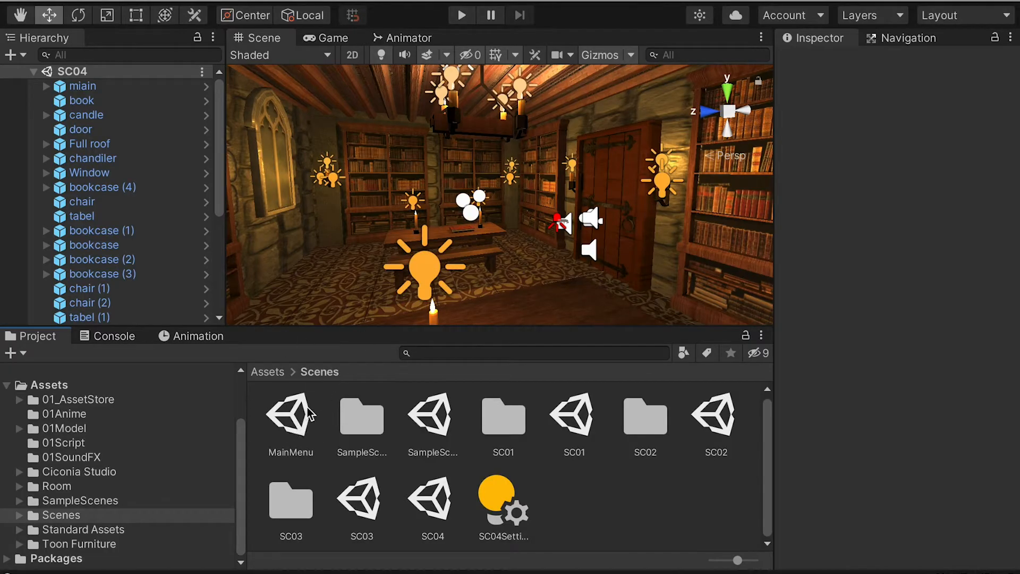
# Step: Open the MainMenu scene and check which scenes are included in the build settings
pyautogui.click(288, 424)
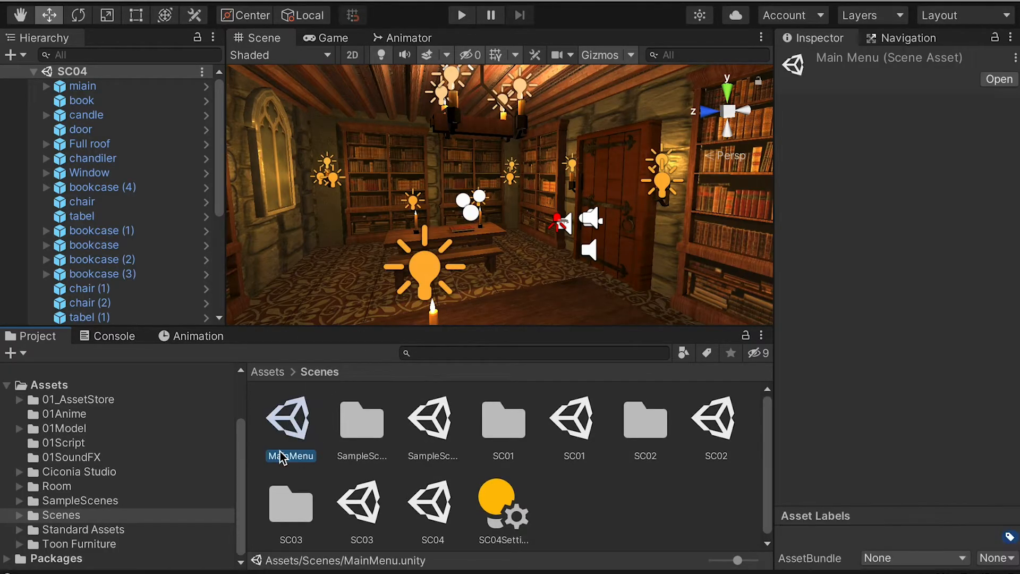
pyautogui.doubleClick(294, 421)
pyautogui.click(103, 1)
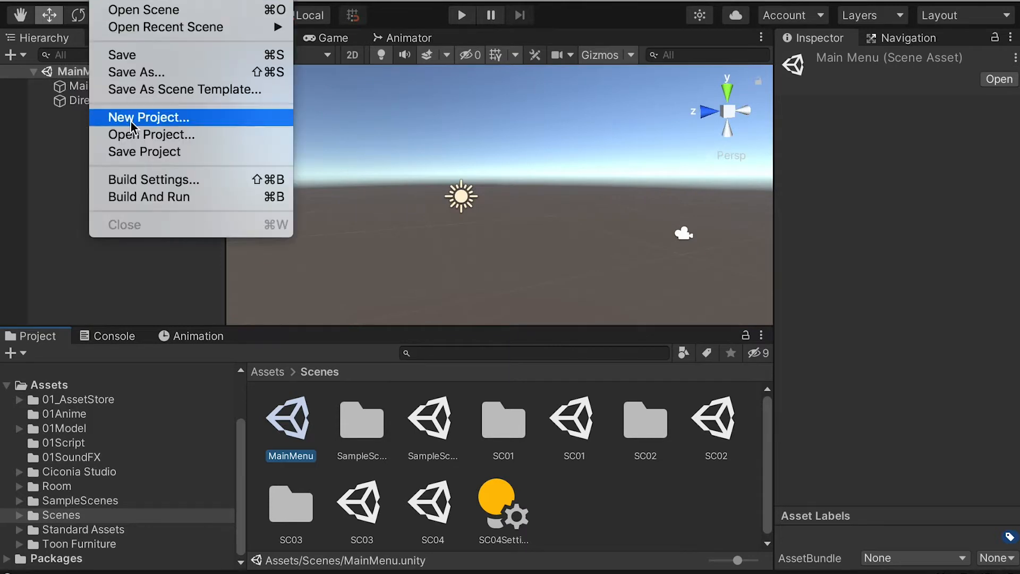
pyautogui.click(162, 181)
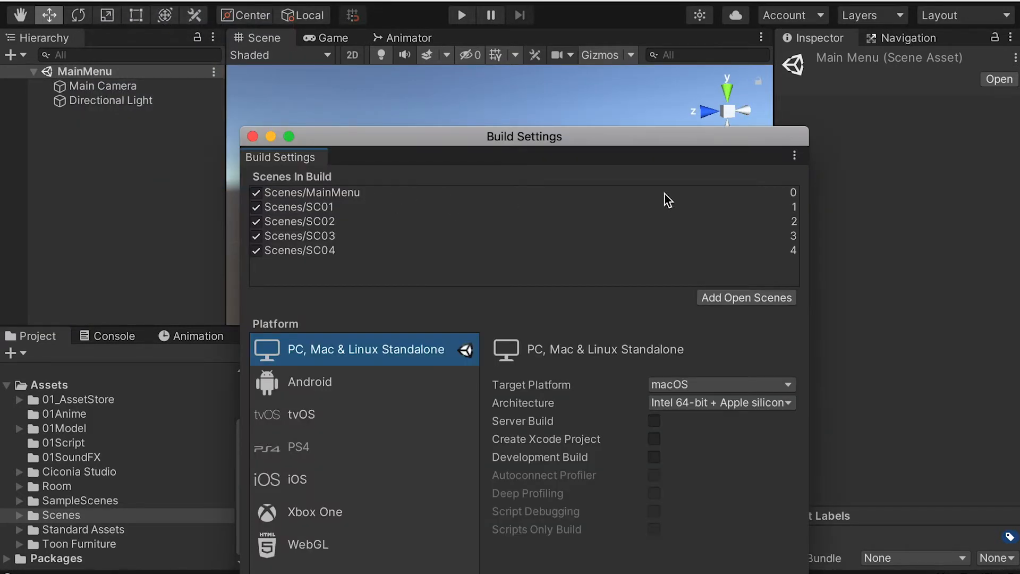
pyautogui.click(250, 137)
# Step: Add a UI Button to the scene and name it Play
pyautogui.click(245, 1)
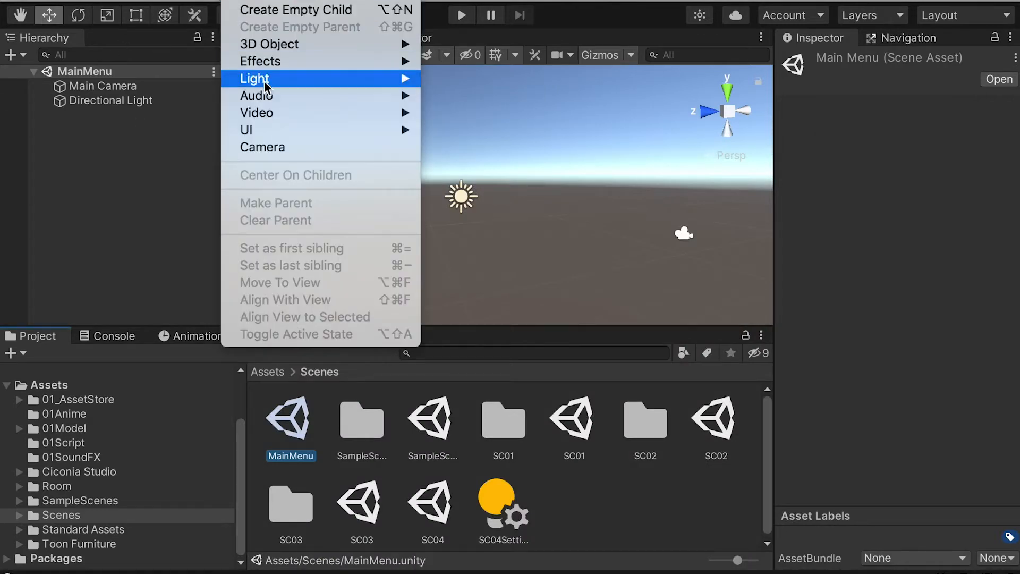
pyautogui.moveTo(280, 129)
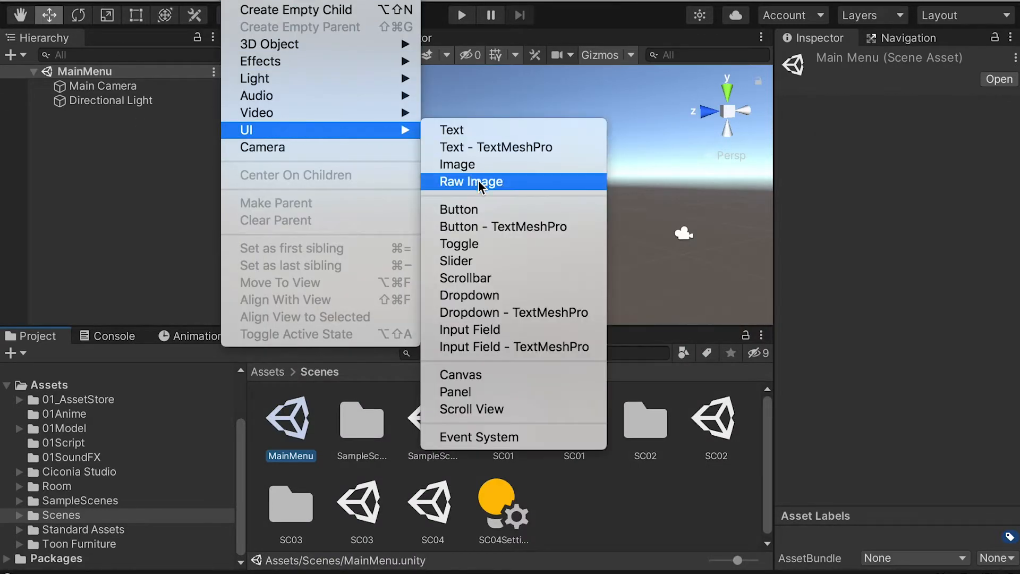
pyautogui.click(475, 208)
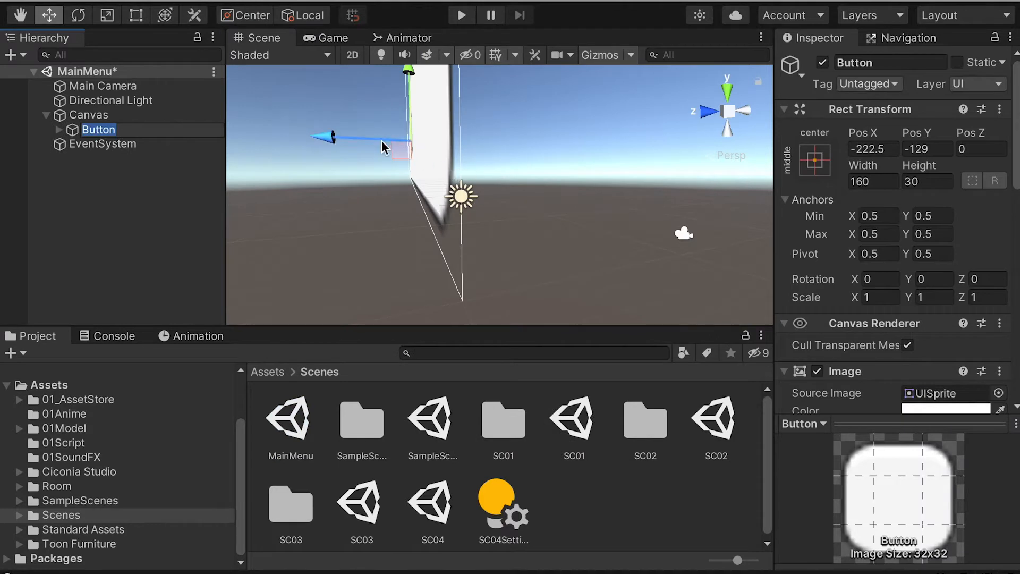
pyautogui.write('P')
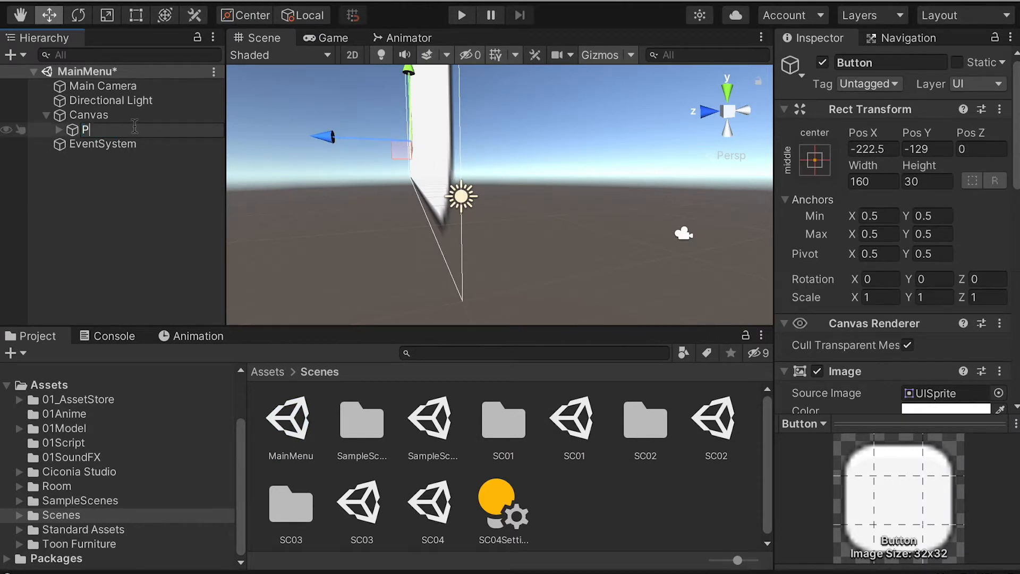
pyautogui.write('lay')
pyautogui.press('Return')
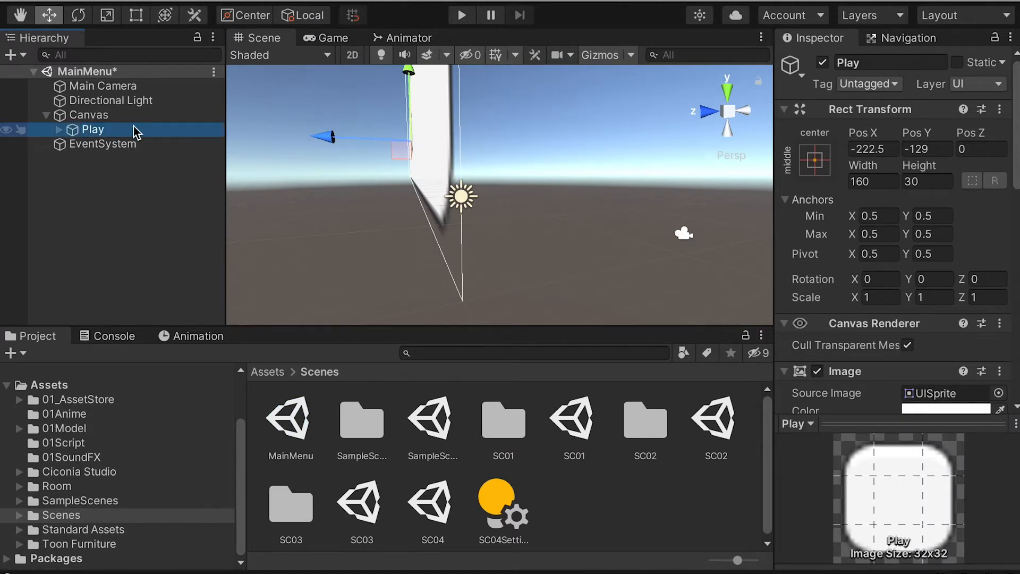
# Step: Change the label text of the Play button to "Play"
pyautogui.click(59, 130)
pyautogui.click(101, 144)
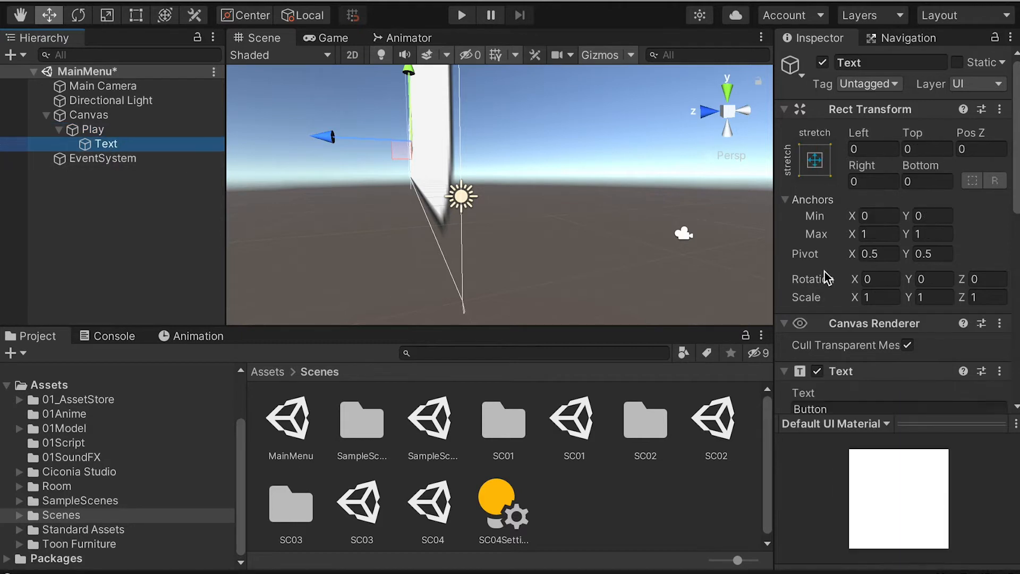
pyautogui.scroll(-5, 855, 319)
pyautogui.click(813, 175)
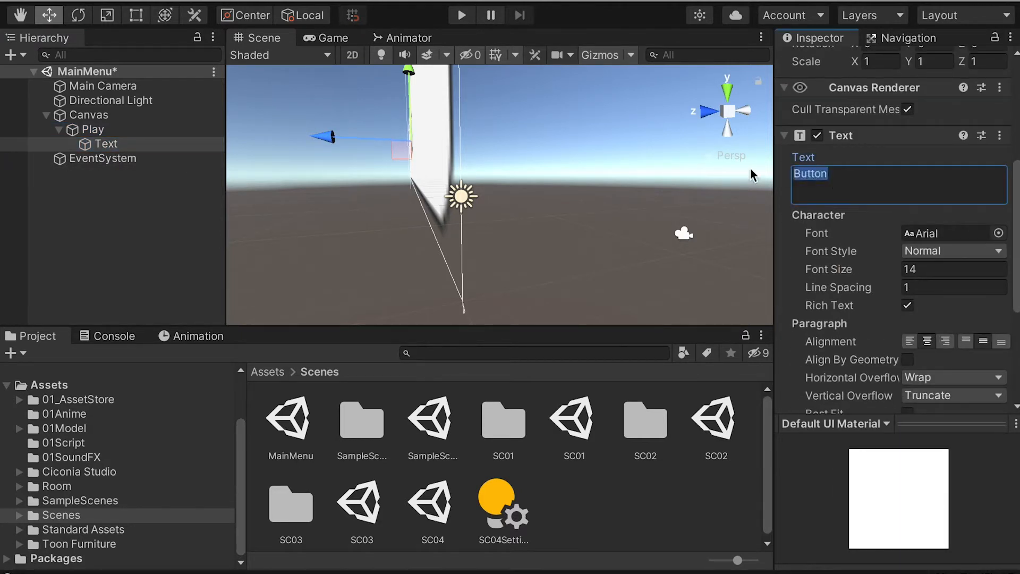
pyautogui.write('Play')
pyautogui.press('Return')
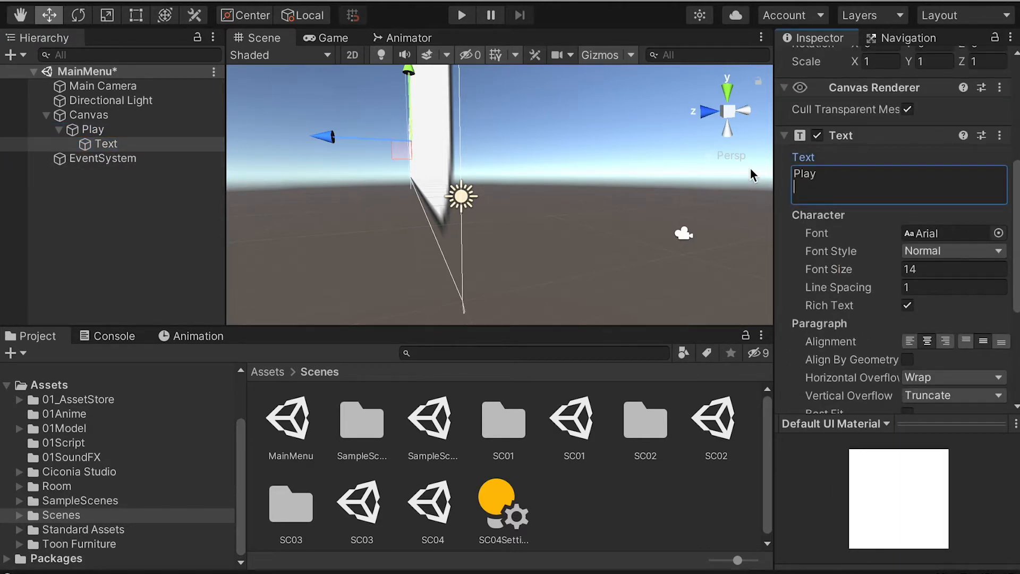
# Step: Move the Play button from the canvas's lower-left corner to its horizontal centre, slightly above the middle
pyautogui.click(92, 129)
pyautogui.press('f')
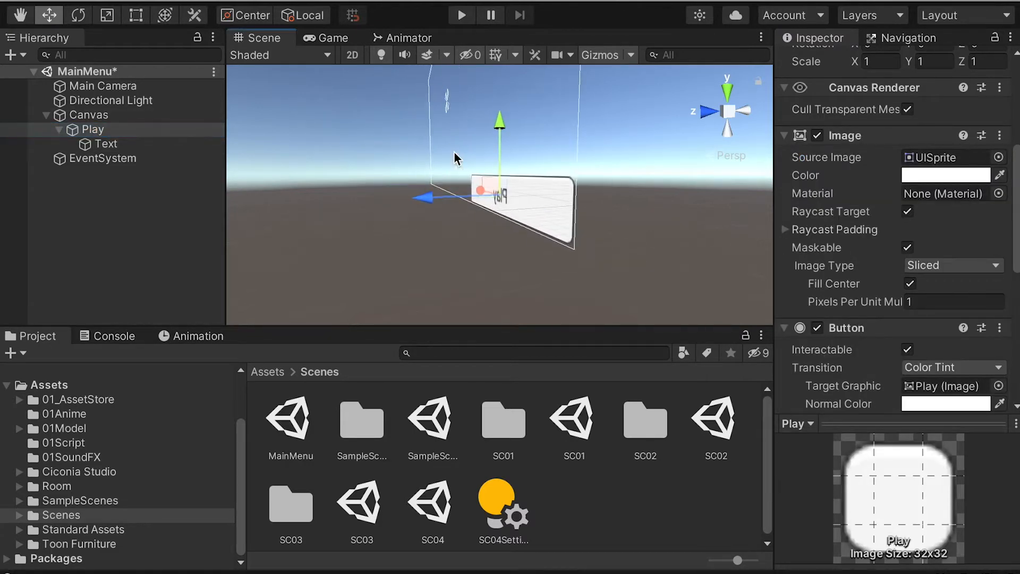
pyautogui.scroll(5, 454, 151)
pyautogui.keyDown('alt'); pyautogui.moveTo(547, 180); pyautogui.dragTo(276, 205); pyautogui.keyUp('alt')
pyautogui.scroll(-3, 536, 201)
pyautogui.scroll(-5, 539, 206)
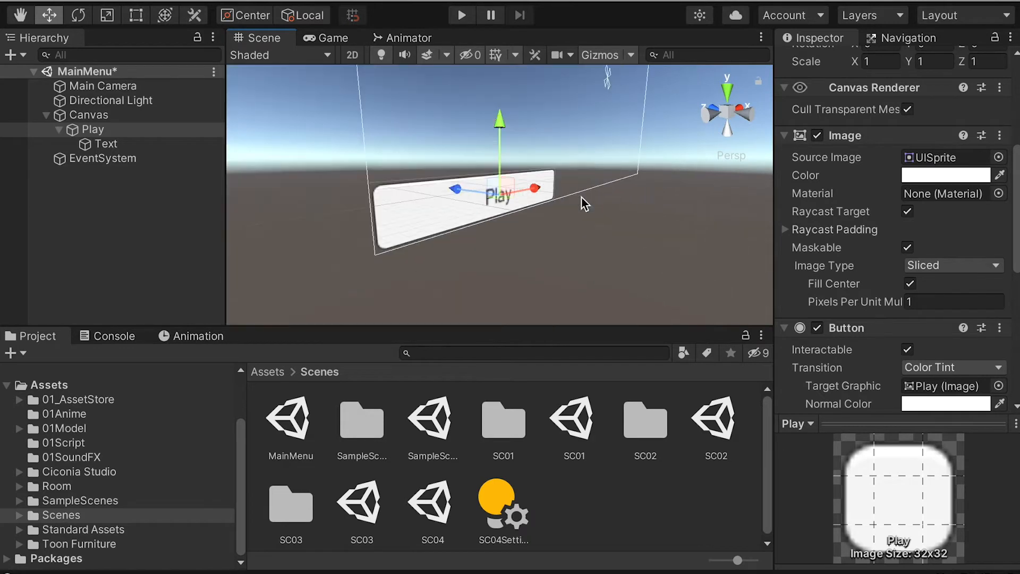
pyautogui.keyDown('alt'); pyautogui.moveTo(585, 201); pyautogui.dragTo(521, 215); pyautogui.keyUp('alt')
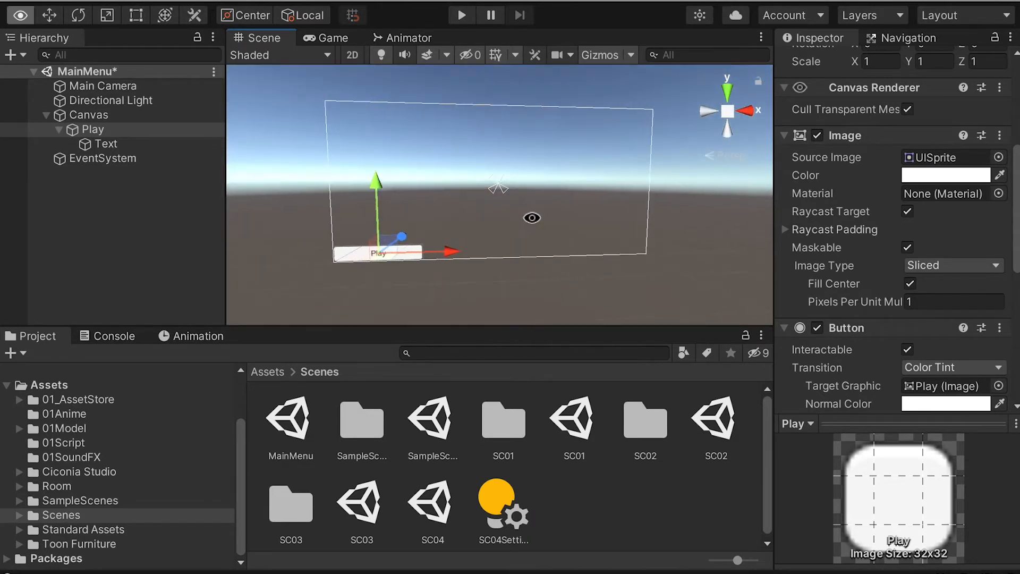
pyautogui.scroll(-2, 521, 214)
pyautogui.moveTo(395, 171); pyautogui.dragTo(391, 101)
pyautogui.moveTo(481, 176); pyautogui.dragTo(570, 180)
pyautogui.moveTo(498, 105); pyautogui.dragTo(499, 90)
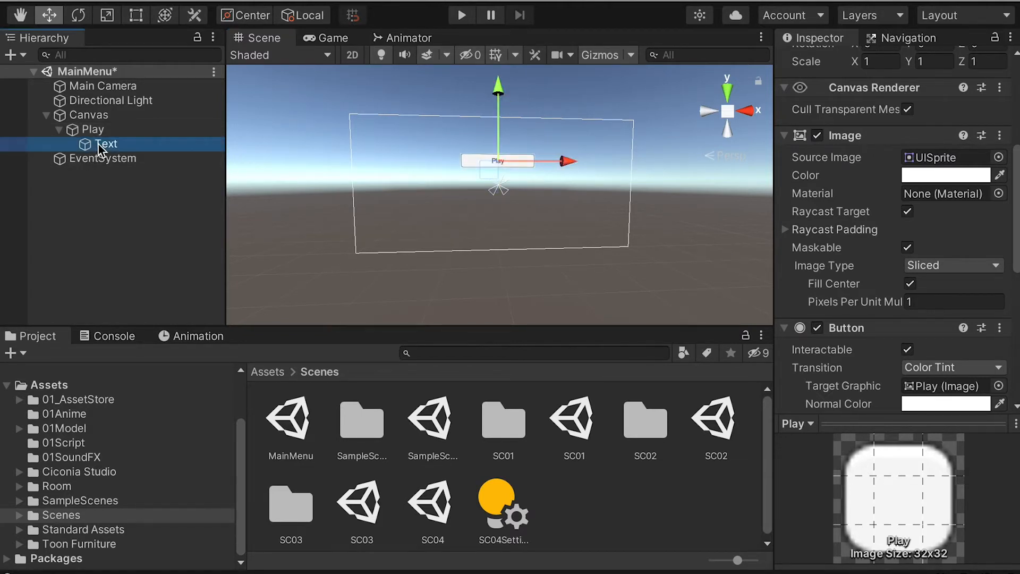
# Step: Set the font size of the Play button's text to 20, keeping its colour
pyautogui.click(89, 144)
pyautogui.click(881, 187)
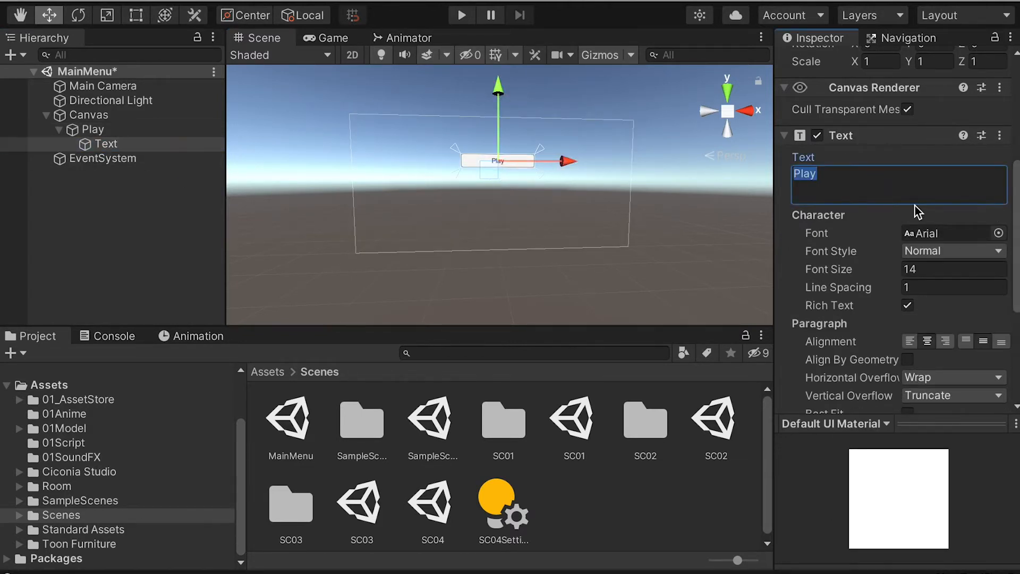
pyautogui.click(936, 265)
pyautogui.write('20')
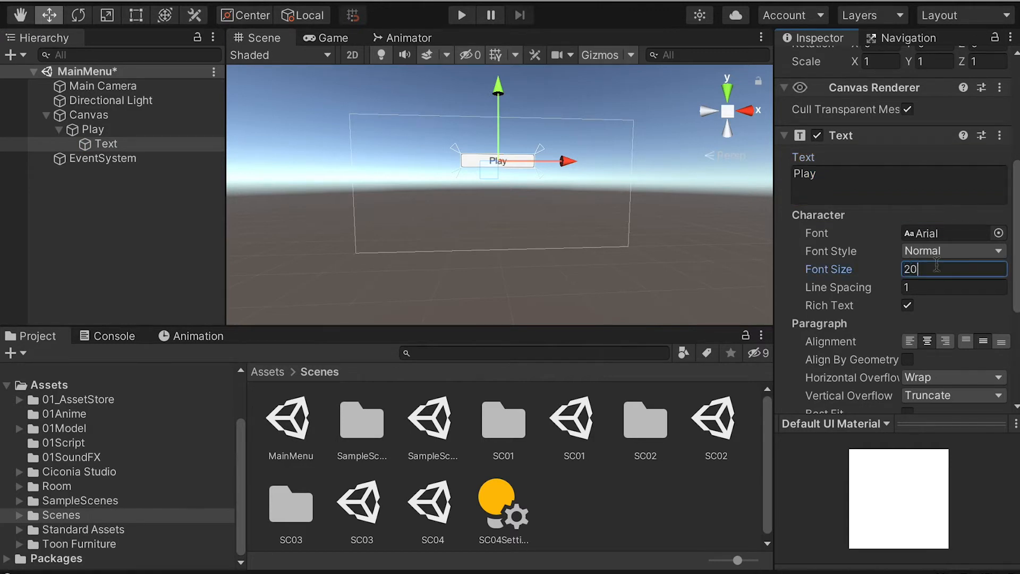
pyautogui.moveTo(1017, 236); pyautogui.dragTo(1018, 303)
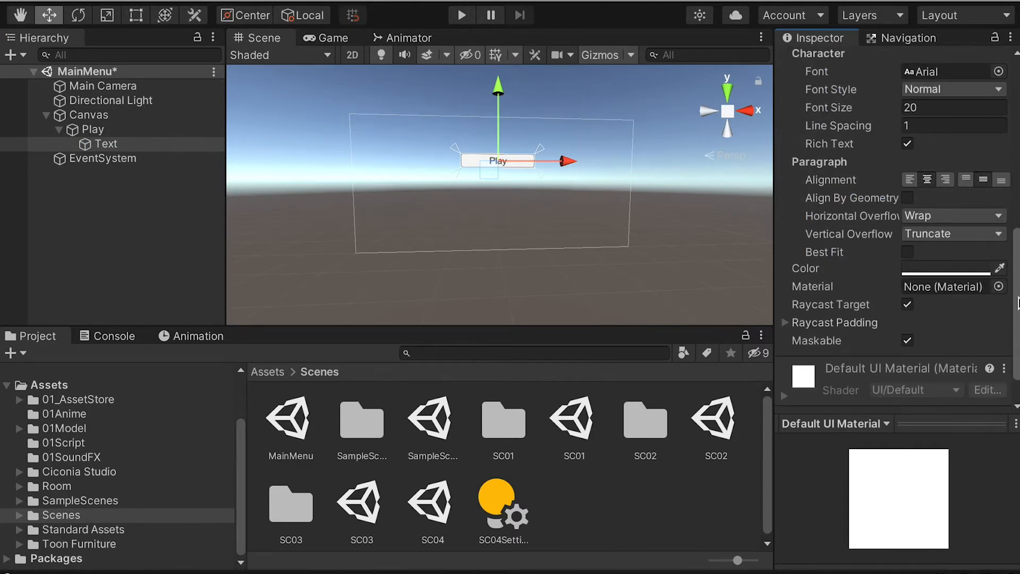
pyautogui.click(942, 270)
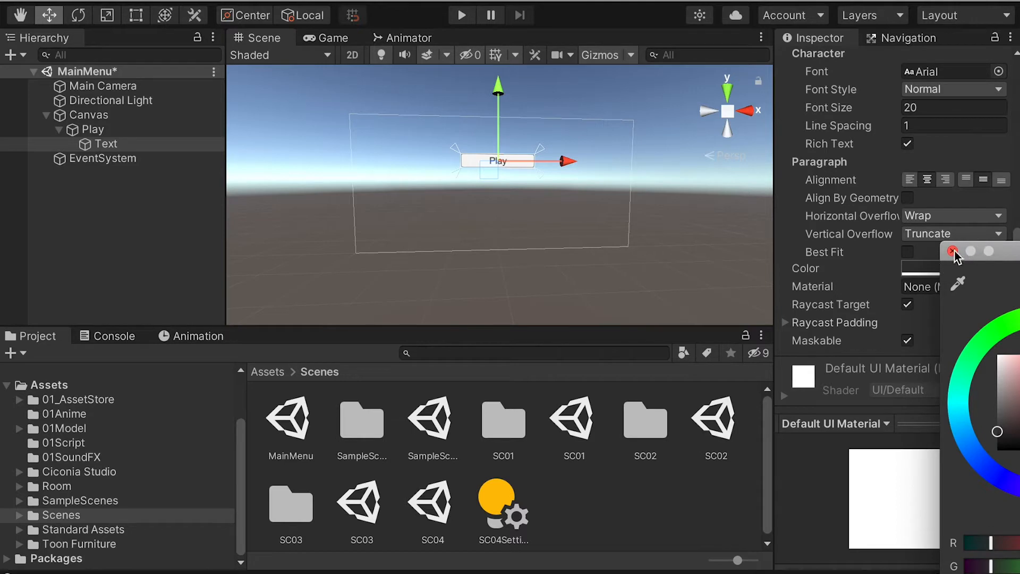
pyautogui.click(953, 252)
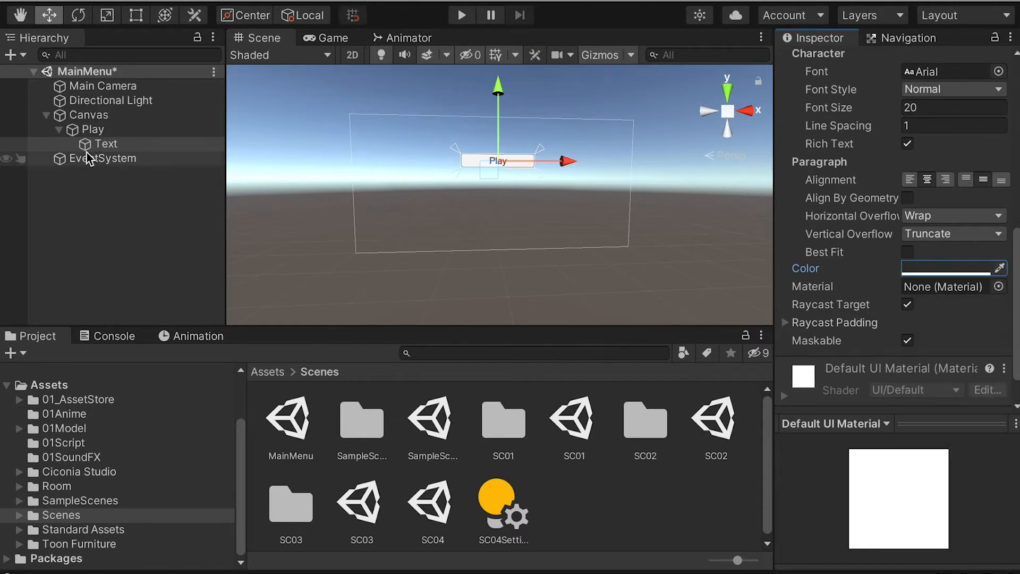
# Step: Duplicate the Play button as Quit and place the copy below the original on the canvas
pyautogui.click(87, 130)
pyautogui.click(59, 129)
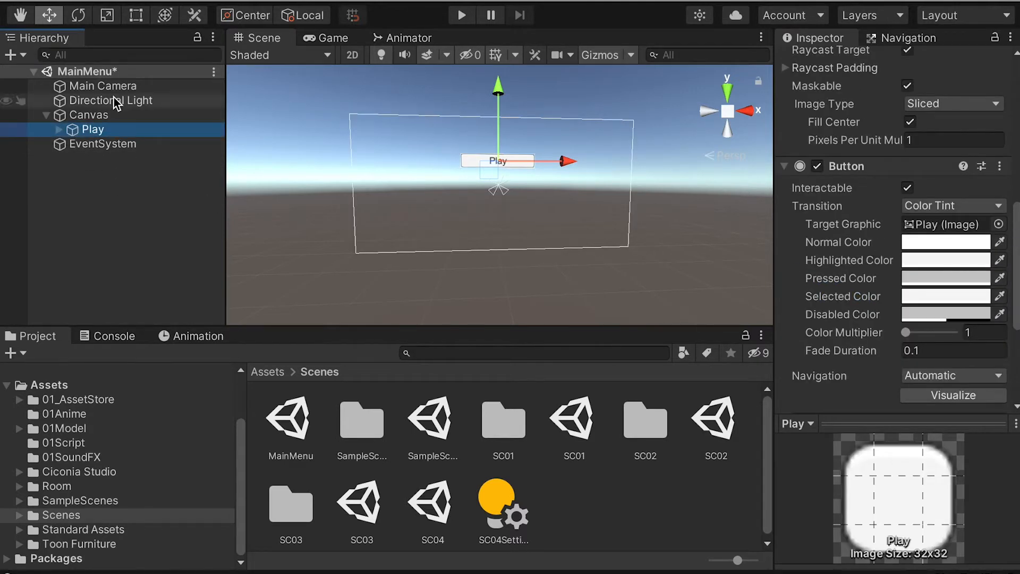
pyautogui.hotkey('ctrl', 'd')
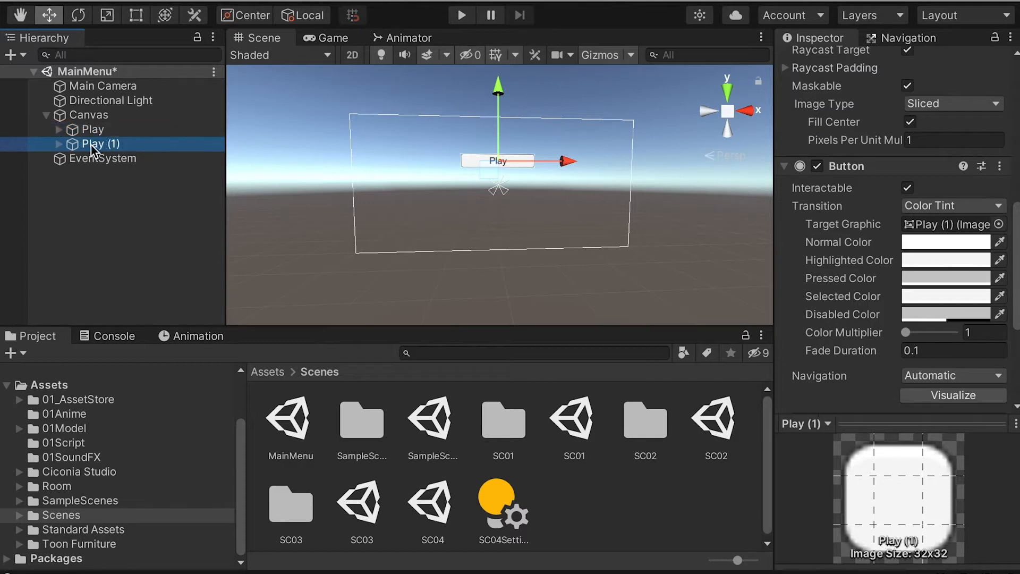
pyautogui.write('Quit')
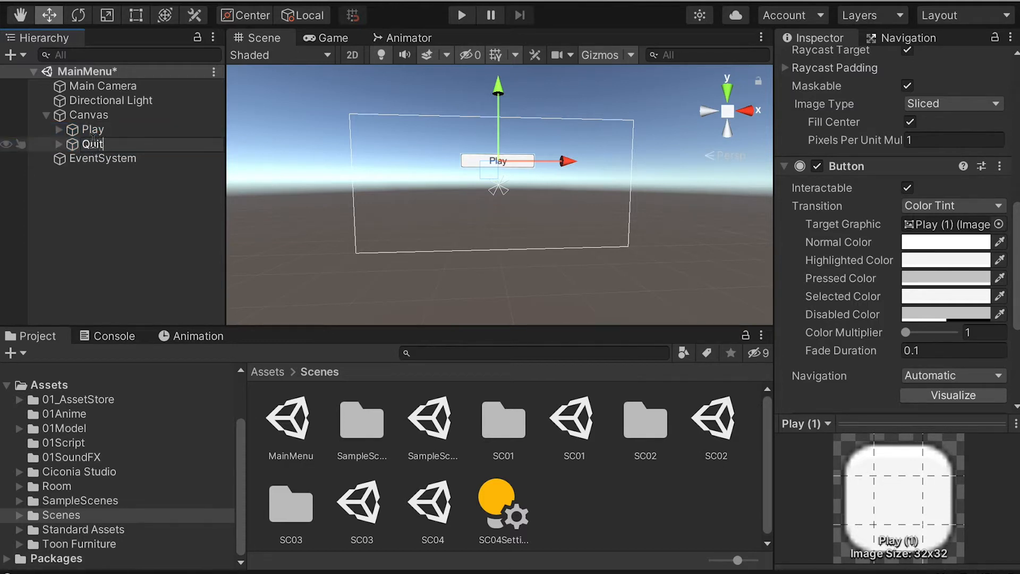
pyautogui.press('Return')
pyautogui.moveTo(498, 89); pyautogui.dragTo(501, 145)
# Step: Change the label text of the Quit button to "Quit"
pyautogui.click(59, 144)
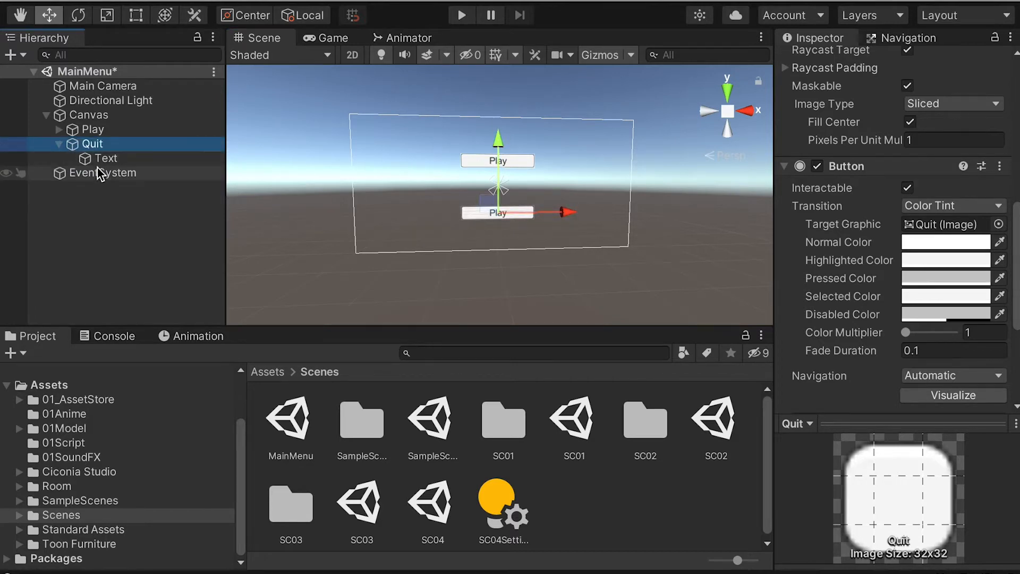
pyautogui.click(104, 158)
pyautogui.moveTo(1018, 264); pyautogui.dragTo(1012, 165)
pyautogui.click(832, 254)
pyautogui.write('Quit')
pyautogui.press('Return')
pyautogui.press('BackSpace')
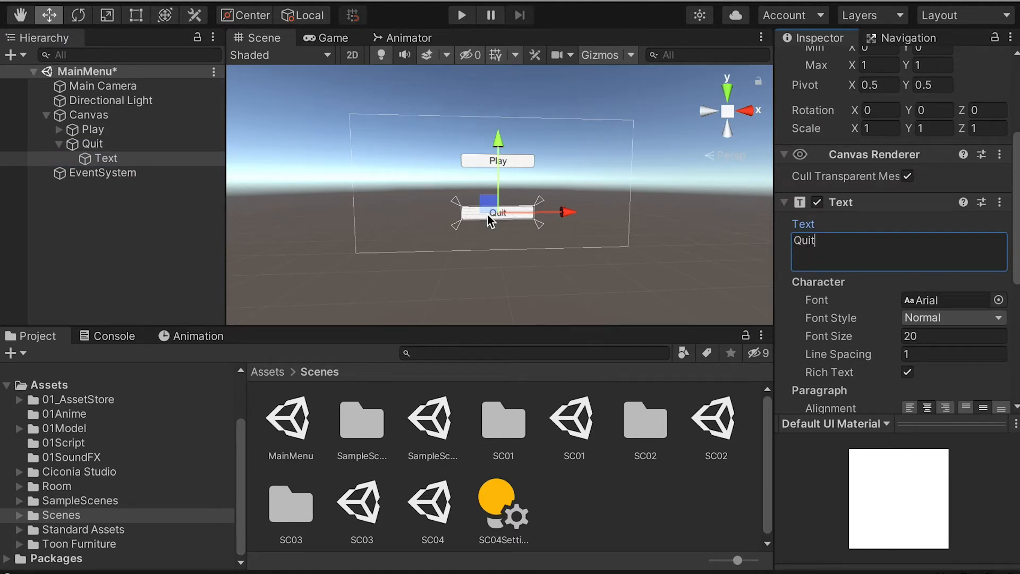
# Step: Collapse the Quit button's hierarchy and save the MainMenu scene
pyautogui.click(116, 202)
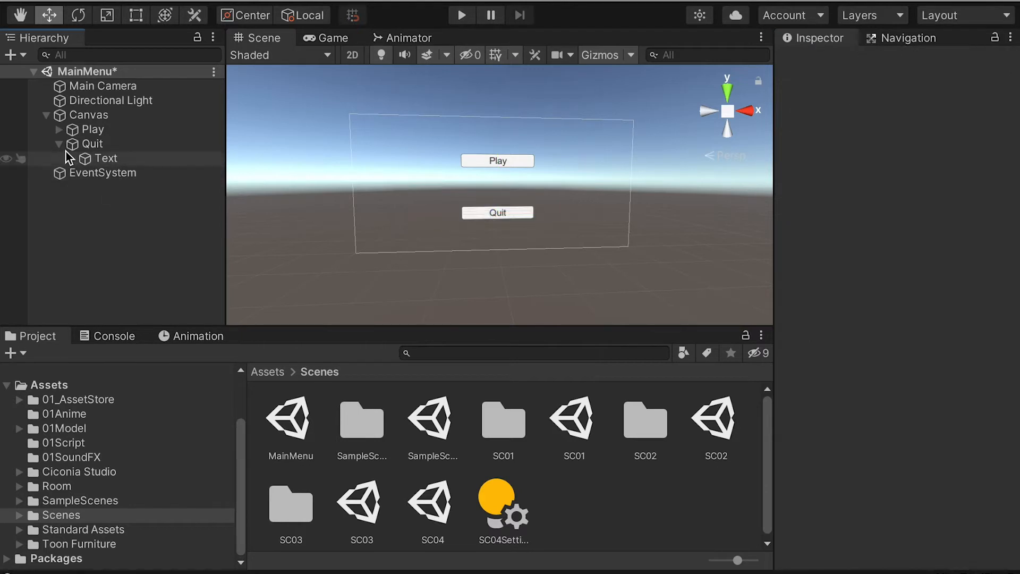
pyautogui.click(59, 144)
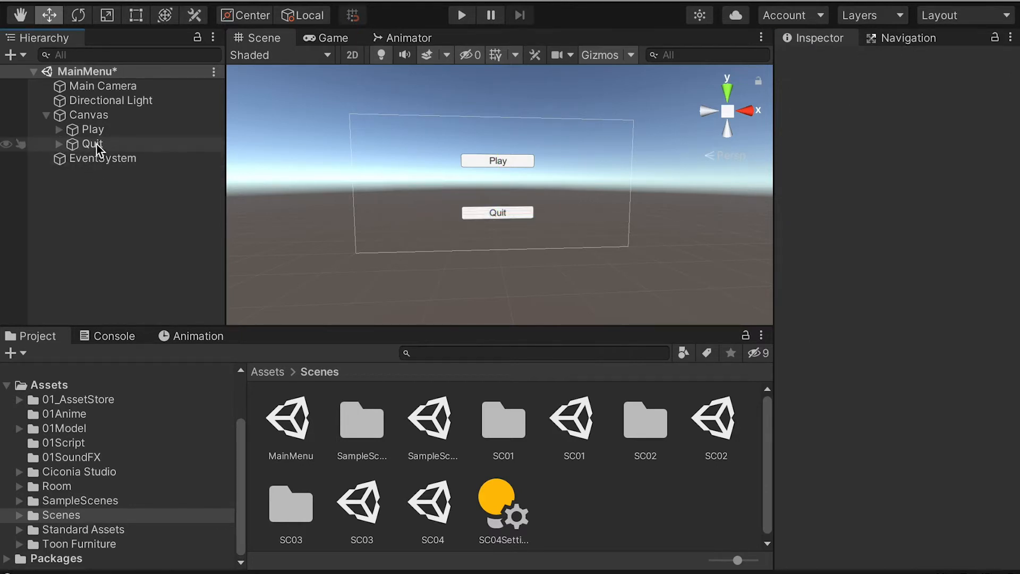
pyautogui.hotkey('ctrl', 's')
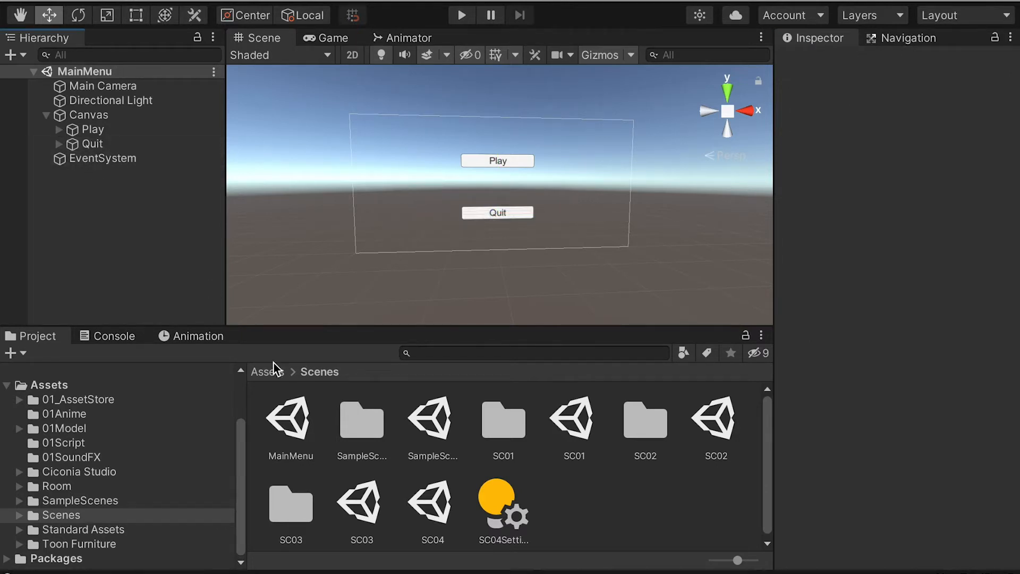
# Step: Import MainMenu.cs from Finder's Script folder into the project's 01Script folder
pyautogui.click(80, 447)
pyautogui.press('super+Tab')
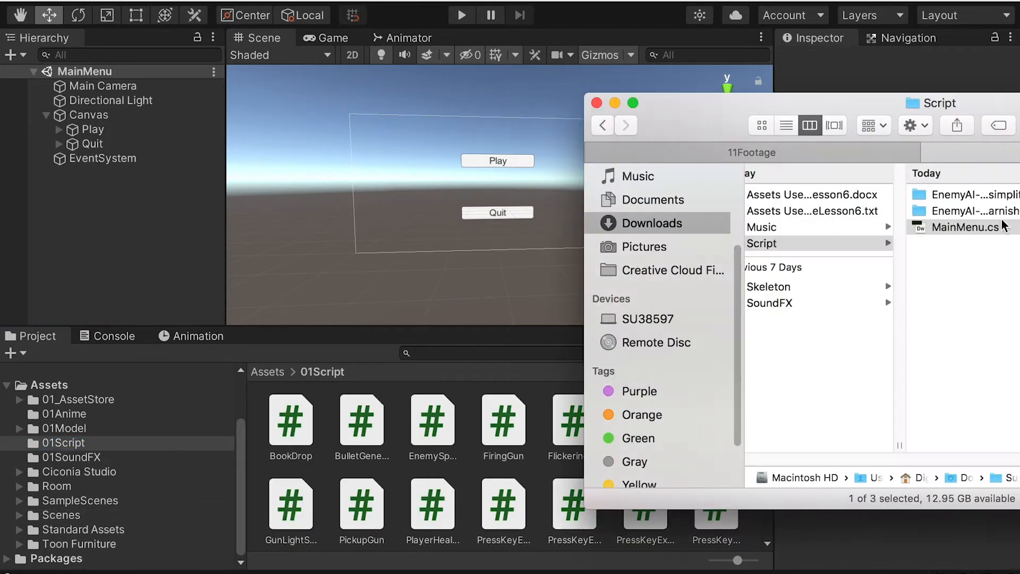
pyautogui.moveTo(951, 234); pyautogui.dragTo(450, 471)
pyautogui.click(485, 474)
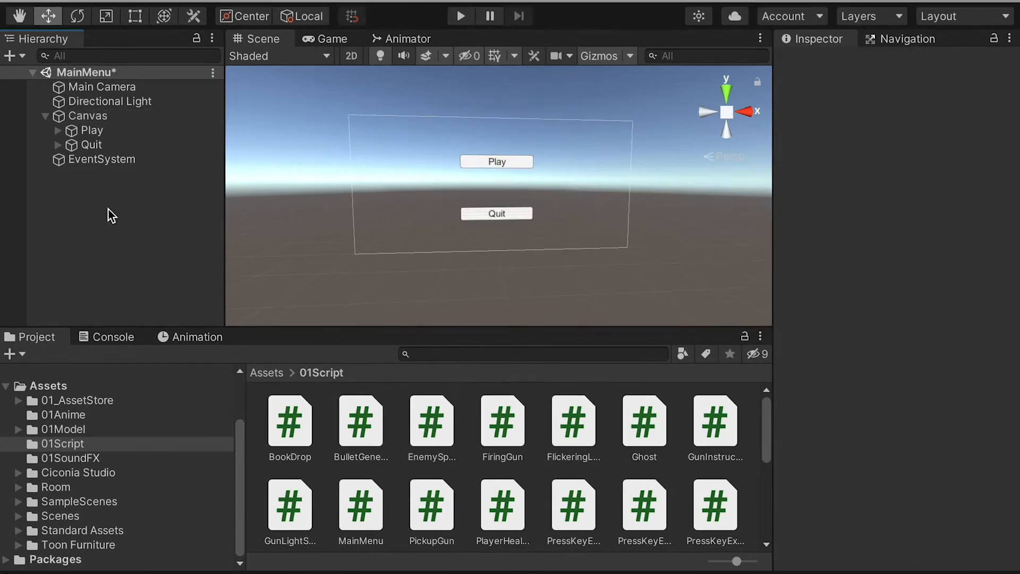
# Step: Add the Main Menu script as a component to the Canvas
pyautogui.click(87, 115)
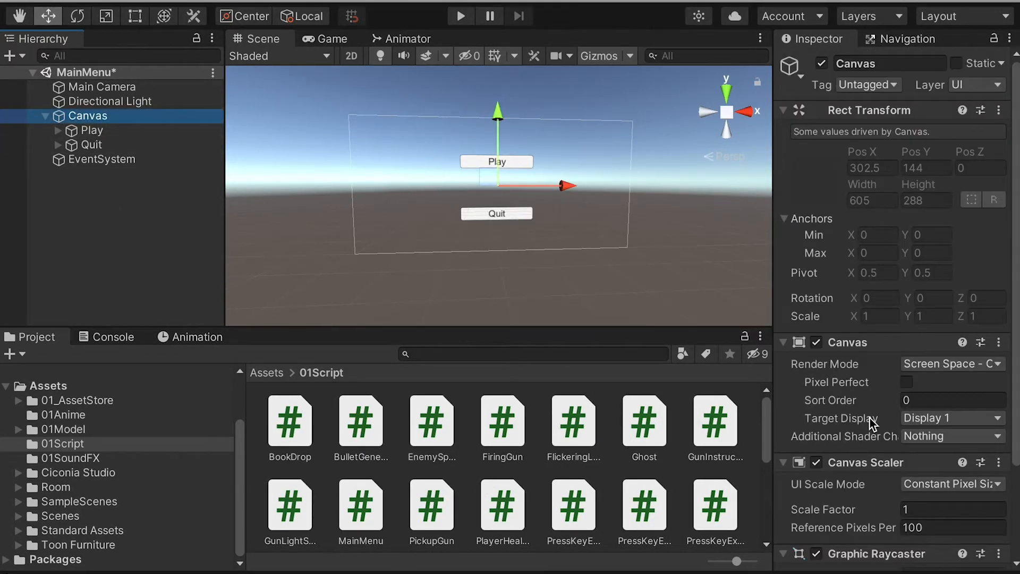
pyautogui.scroll(-3, 872, 424)
pyautogui.click(870, 550)
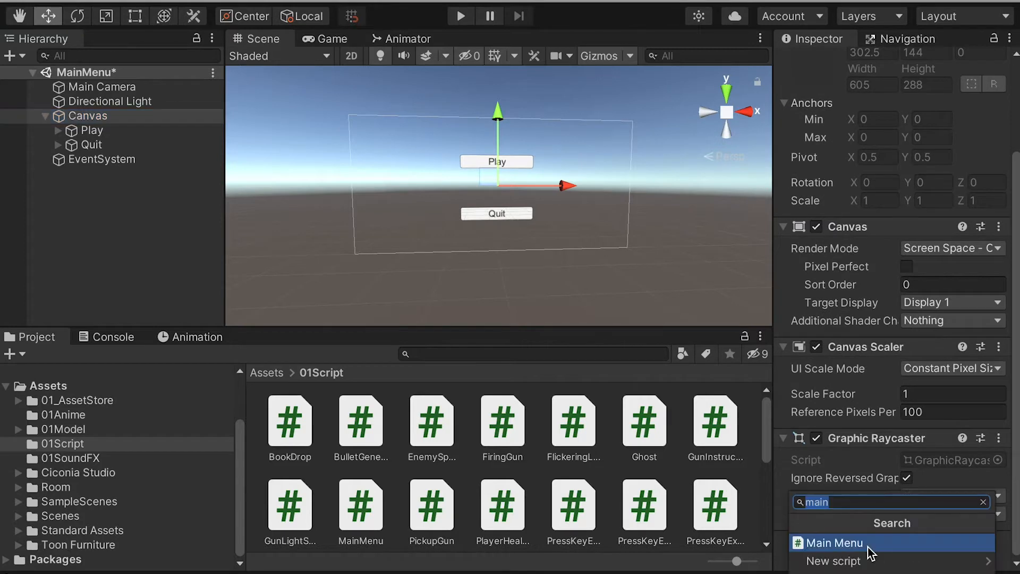
pyautogui.click(856, 543)
pyautogui.scroll(-2, 892, 526)
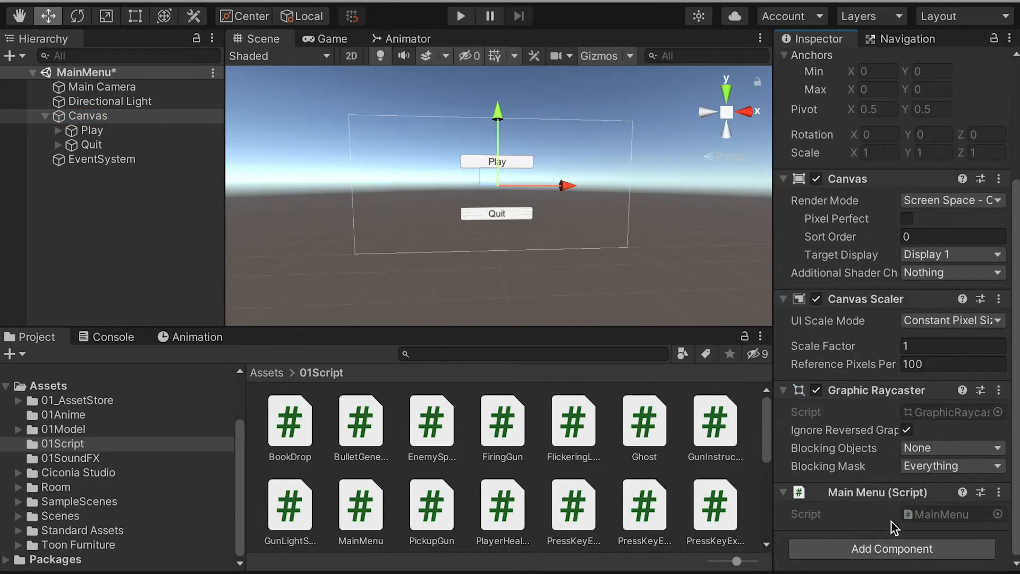
# Step: Add an On Click event to the Play button and assign the Canvas as its target object
pyautogui.click(92, 133)
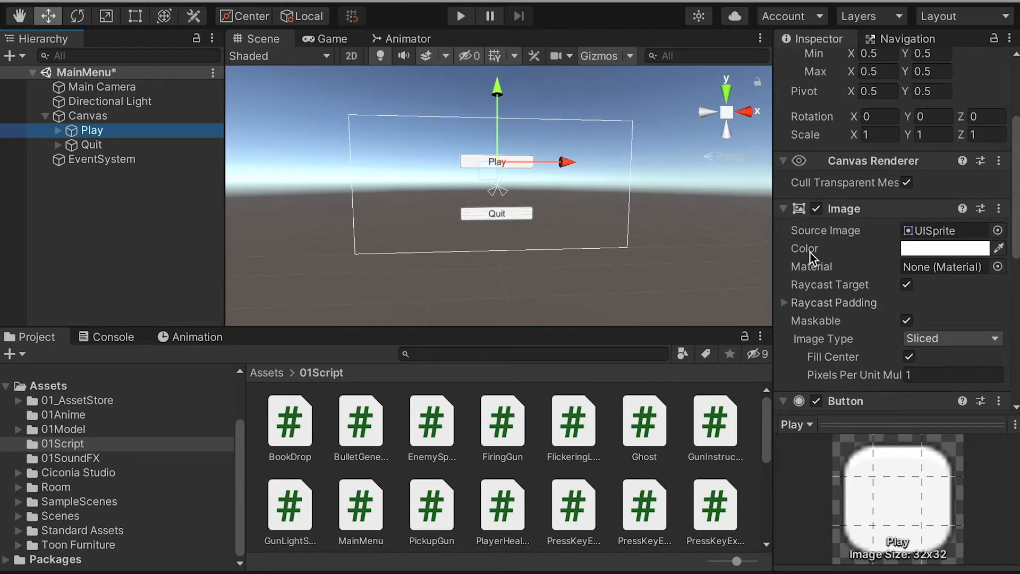
pyautogui.scroll(-10, 861, 301)
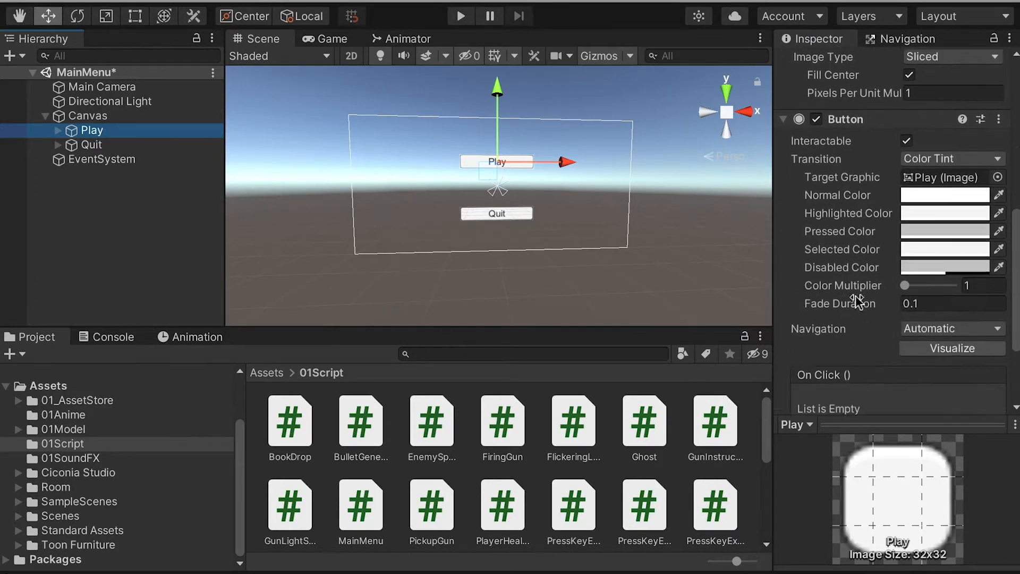
pyautogui.scroll(-5, 858, 301)
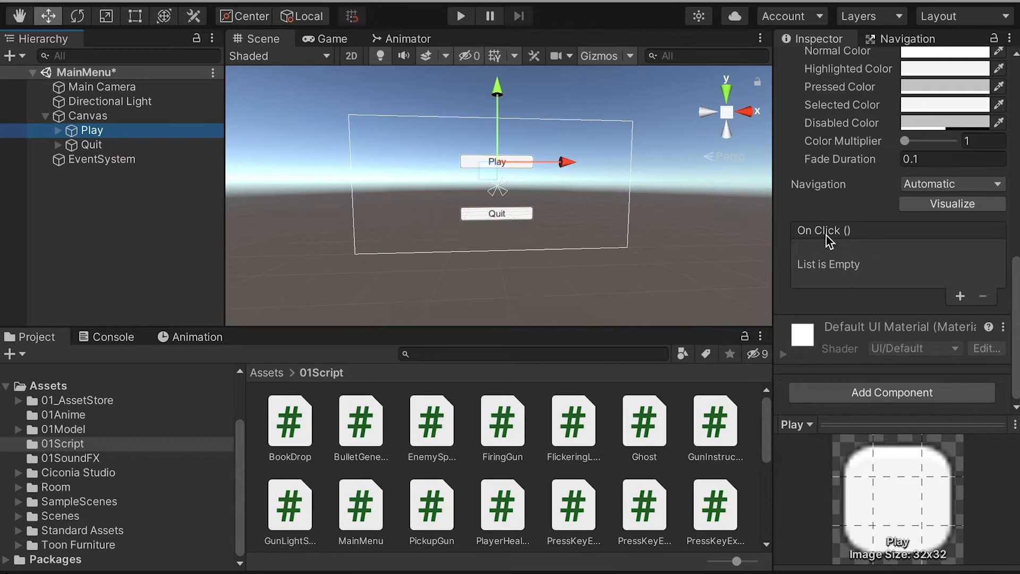
pyautogui.click(960, 296)
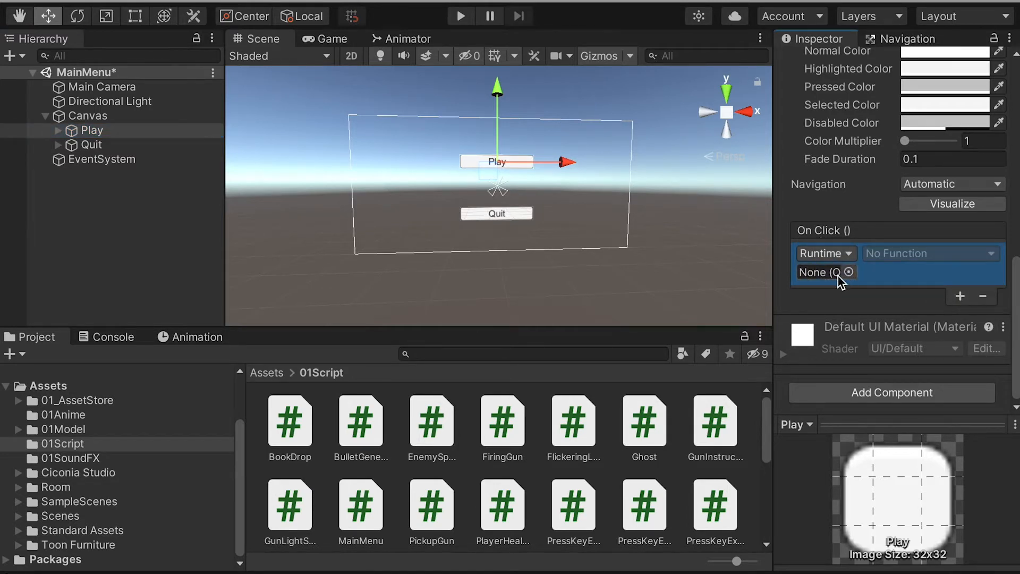
pyautogui.moveTo(91, 122); pyautogui.dragTo(823, 282)
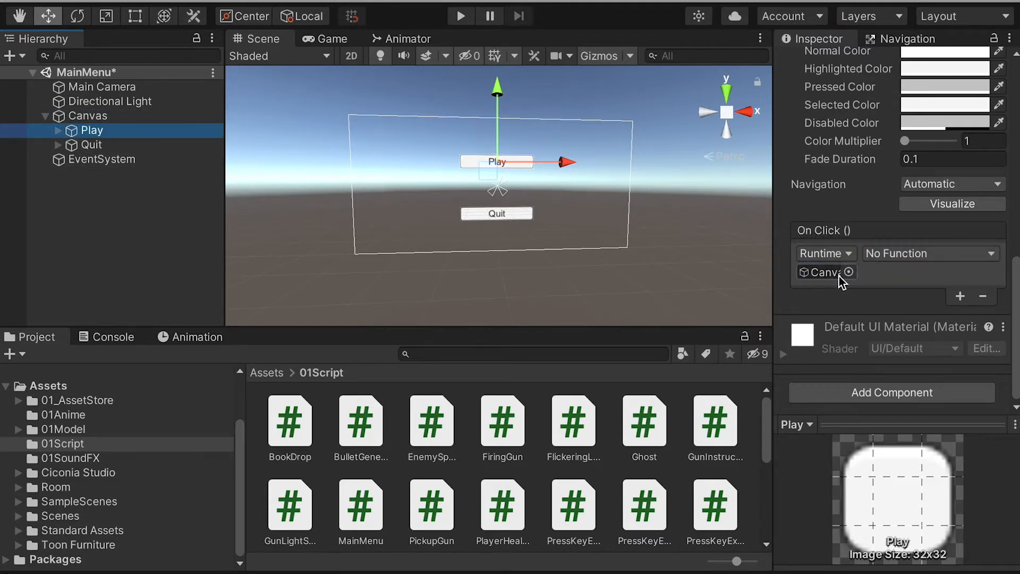
# Step: Set the Play button's On Click function to MainMenu.PlayGame, narrowing the editor window so the function list fits
pyautogui.click(902, 255)
pyautogui.click(901, 254)
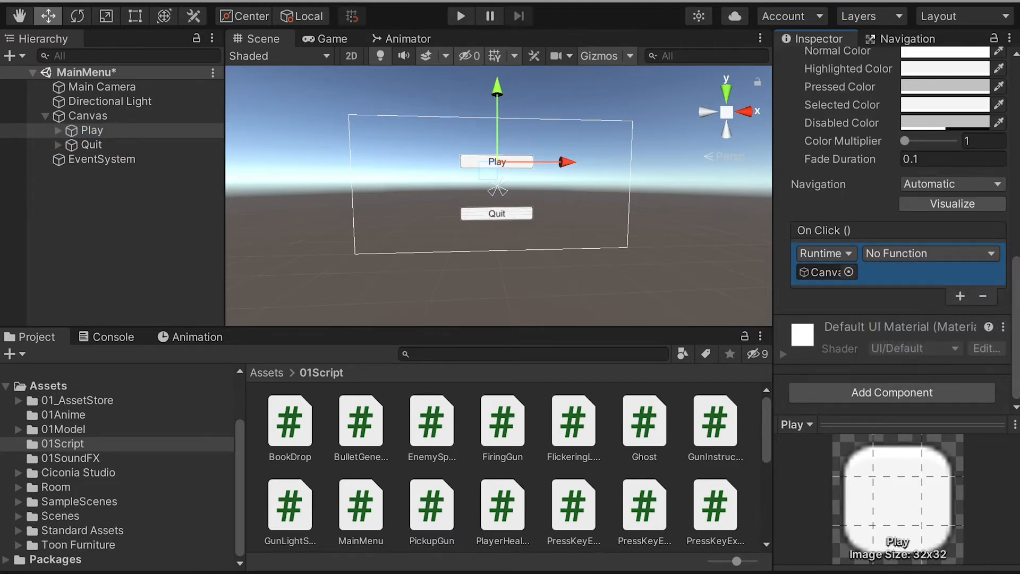
pyautogui.moveTo(1017, 170); pyautogui.dragTo(882, 197)
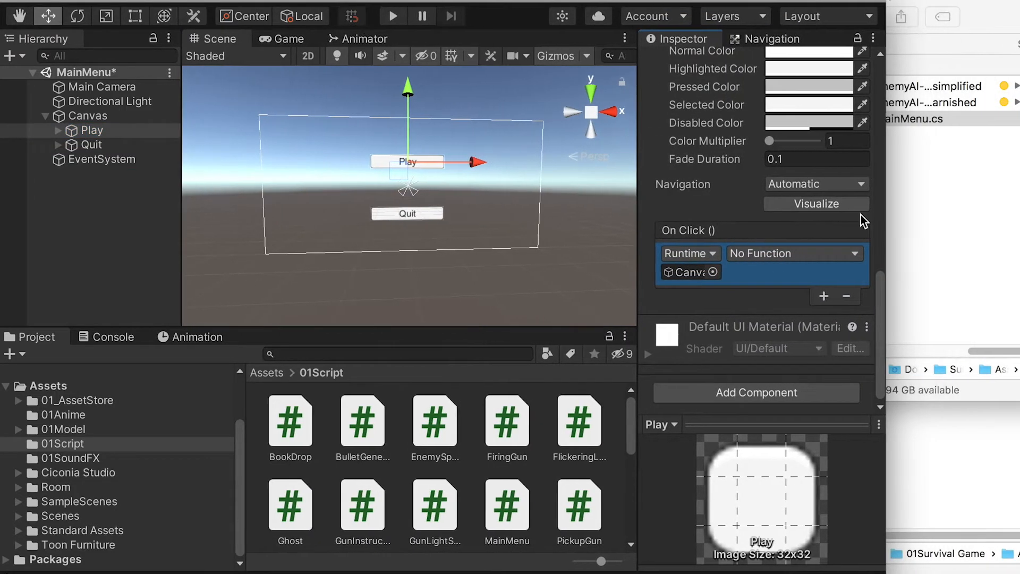
pyautogui.click(796, 255)
pyautogui.moveTo(793, 371)
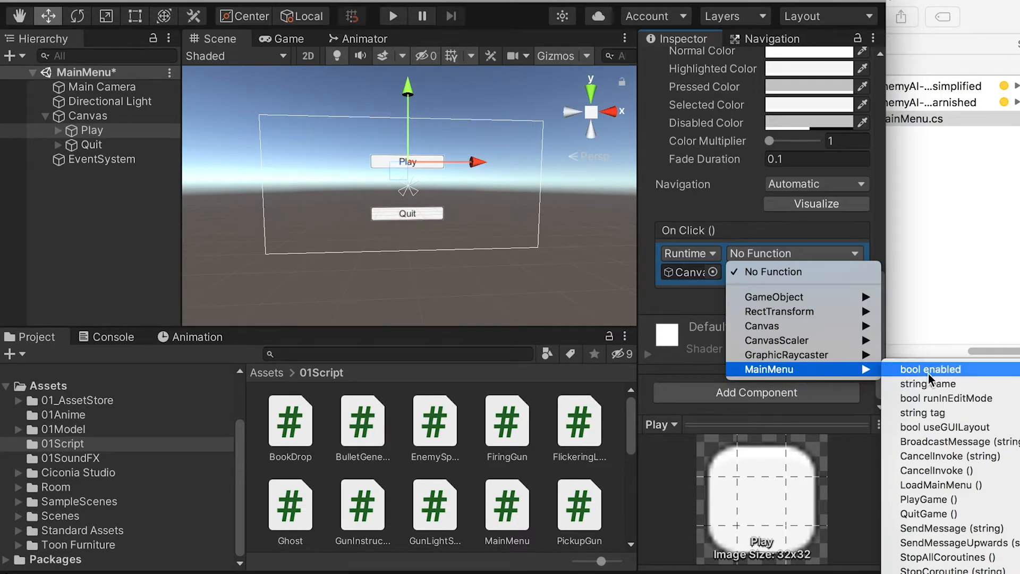
pyautogui.click(945, 498)
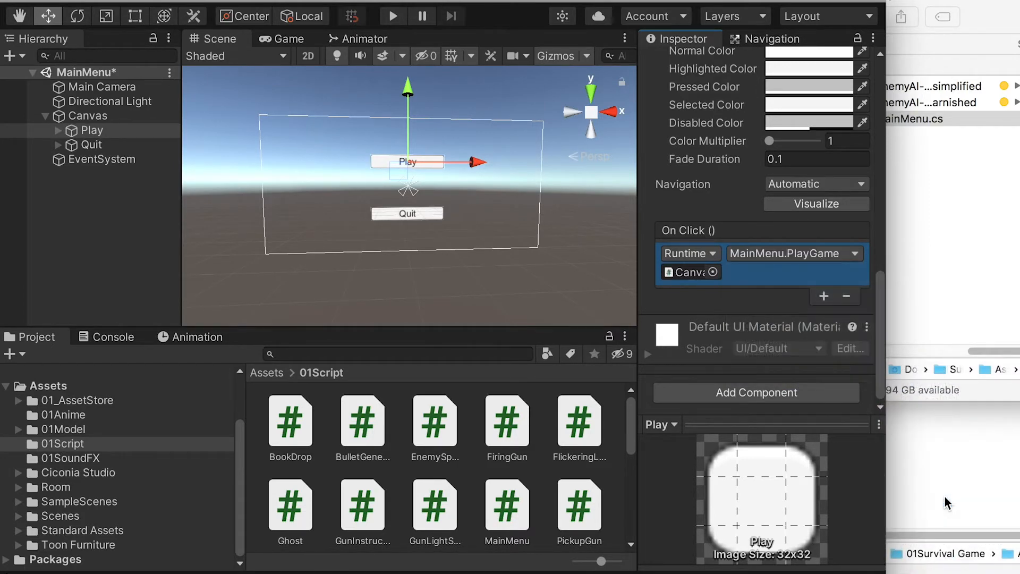
# Step: Add an On Click event to the Quit button that calls MainMenu.QuitGame on the Canvas
pyautogui.click(89, 146)
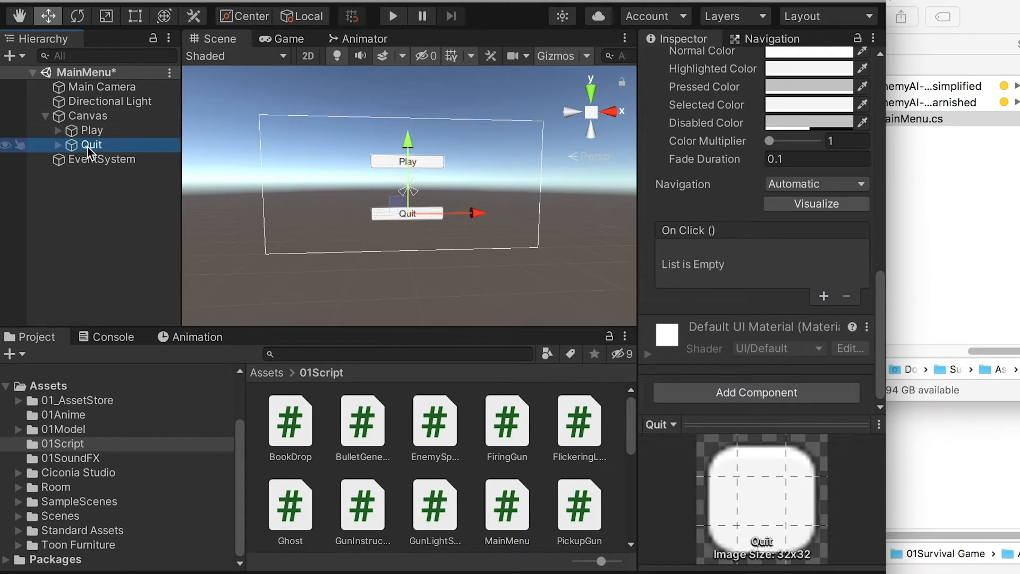
pyautogui.click(824, 296)
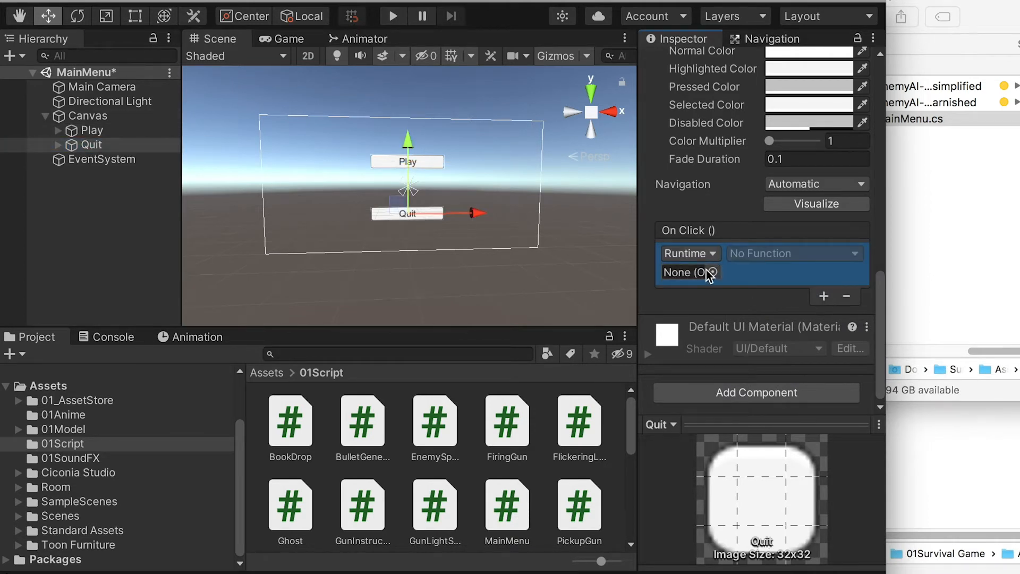
pyautogui.moveTo(88, 115); pyautogui.dragTo(683, 270)
pyautogui.click(776, 254)
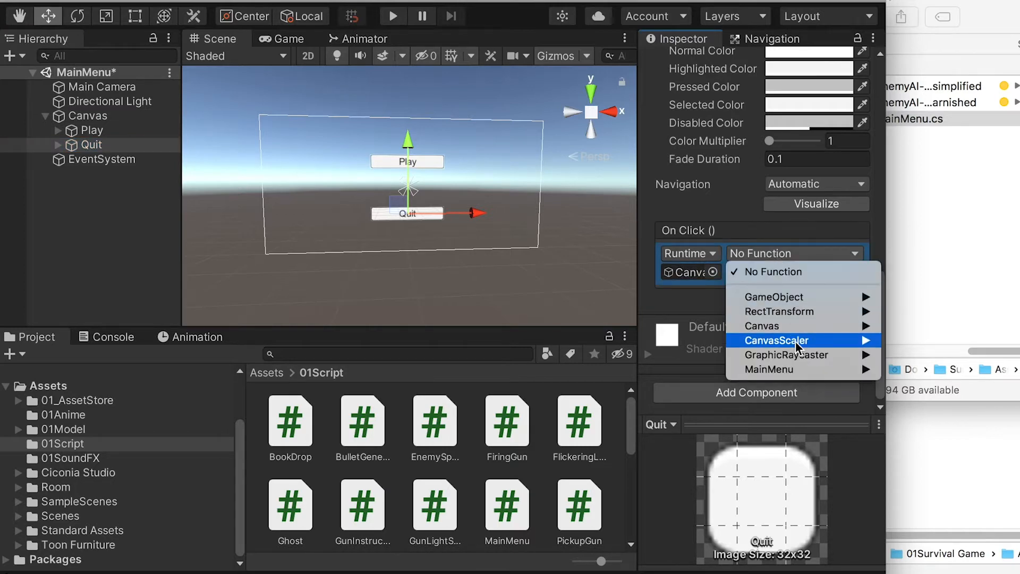
pyautogui.moveTo(800, 378)
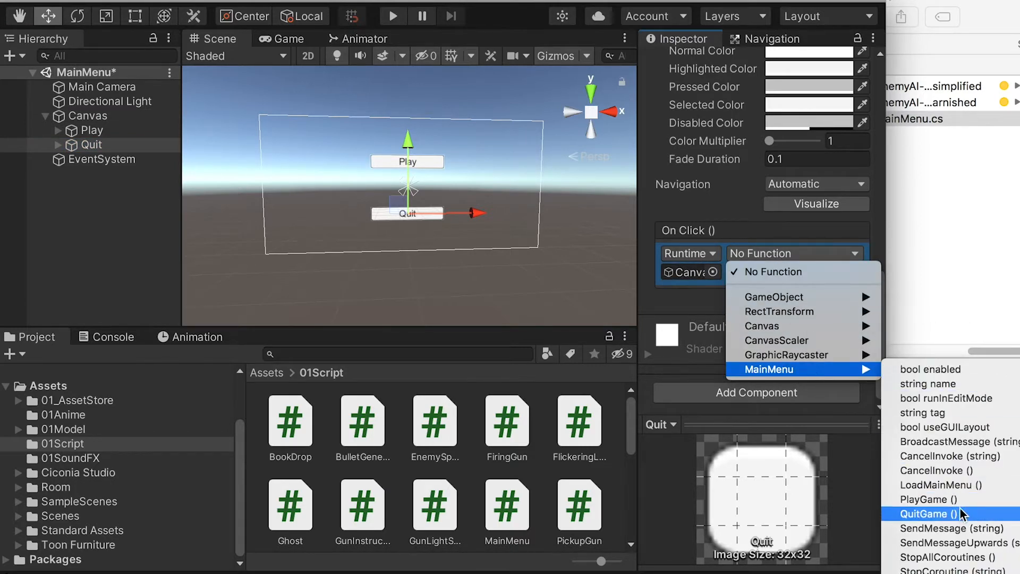
pyautogui.click(930, 513)
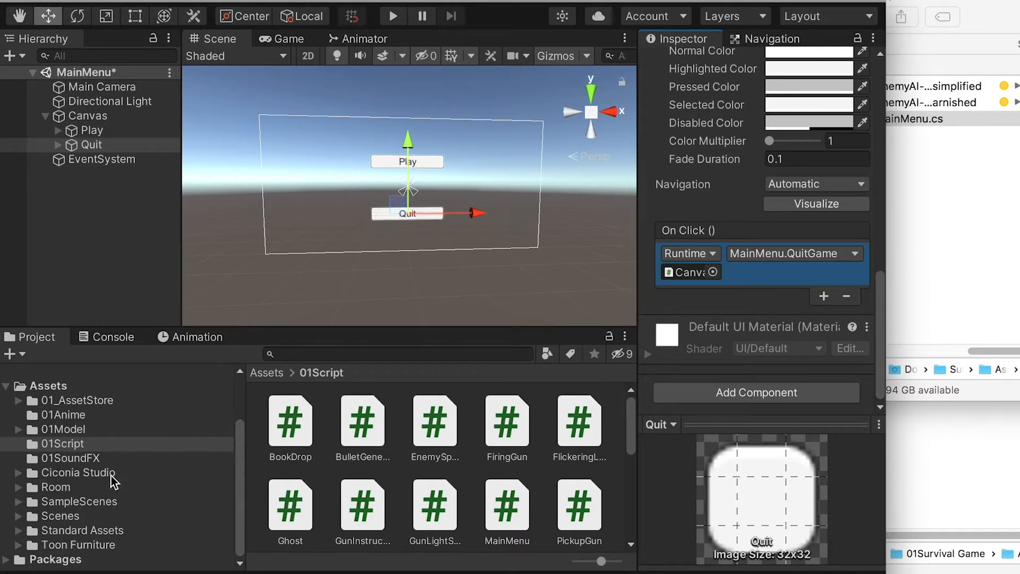
# Step: Open the SC03 scene from the project's Scenes folder
pyautogui.click(60, 516)
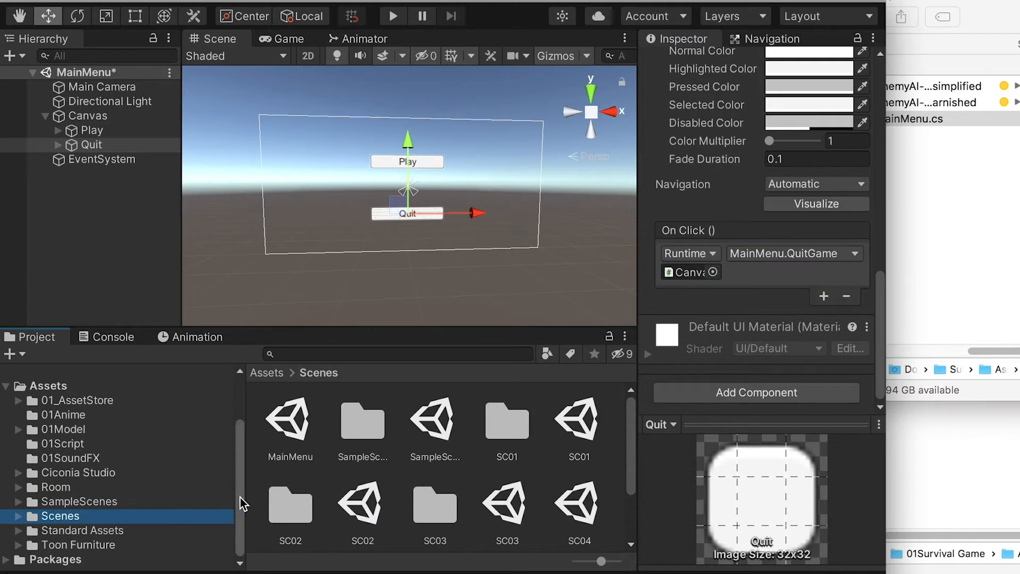
pyautogui.scroll(-2, 372, 464)
pyautogui.scroll(1, 380, 470)
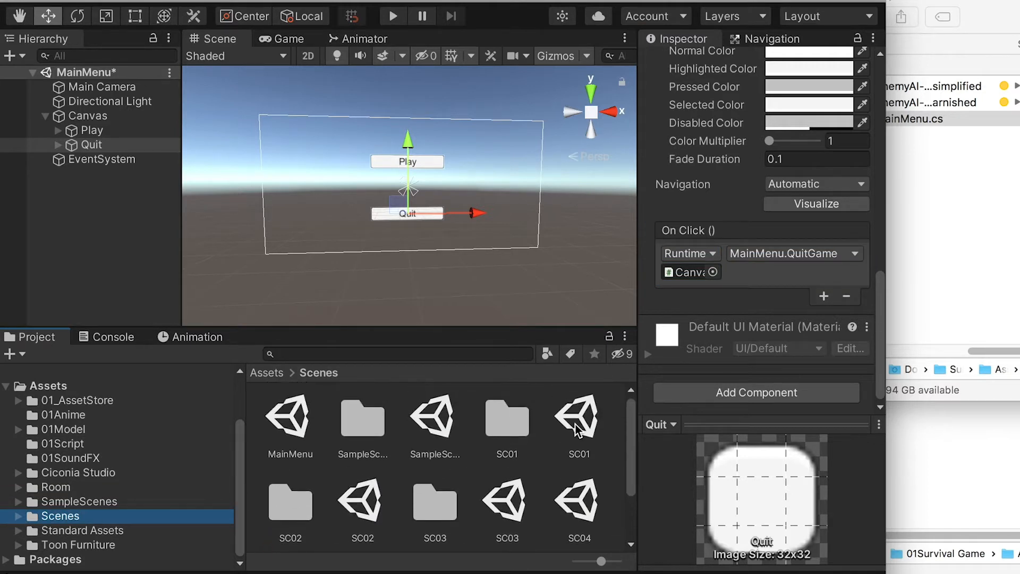
pyautogui.click(519, 510)
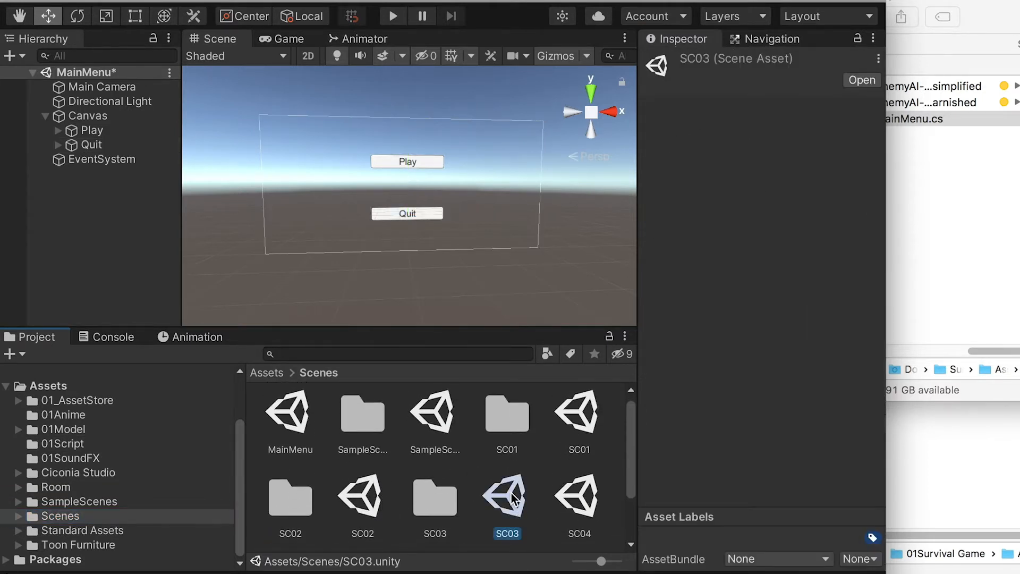
pyautogui.doubleClick(512, 499)
pyautogui.click(781, 267)
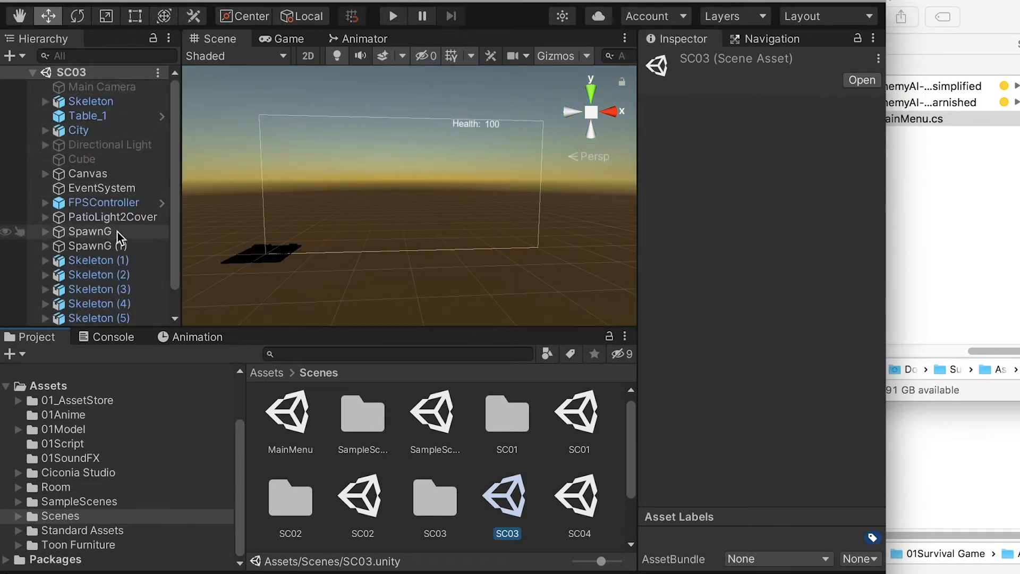
# Step: Expand the Canvas and its LostScreen object in SC03 and activate LostScreen
pyautogui.scroll(-2, 111, 233)
pyautogui.scroll(2, 104, 240)
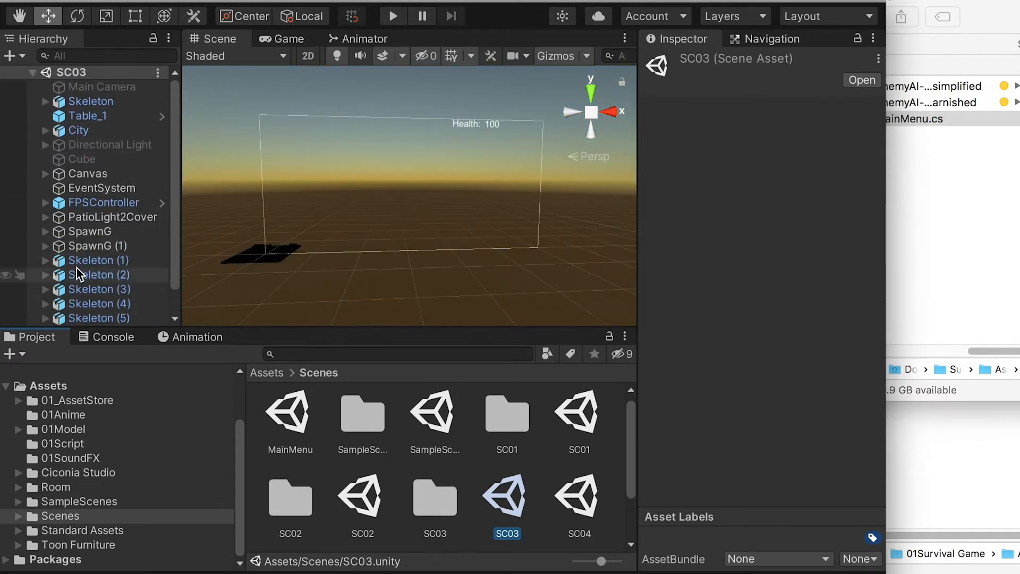
pyautogui.click(46, 174)
pyautogui.click(98, 245)
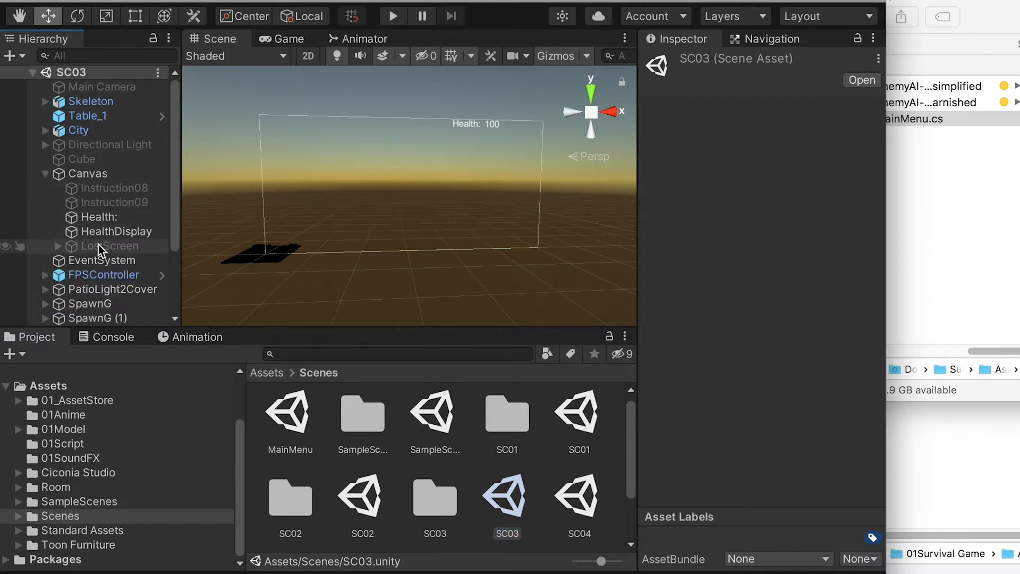
pyautogui.click(57, 246)
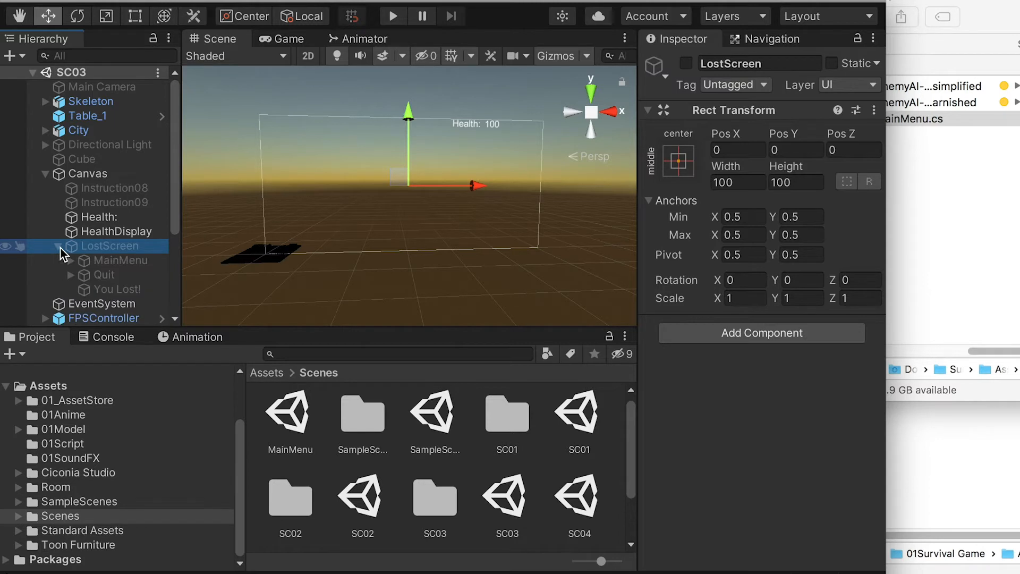
pyautogui.click(686, 63)
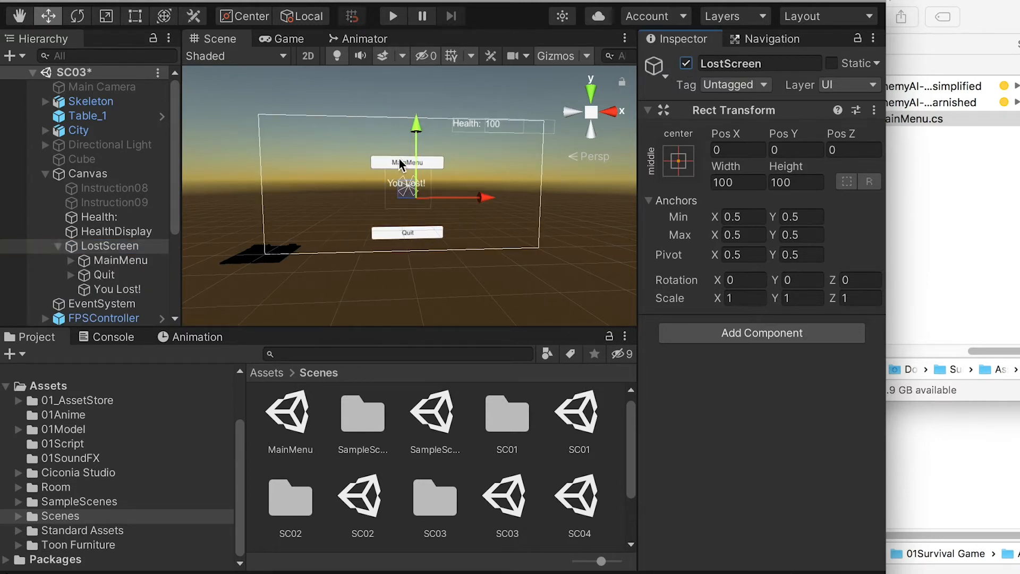
# Step: Add the Main Menu script as a component to SC03's Canvas
pyautogui.click(128, 260)
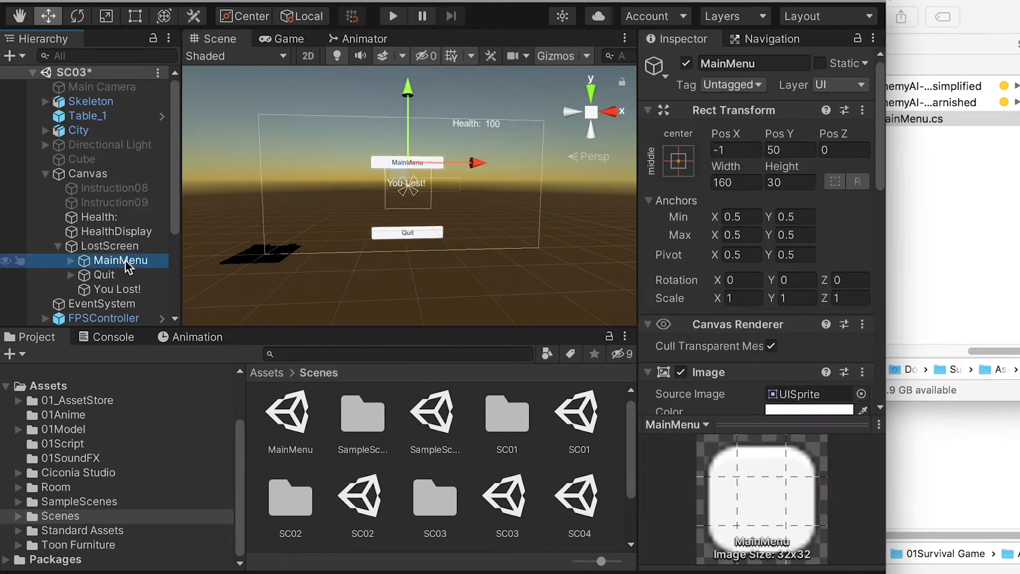
pyautogui.scroll(-5, 693, 337)
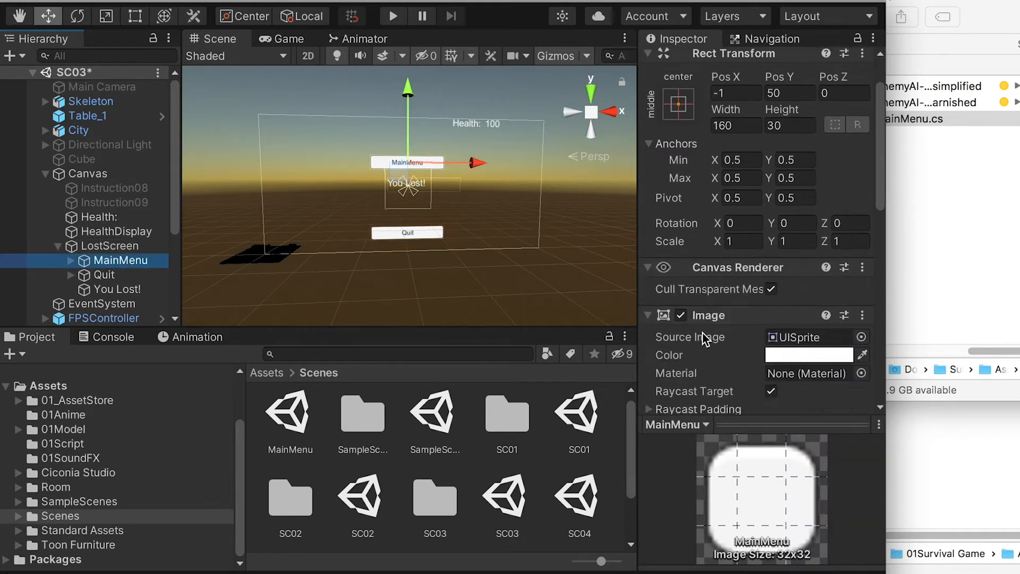
pyautogui.click(88, 176)
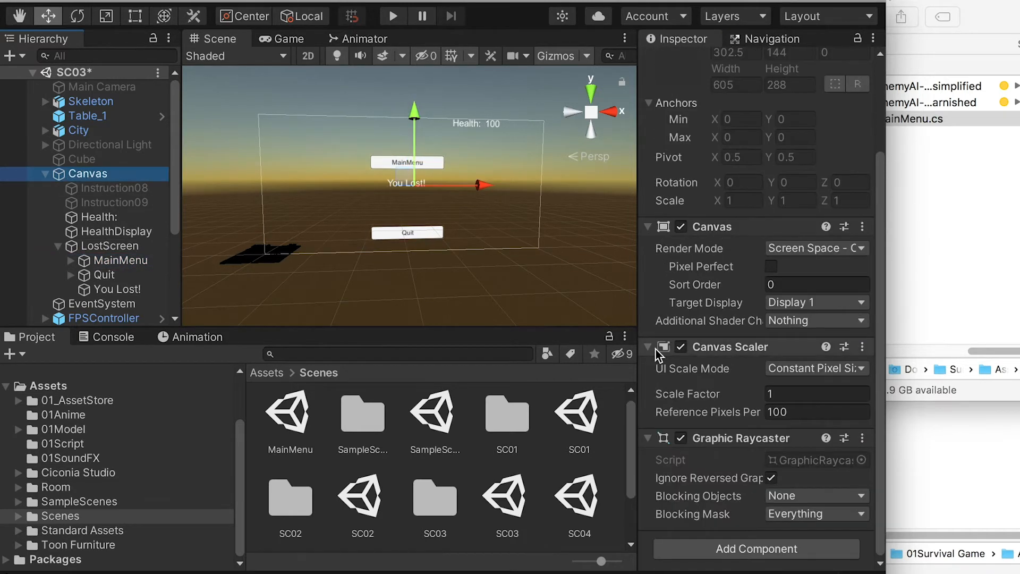
pyautogui.click(739, 548)
pyautogui.click(738, 543)
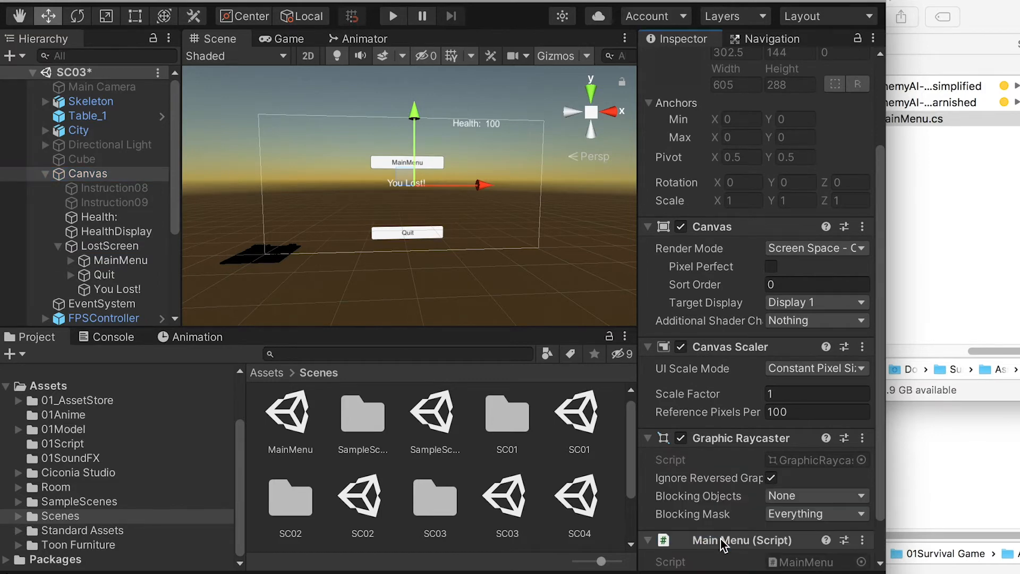
pyautogui.scroll(-2, 725, 524)
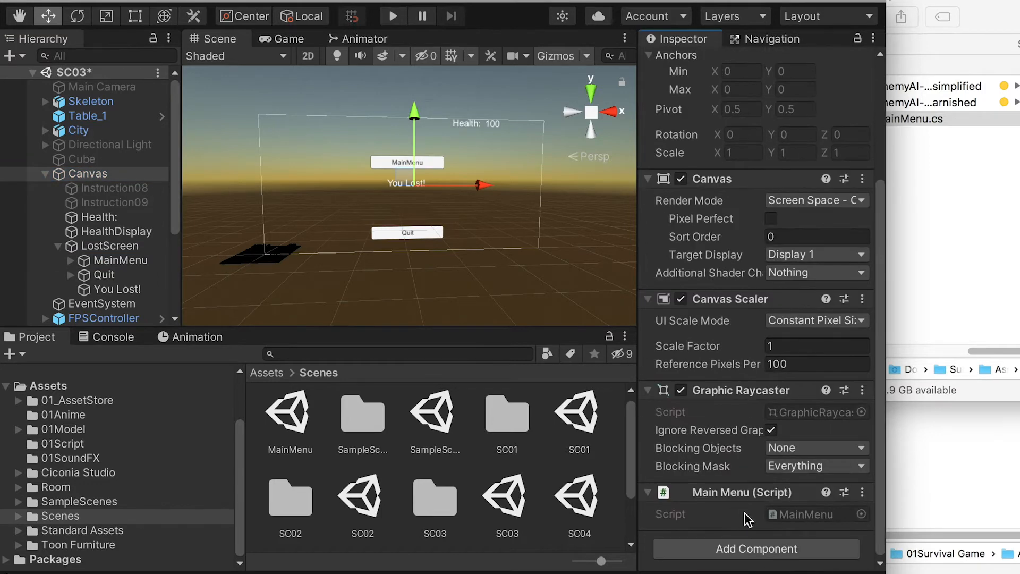
# Step: Add an On Click event to LostScreen's MainMenu button that calls MainMenu.LoadMainMenu on the Canvas
pyautogui.click(120, 260)
pyautogui.scroll(-5, 662, 335)
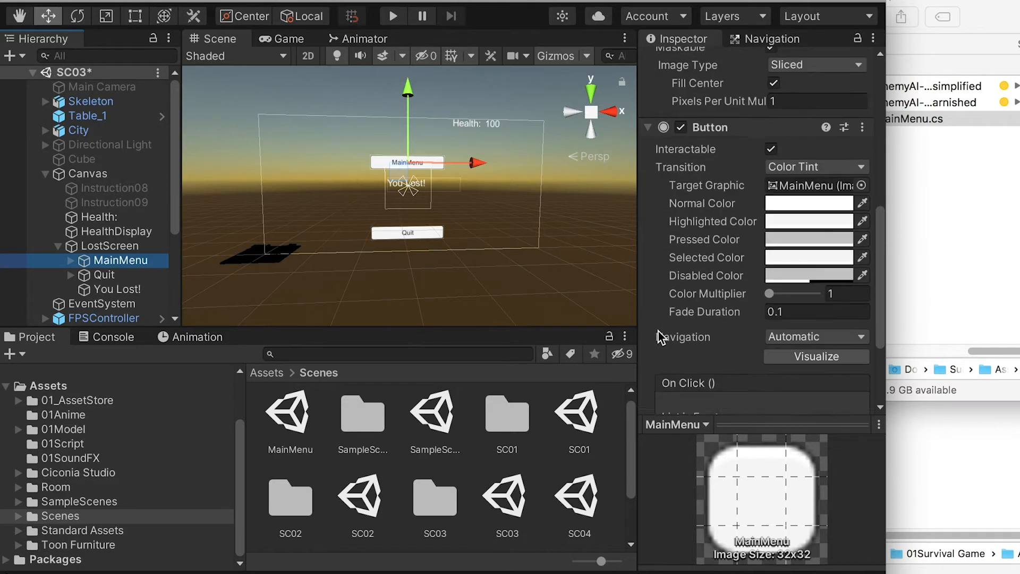
pyautogui.scroll(-2, 715, 313)
pyautogui.click(823, 296)
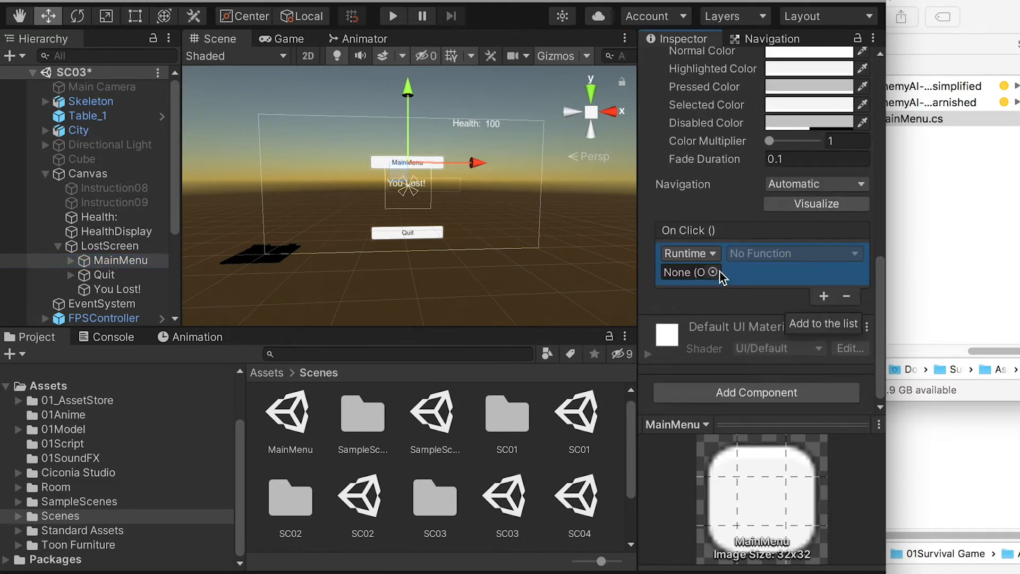
pyautogui.moveTo(104, 174); pyautogui.dragTo(670, 281)
pyautogui.click(760, 255)
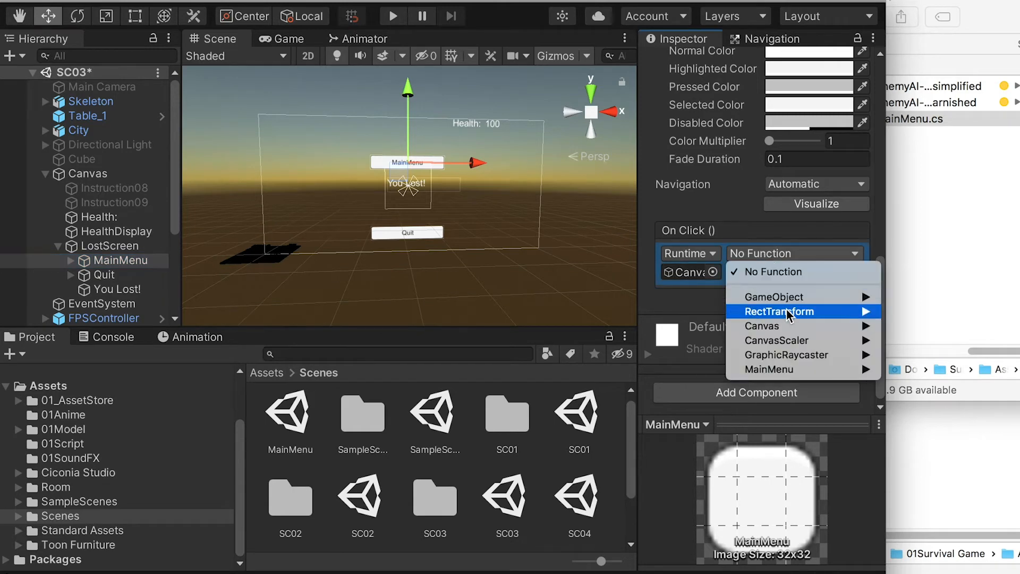
pyautogui.moveTo(782, 370)
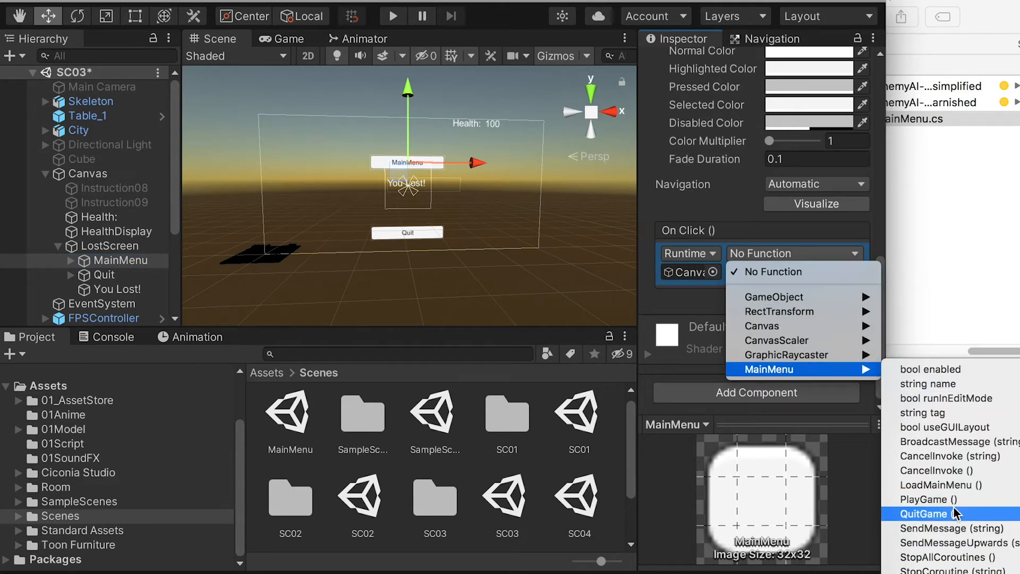
pyautogui.click(949, 485)
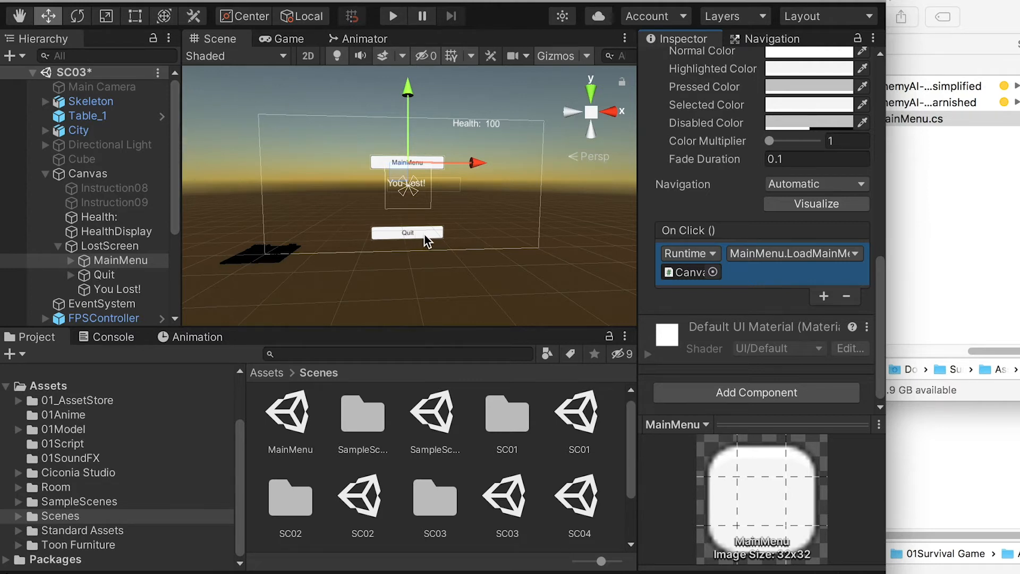
# Step: Add an On Click event to LostScreen's Quit button that calls MainMenu.QuitGame on the Canvas
pyautogui.click(104, 276)
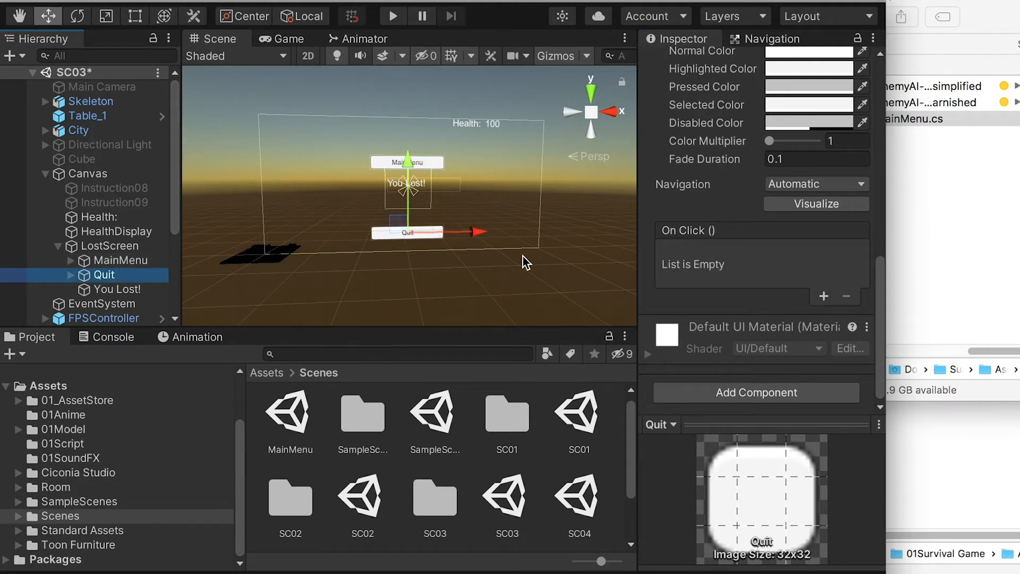
pyautogui.click(824, 296)
pyautogui.moveTo(88, 173); pyautogui.dragTo(691, 272)
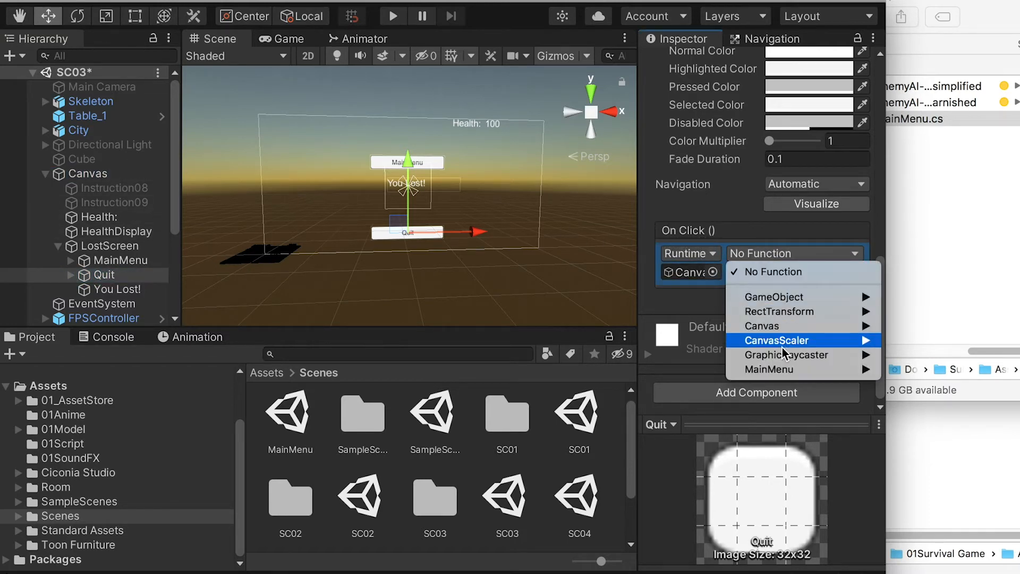
pyautogui.moveTo(786, 369)
pyautogui.click(955, 514)
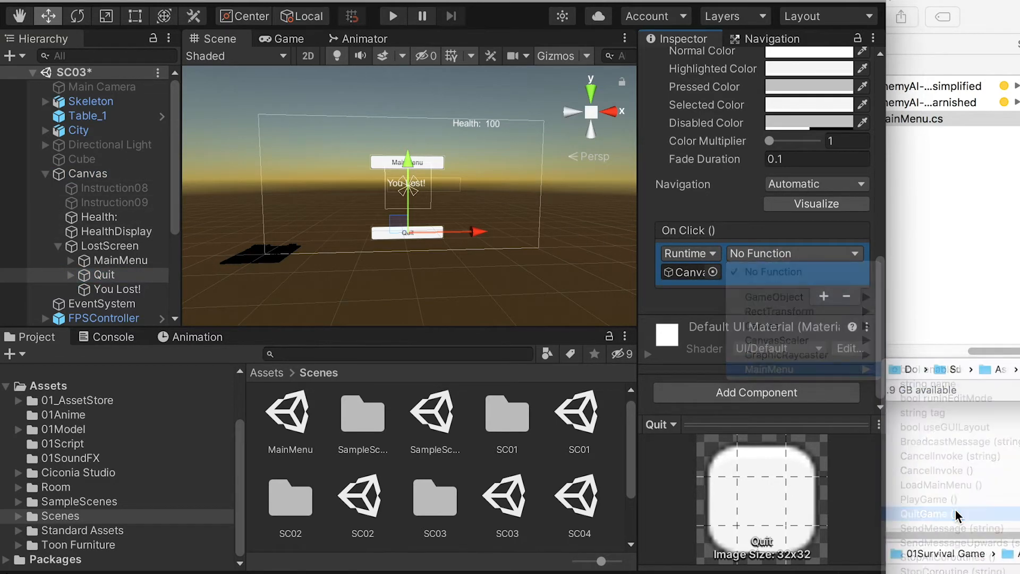
# Step: Deactivate the LostScreen object, collapse the Canvas hierarchy and save scene SC03
pyautogui.click(58, 247)
pyautogui.click(108, 246)
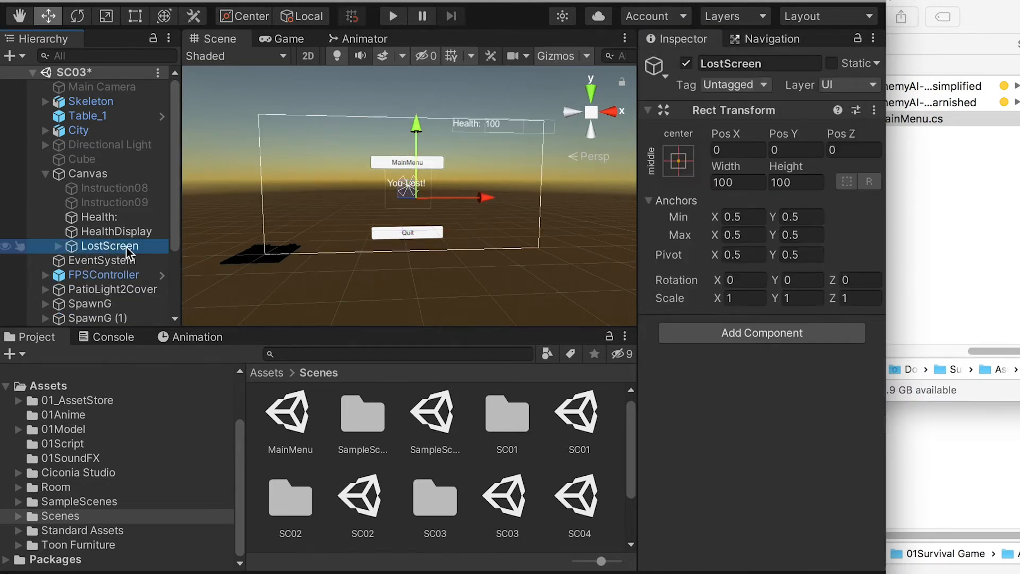
pyautogui.click(686, 64)
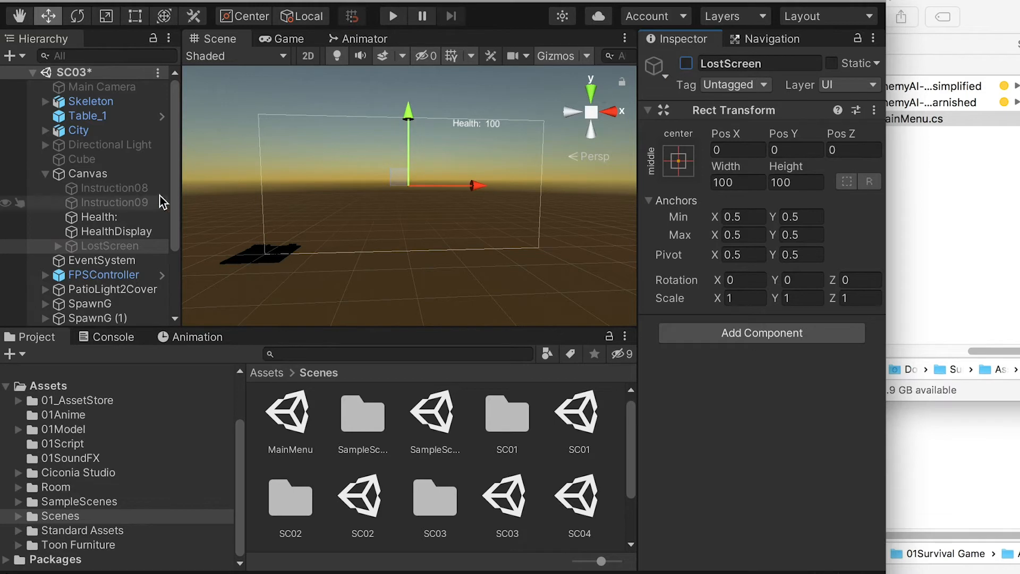
pyautogui.click(46, 174)
pyautogui.press('super+s')
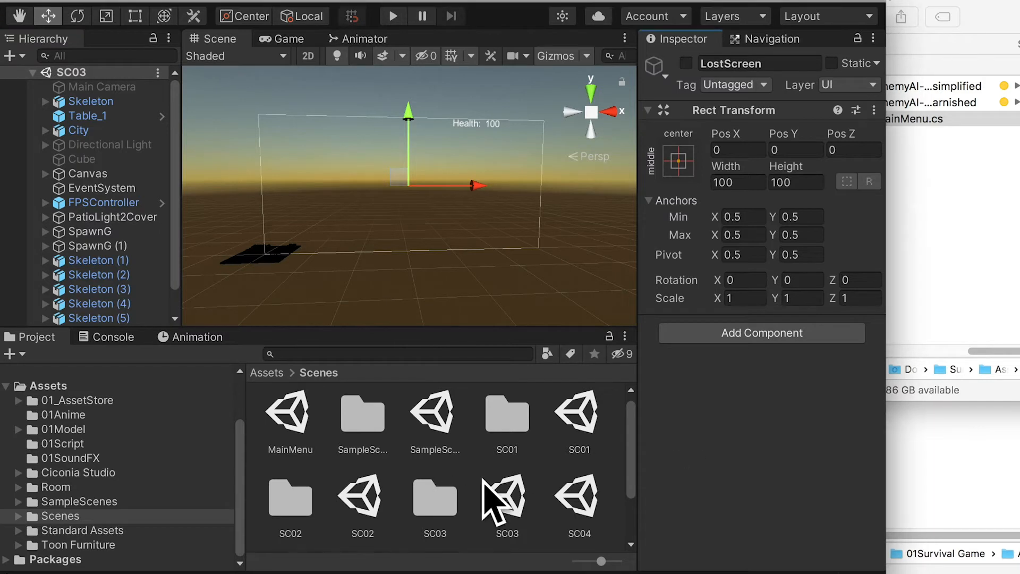
# Step: Open scene SC04 and frame its FPSController in the Scene view
pyautogui.doubleClick(578, 504)
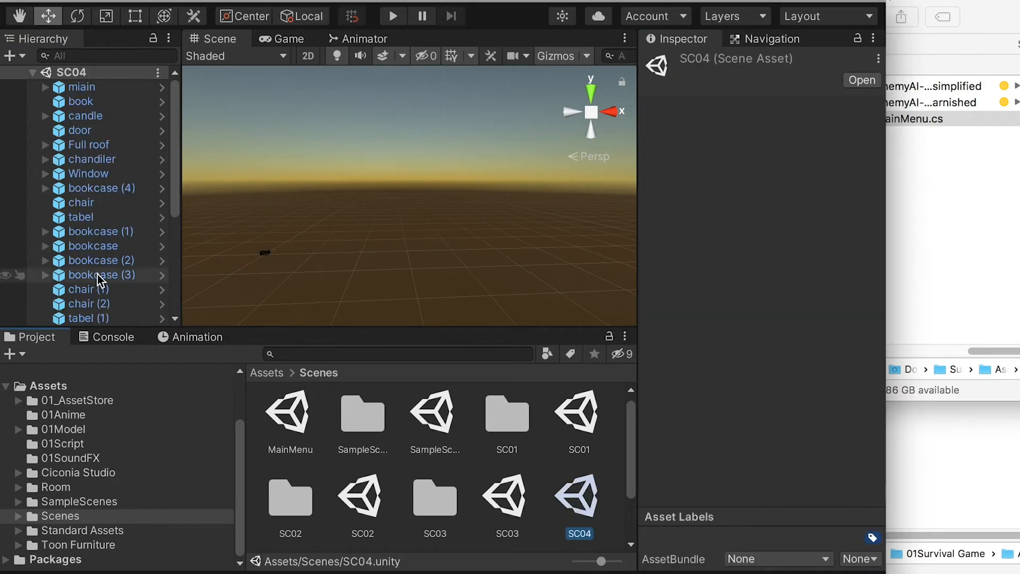
pyautogui.scroll(-5, 103, 290)
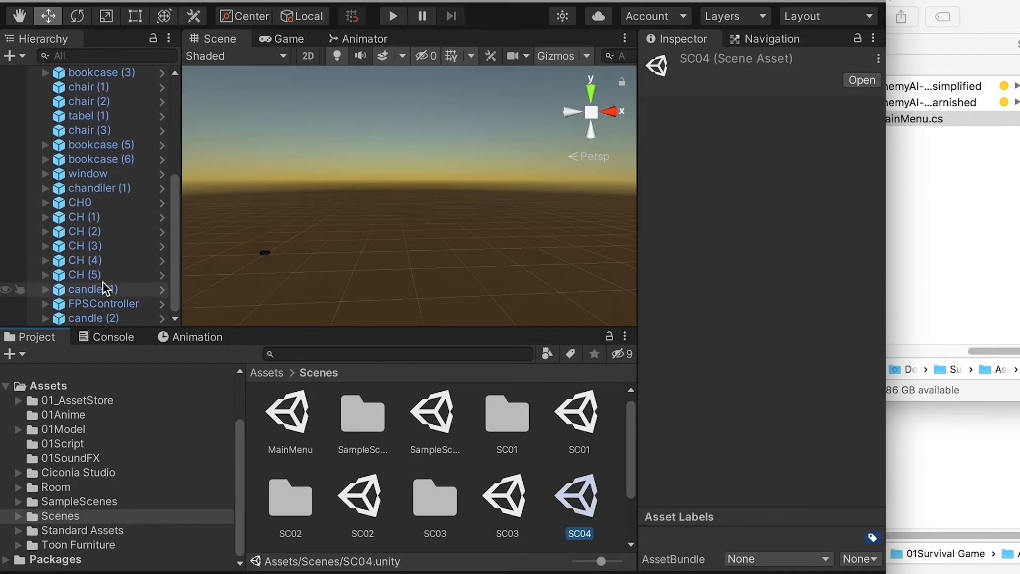
pyautogui.doubleClick(94, 302)
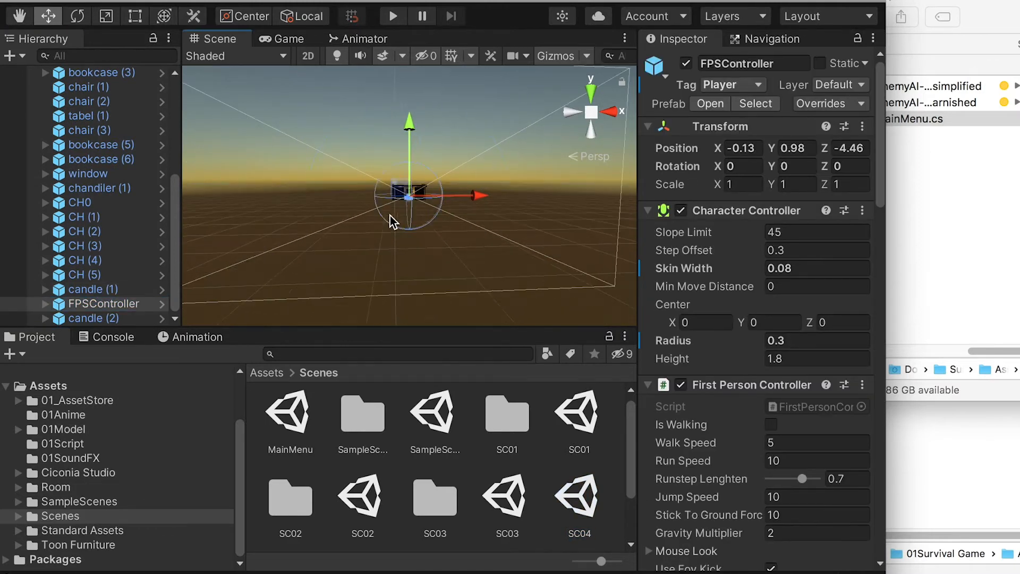
# Step: Add a UI Button to SC04 and name it MainMenu
pyautogui.click(249, 1)
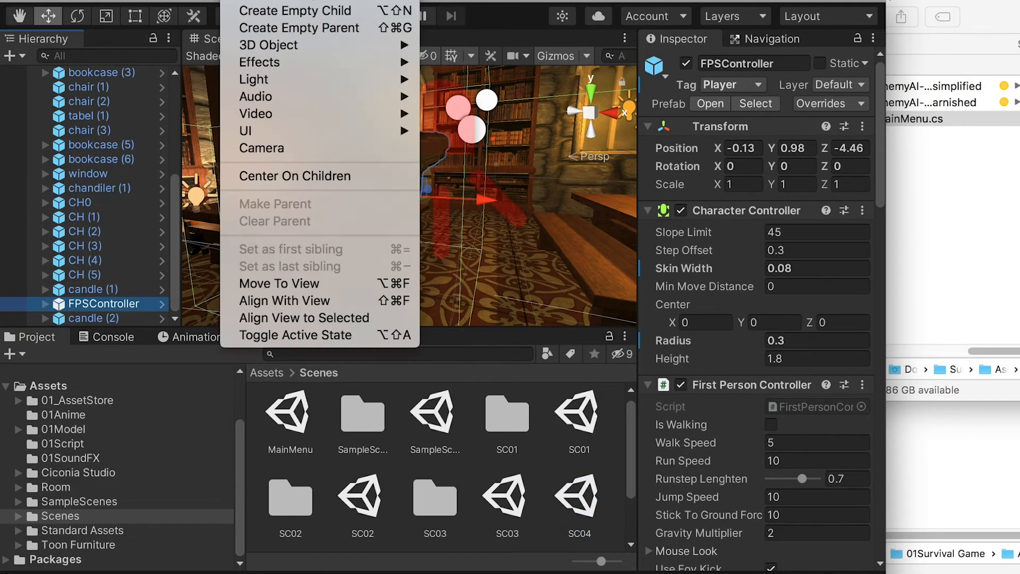
pyautogui.moveTo(275, 131)
pyautogui.click(491, 211)
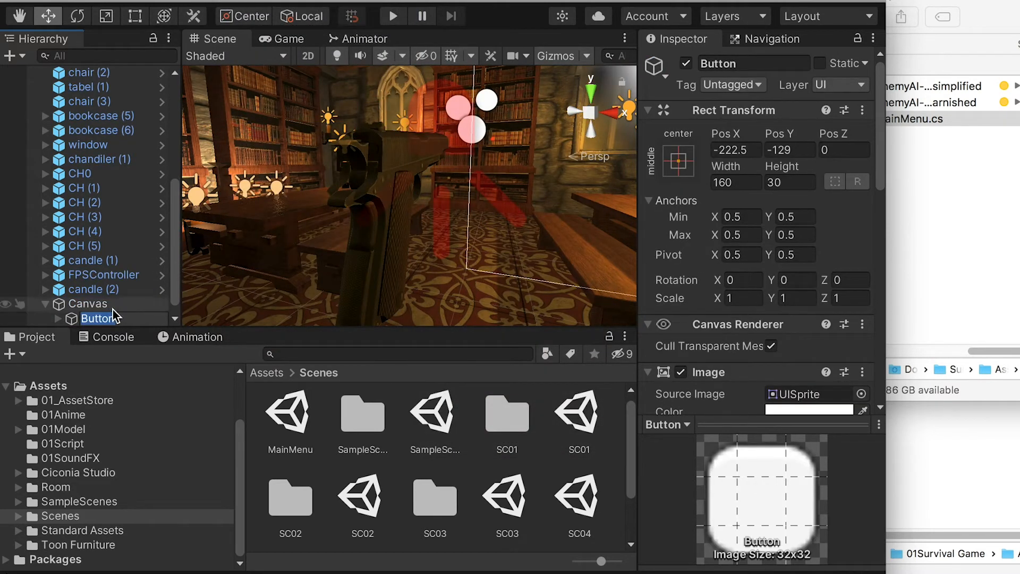
pyautogui.write('MainMenu')
pyautogui.press('Return')
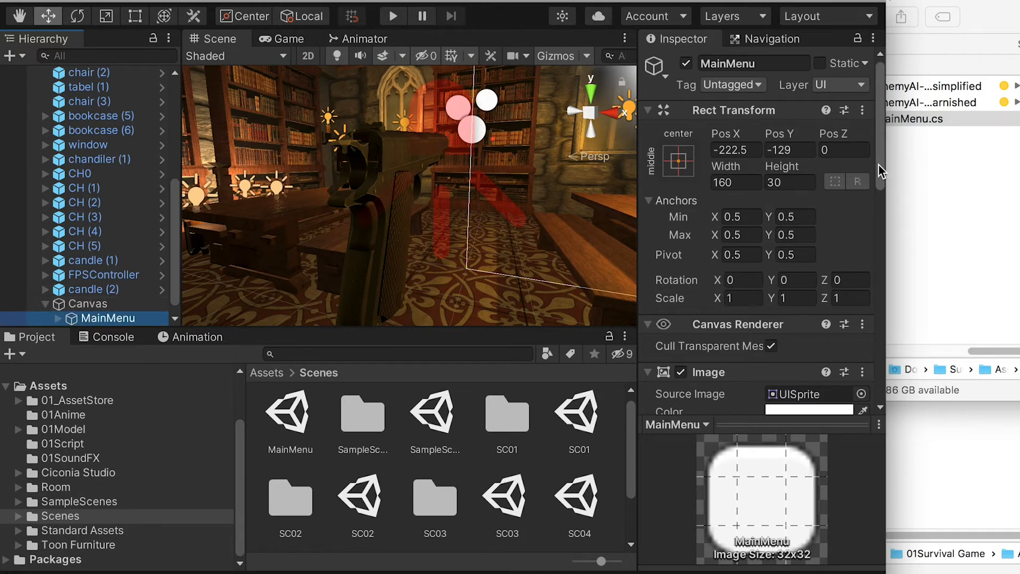
# Step: Add the Main Menu script as a component to SC04's Canvas
pyautogui.moveTo(879, 164); pyautogui.dragTo(883, 300)
pyautogui.click(115, 306)
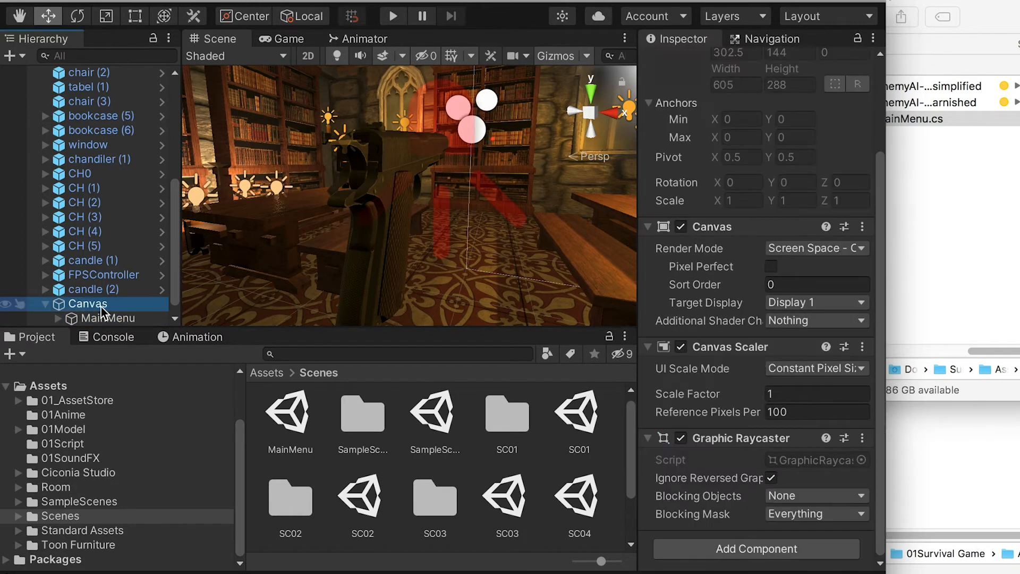
pyautogui.click(751, 549)
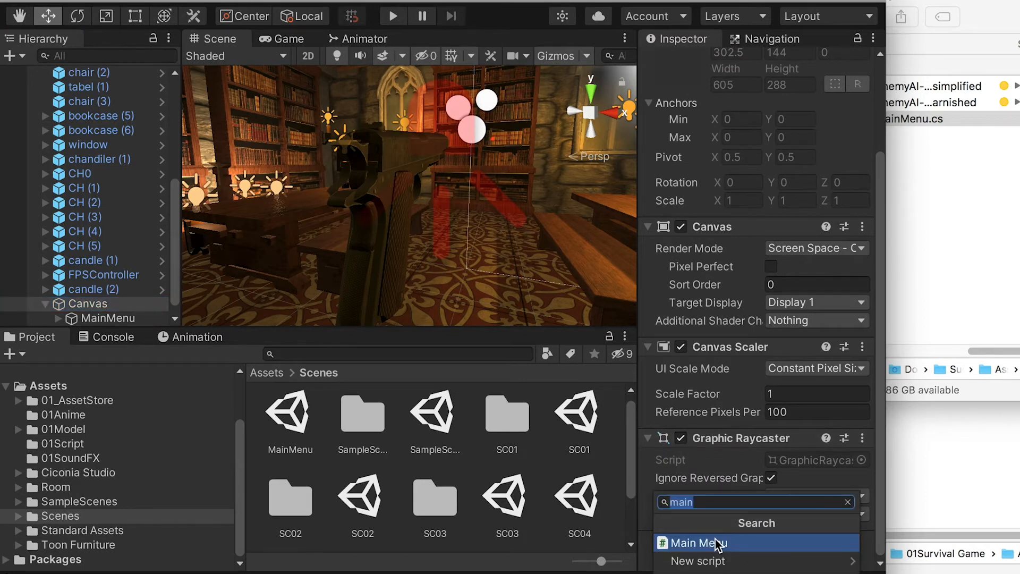
pyautogui.click(718, 544)
# Step: Add an On Click event to SC04's MainMenu button that calls MainMenu.LoadMainMenu on the Canvas
pyautogui.click(116, 318)
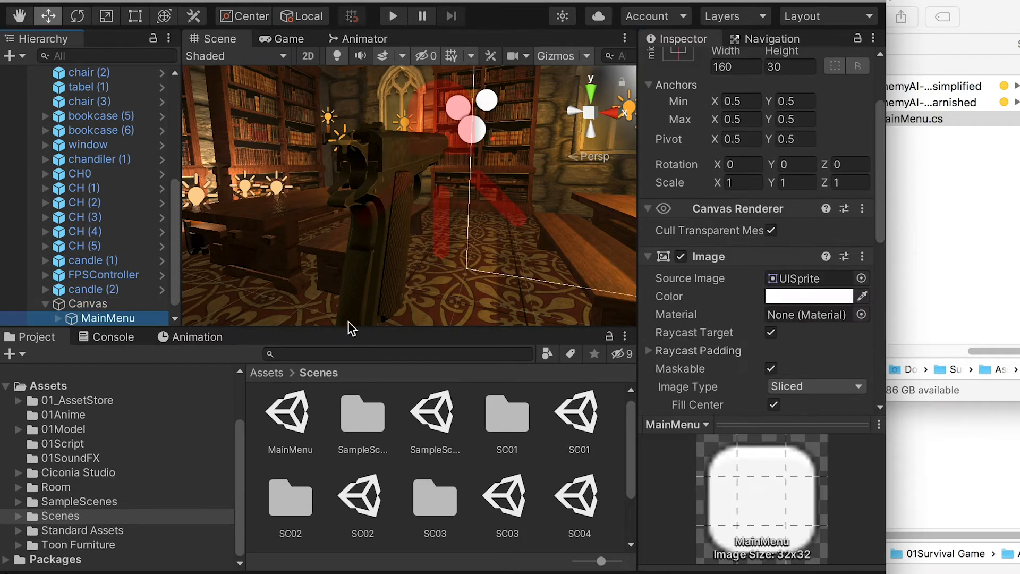
pyautogui.moveTo(879, 190); pyautogui.dragTo(879, 384)
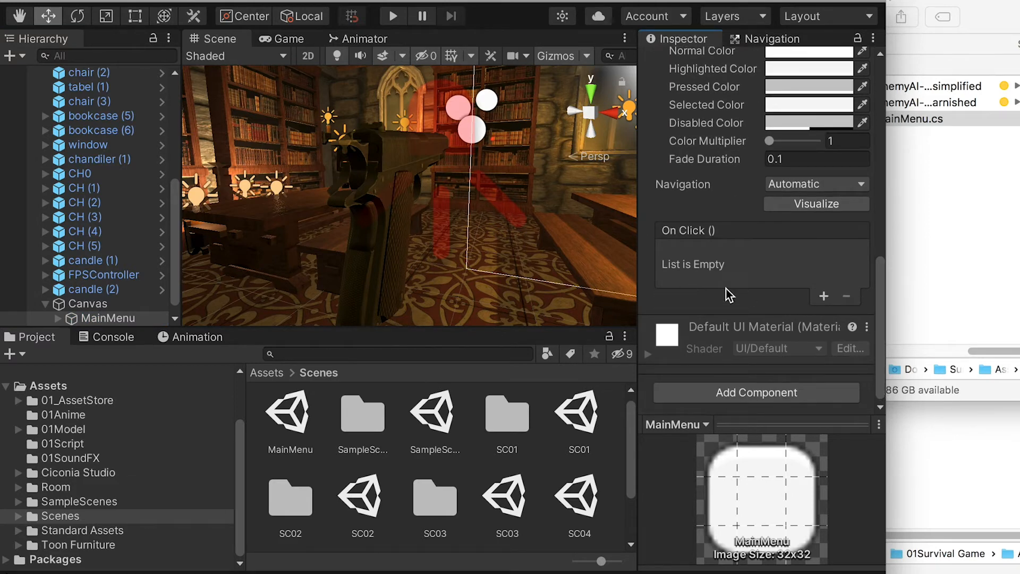
pyautogui.click(824, 296)
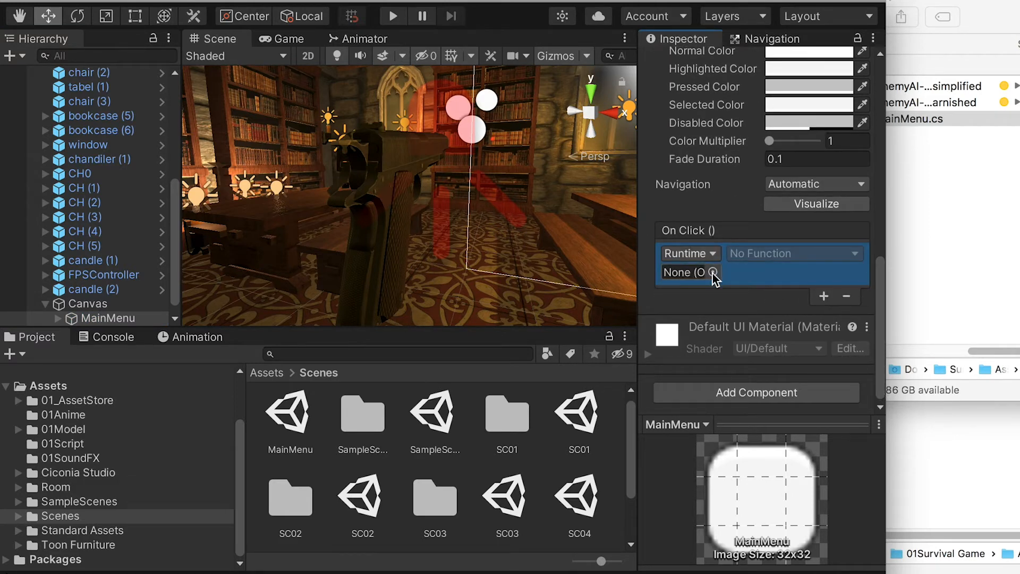
pyautogui.moveTo(88, 304); pyautogui.dragTo(709, 278)
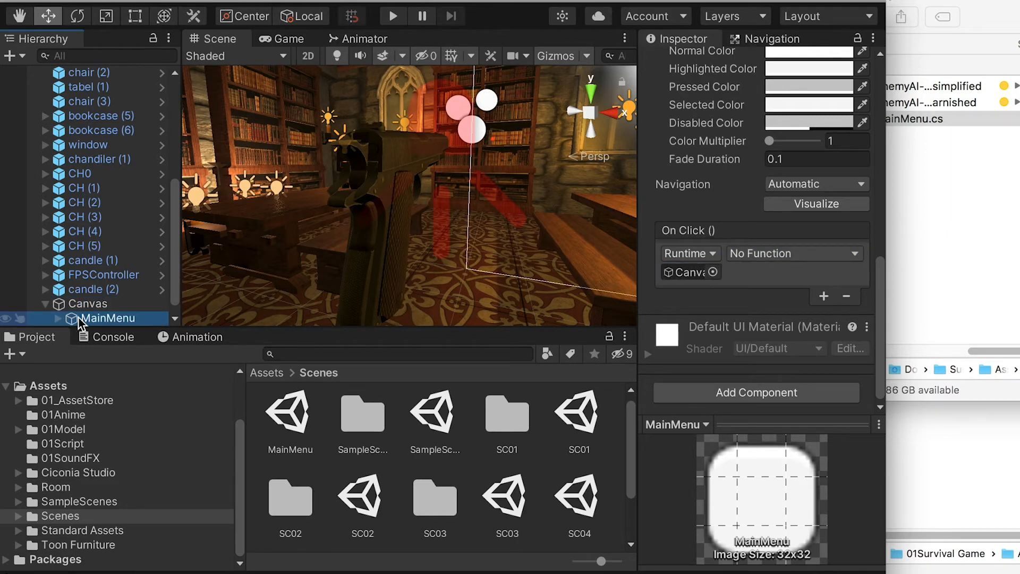
pyautogui.click(828, 254)
pyautogui.moveTo(812, 375)
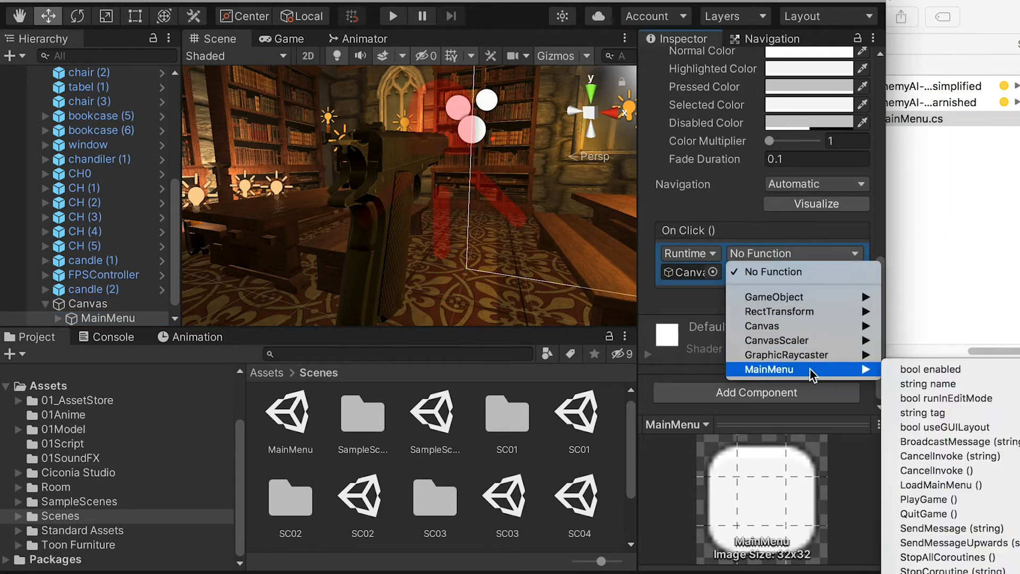
pyautogui.click(955, 486)
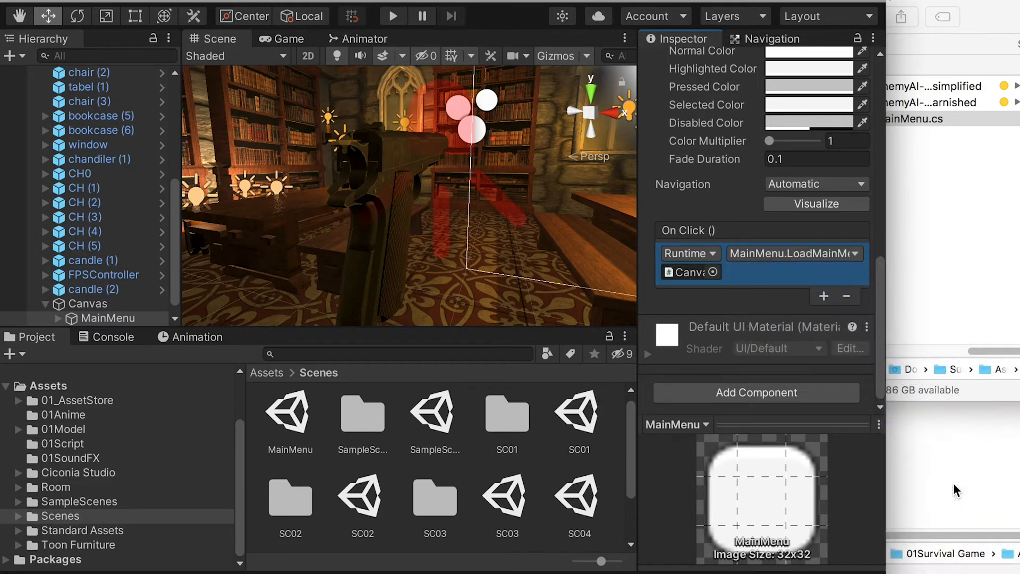
# Step: Move the MainMenu button to just above the centre of the canvas, at about X 2, Y 59
pyautogui.click(107, 318)
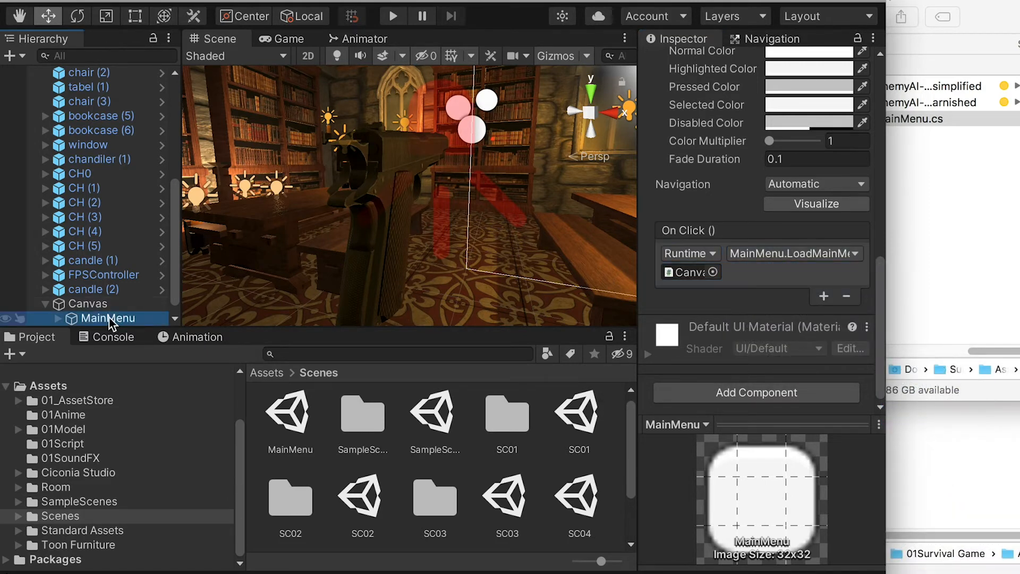
pyautogui.press('f')
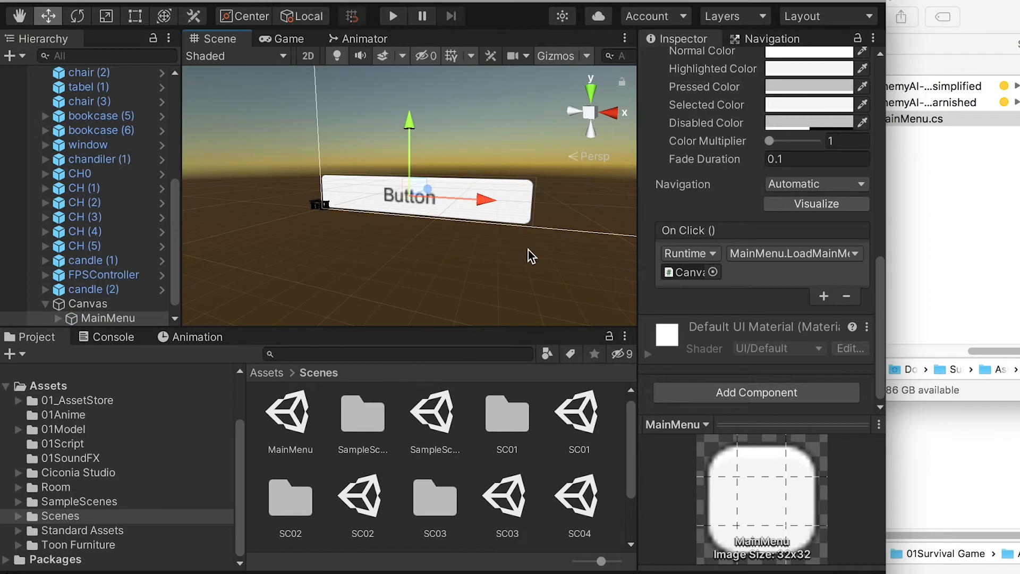
pyautogui.scroll(-4, 526, 249)
pyautogui.keyDown('alt'); pyautogui.moveTo(431, 233); pyautogui.dragTo(484, 244); pyautogui.keyUp('alt')
pyautogui.moveTo(485, 244); pyautogui.dragTo(424, 314, button='middle')
pyautogui.moveTo(347, 193); pyautogui.dragTo(355, 98)
pyautogui.moveTo(438, 181); pyautogui.dragTo(546, 180)
pyautogui.moveTo(472, 103); pyautogui.dragTo(471, 94)
# Step: Set the MainMenu button's label to "Main Menu" with font size 20
pyautogui.click(101, 321)
pyautogui.click(58, 318)
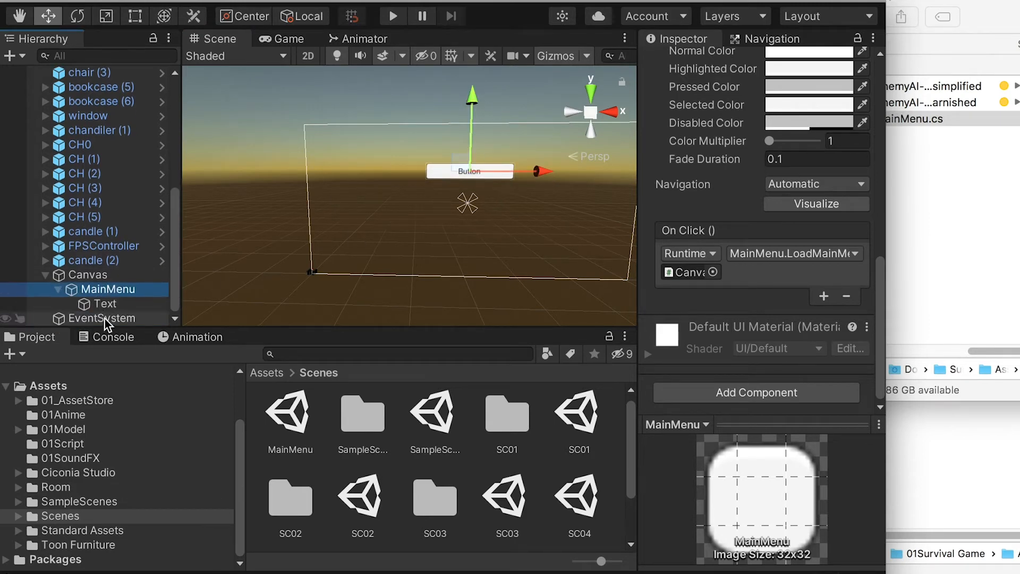
pyautogui.click(93, 304)
pyautogui.scroll(10, 722, 294)
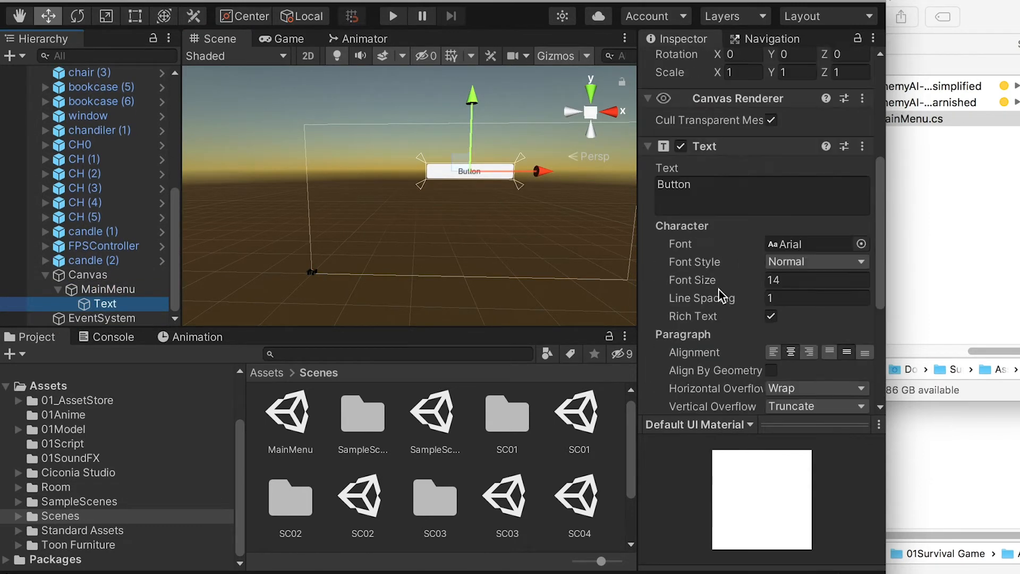
pyautogui.click(674, 313)
pyautogui.write('M')
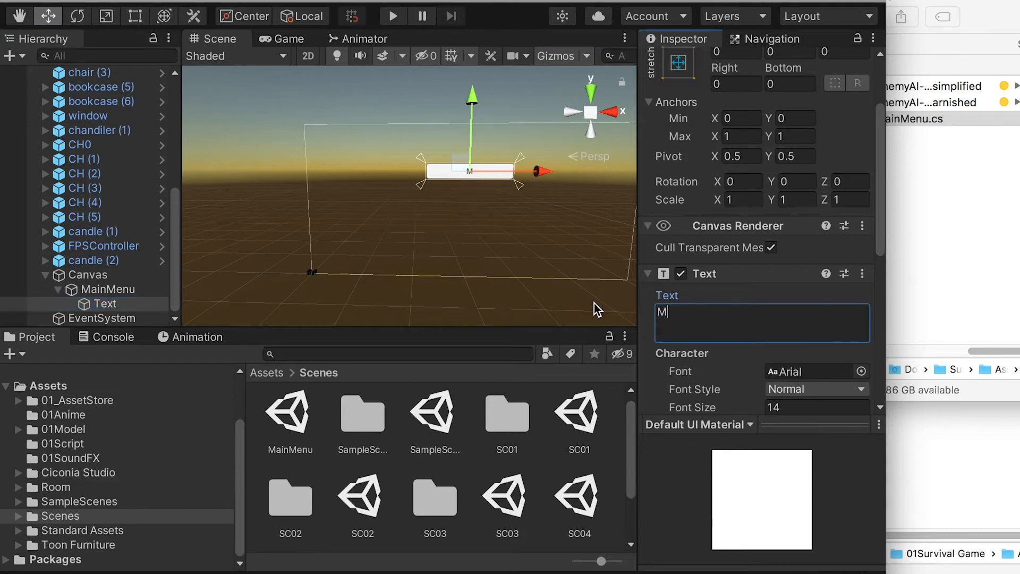
pyautogui.write('ain Menu')
pyautogui.press('Return')
pyautogui.click(816, 407)
pyautogui.write('20')
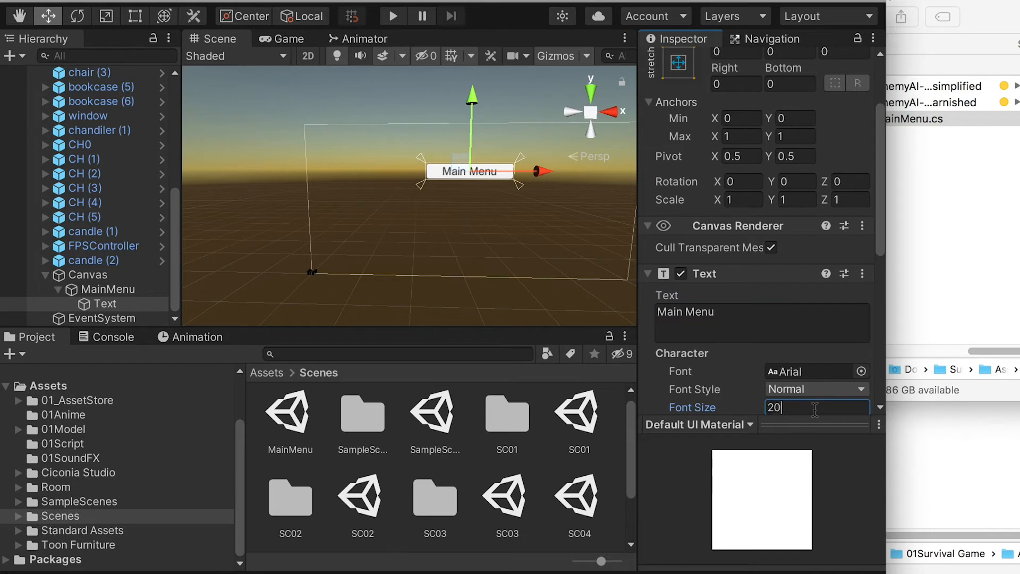
# Step: Duplicate the MainMenu button, name the copy Quit and move it below the original to about Y -53
pyautogui.click(88, 274)
pyautogui.click(108, 289)
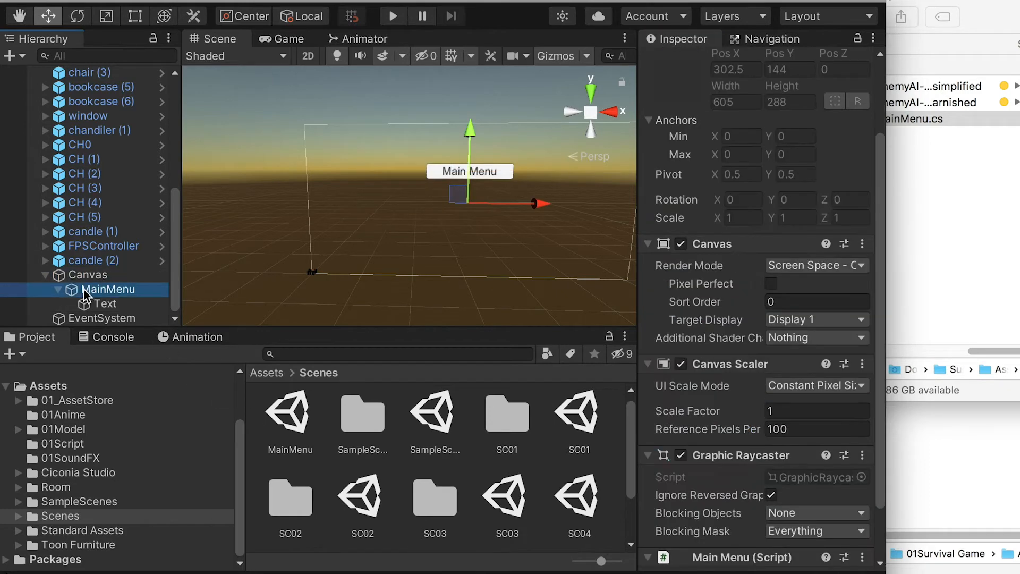
pyautogui.click(57, 290)
pyautogui.press('super+d')
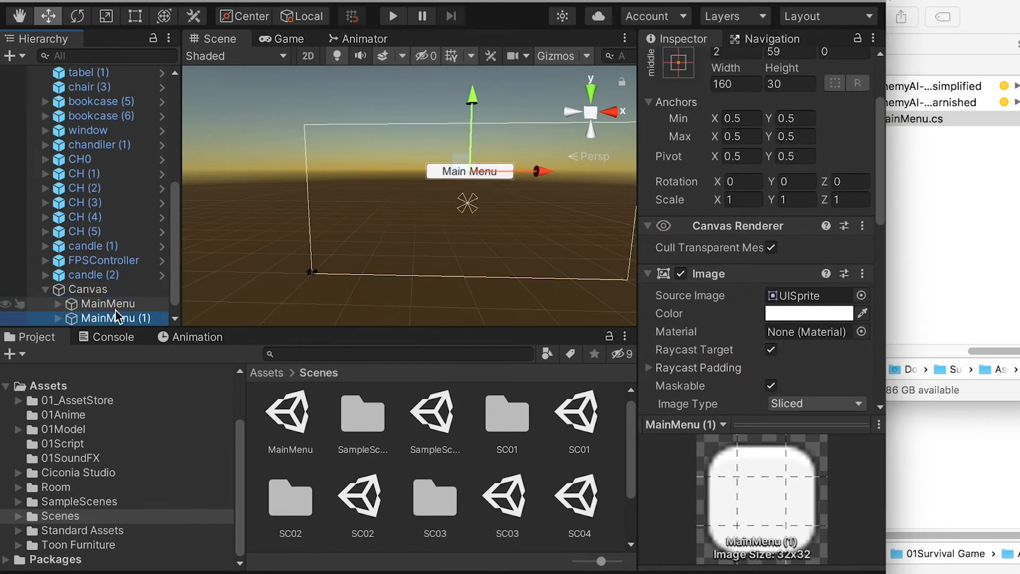
pyautogui.click(108, 317)
pyautogui.write('Quit')
pyautogui.press('Return')
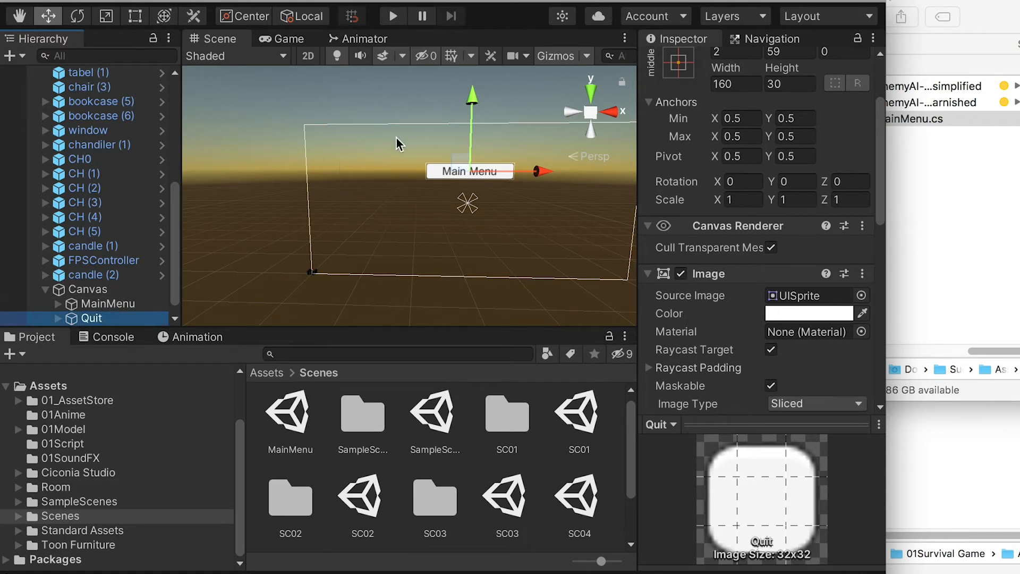
pyautogui.moveTo(463, 95); pyautogui.dragTo(469, 158)
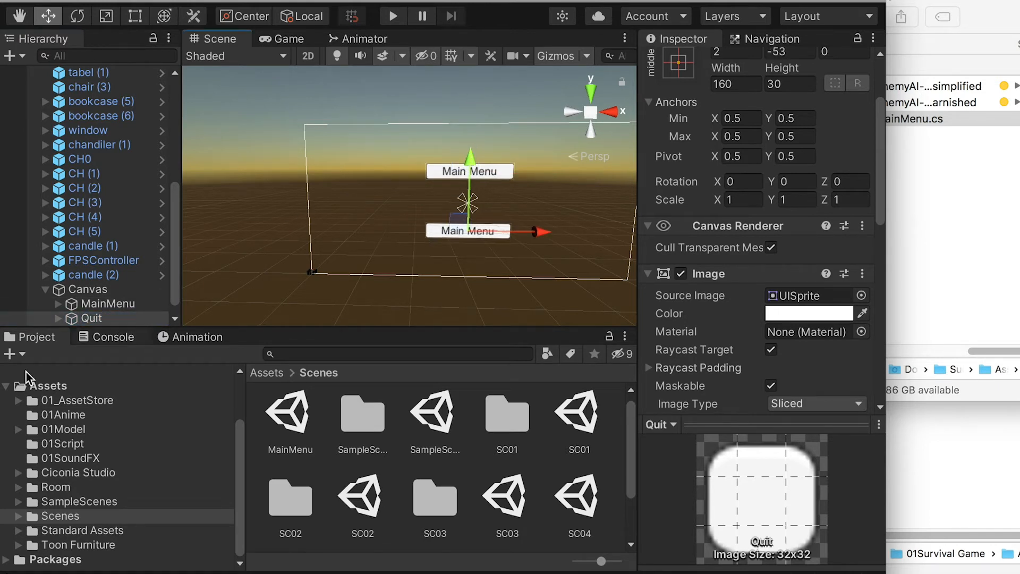
# Step: Set the label text of SC04's Quit button to "Quit"
pyautogui.click(58, 318)
pyautogui.click(104, 304)
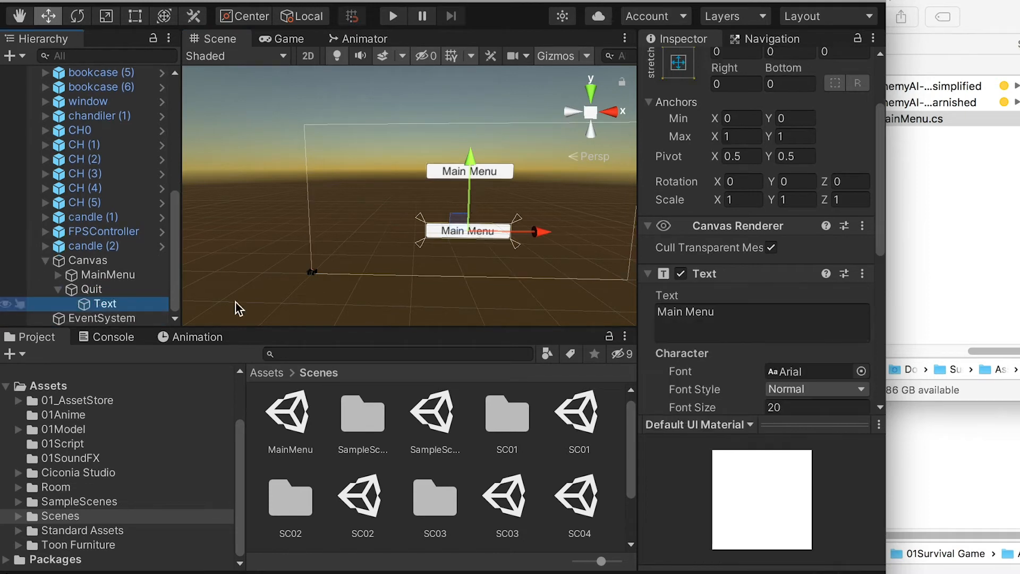
pyautogui.click(740, 318)
pyautogui.write('Quit')
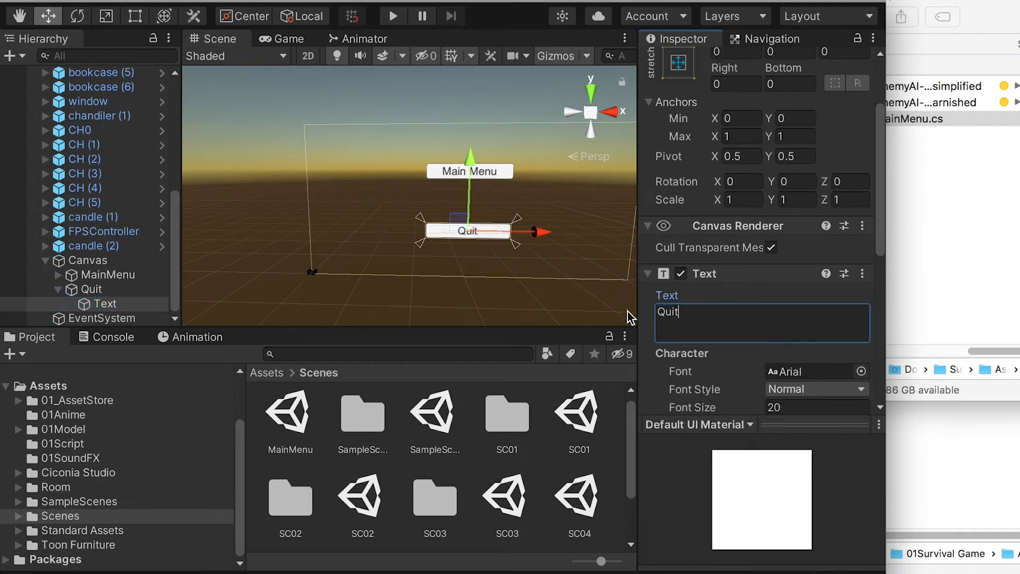
pyautogui.press('Return')
pyautogui.press('BackSpace')
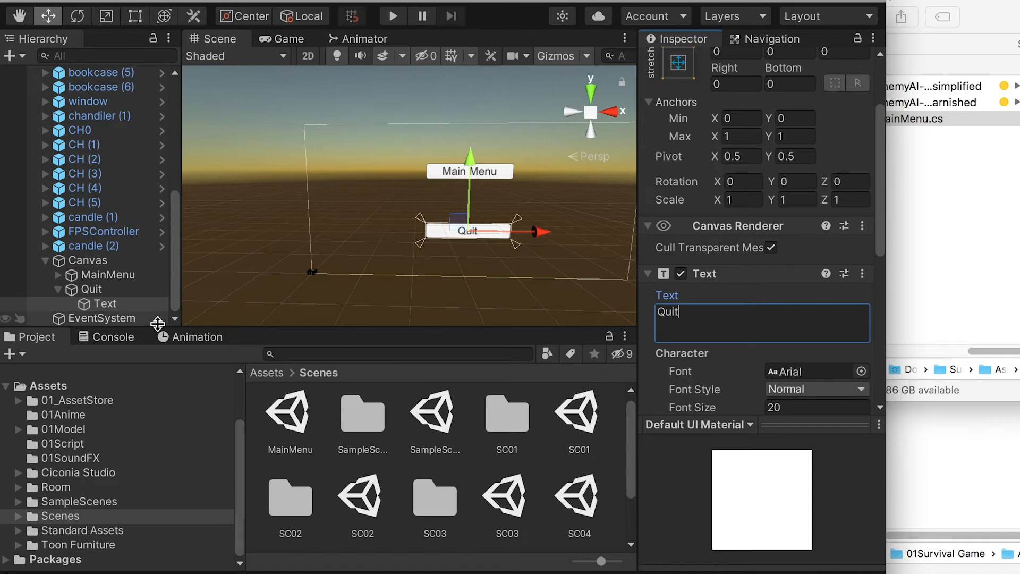
# Step: Change the Quit button's On Click function to MainMenu.QuitGame and select the Canvas
pyautogui.click(97, 292)
pyautogui.click(58, 290)
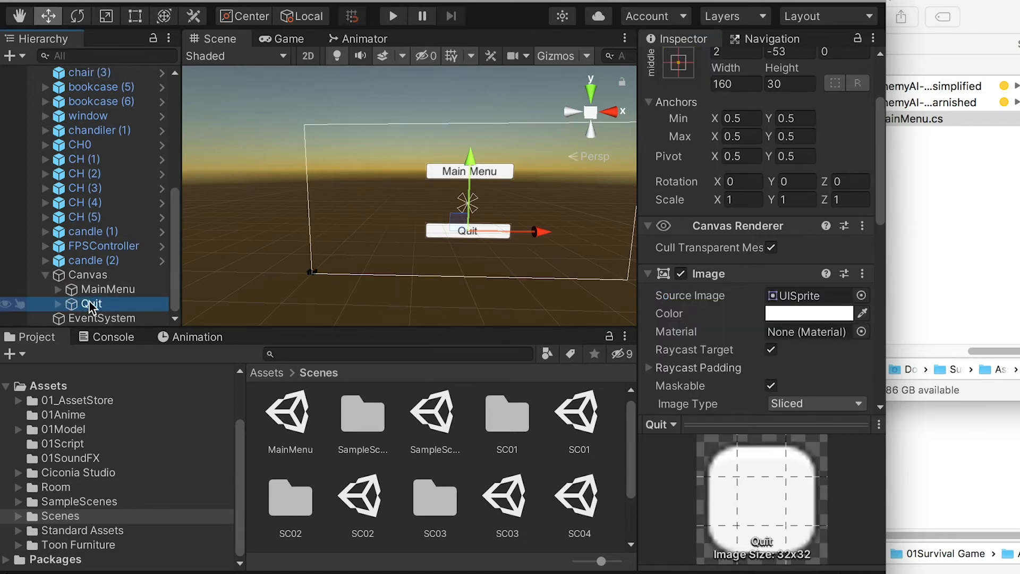
pyautogui.scroll(-10, 791, 266)
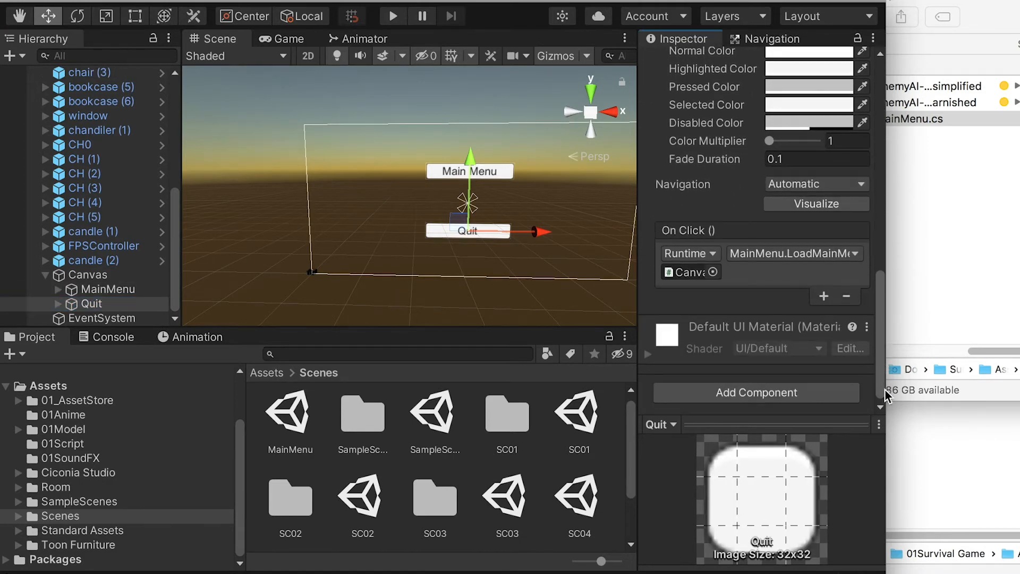
pyautogui.click(802, 253)
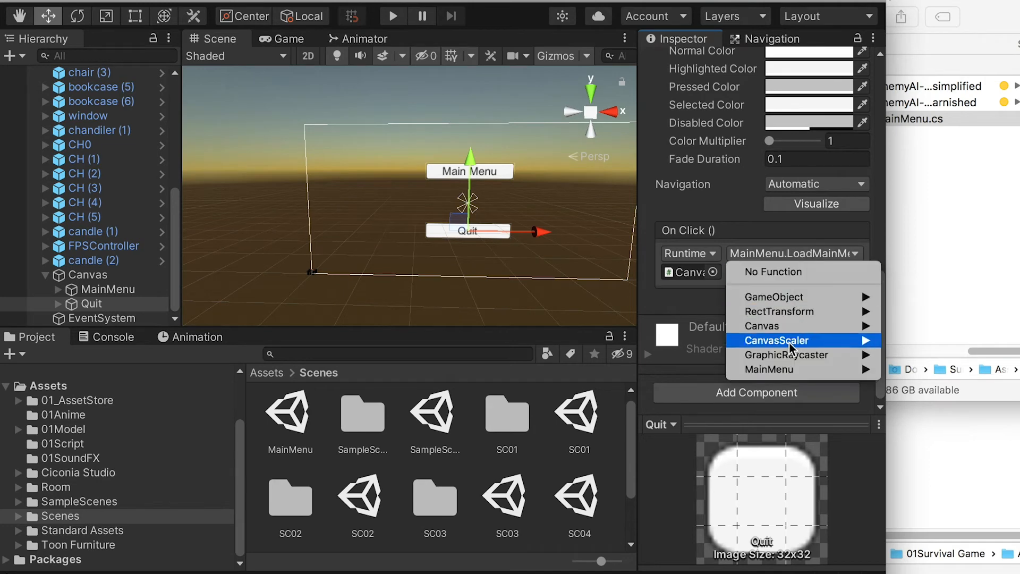
pyautogui.moveTo(782, 372)
pyautogui.click(935, 514)
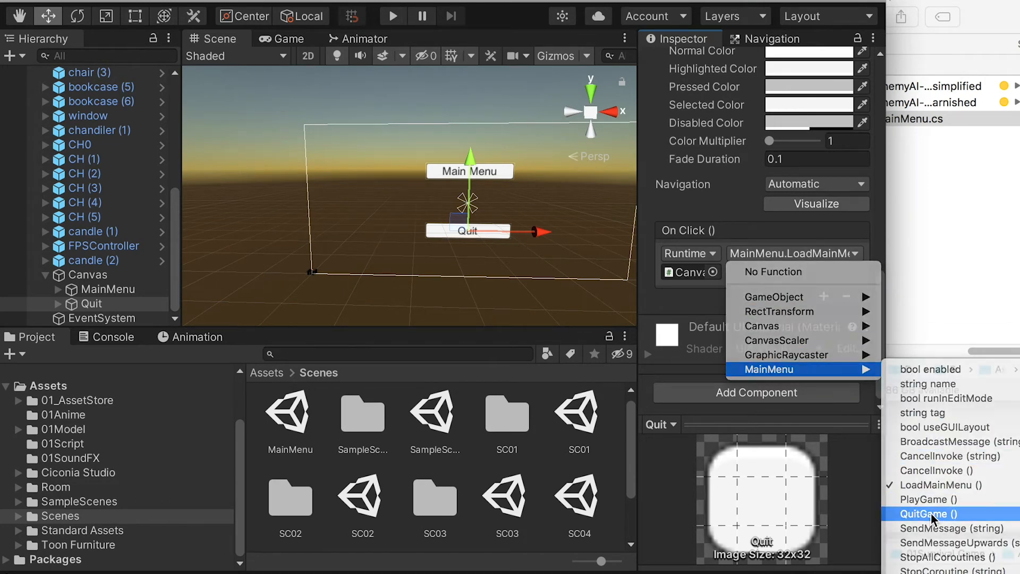
pyautogui.click(98, 281)
pyautogui.scroll(10, 147, 181)
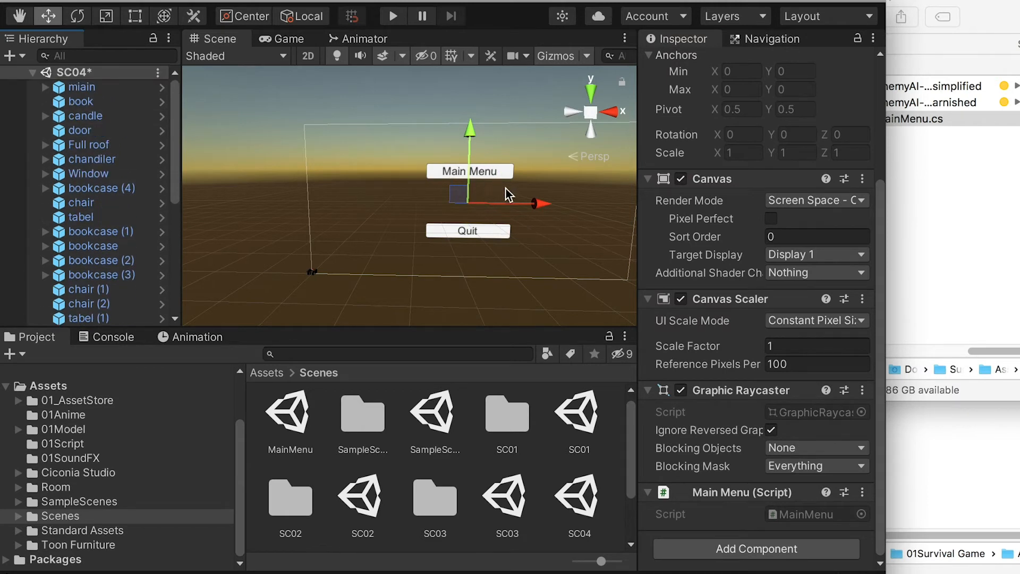
# Step: Move SC04's MainMenu and Quit buttons together to the canvas's upper-left area, with Quit at about X -254, Y 5
pyautogui.moveTo(537, 205); pyautogui.dragTo(460, 204)
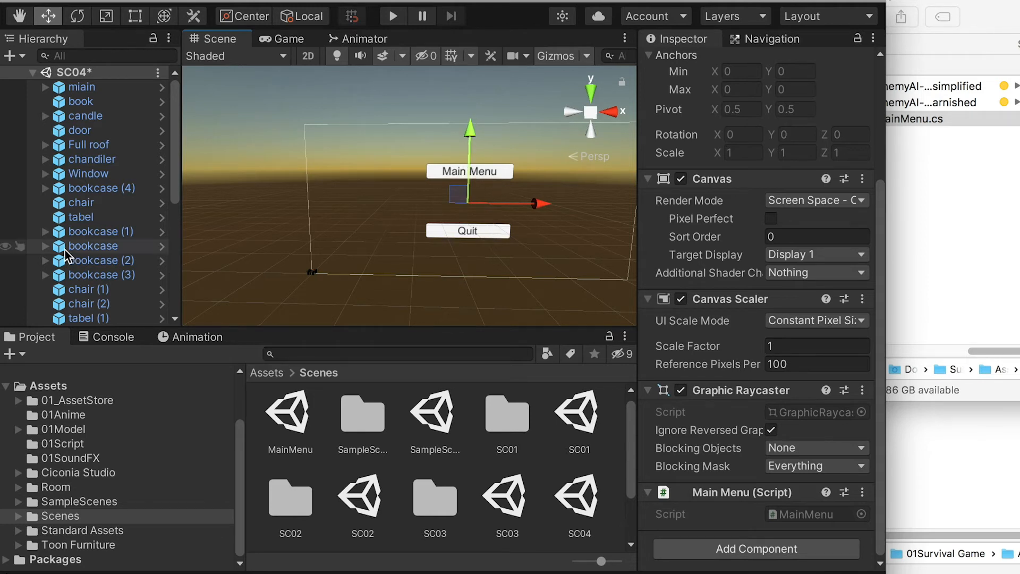
pyautogui.scroll(-5, 107, 240)
pyautogui.click(46, 275)
pyautogui.click(106, 289)
pyautogui.keyDown('shift'); pyautogui.click(93, 303); pyautogui.keyUp('shift')
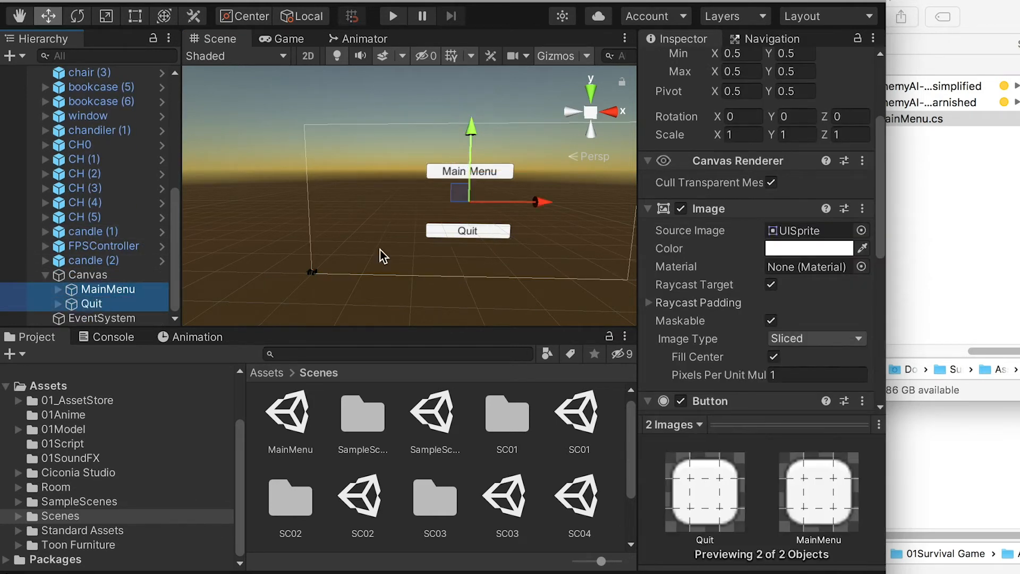
pyautogui.moveTo(534, 202); pyautogui.dragTo(402, 210)
pyautogui.moveTo(334, 126); pyautogui.dragTo(328, 92)
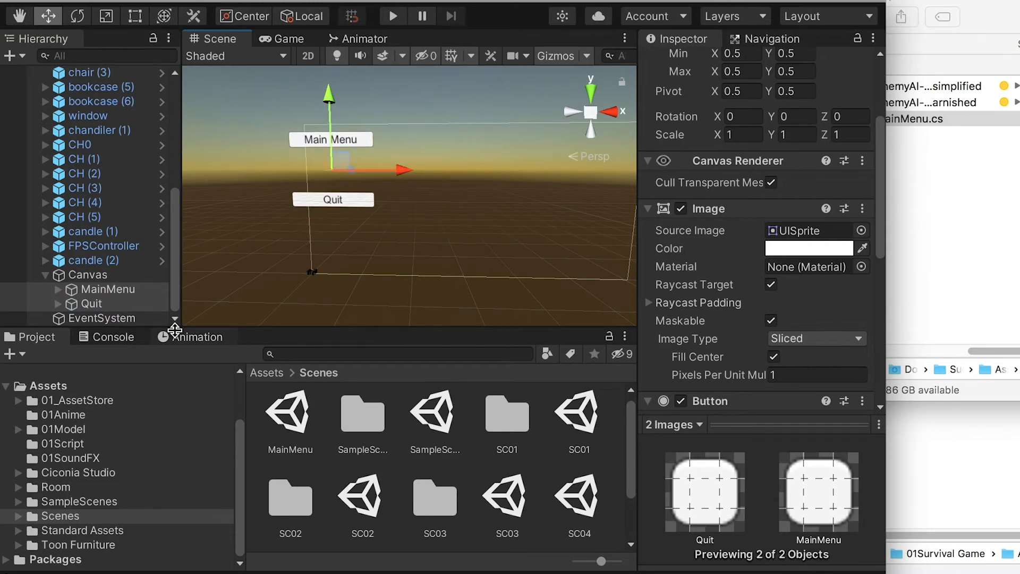
# Step: Raise the Quit button into line with the MainMenu button on its right and shift both buttons into place as a row
pyautogui.click(90, 317)
pyautogui.click(90, 303)
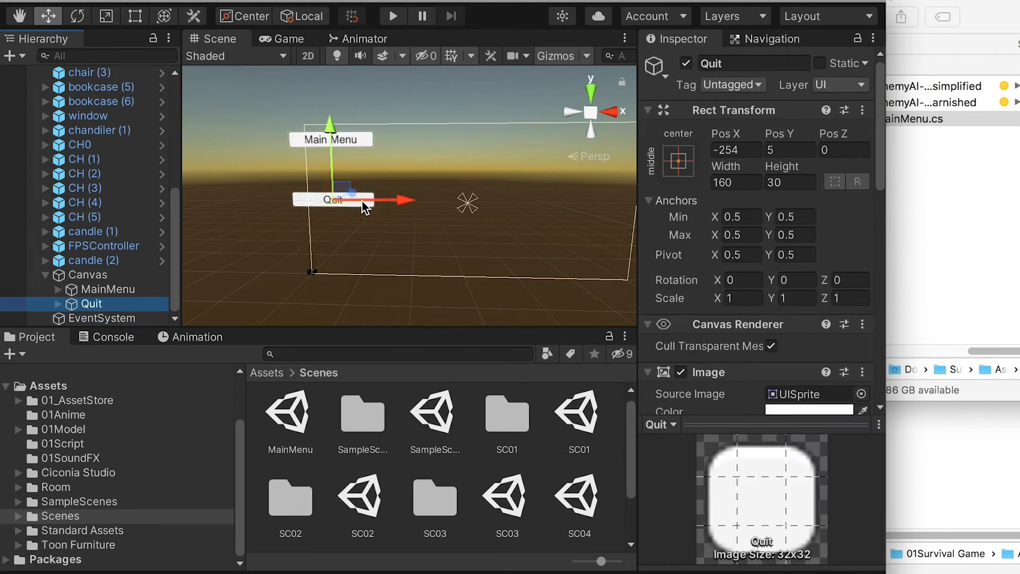
pyautogui.moveTo(330, 123); pyautogui.dragTo(321, 58)
pyautogui.moveTo(404, 138)
pyautogui.mouseDown()
pyautogui.moveTo(514, 138)
pyautogui.moveTo(411, 136)
pyautogui.mouseUp()
pyautogui.keyDown('shift'); pyautogui.click(104, 289); pyautogui.keyUp('shift')
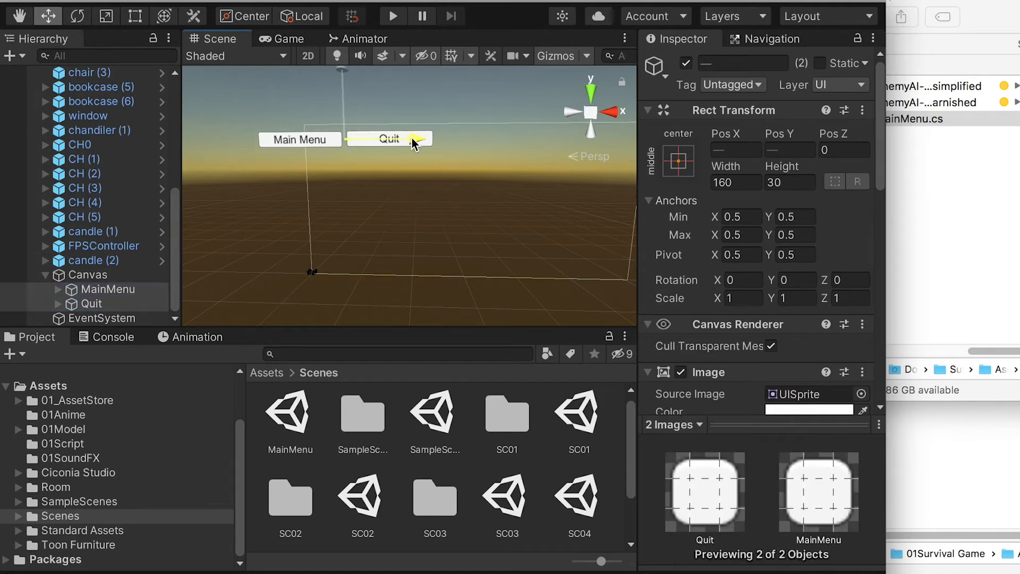
pyautogui.click(79, 279)
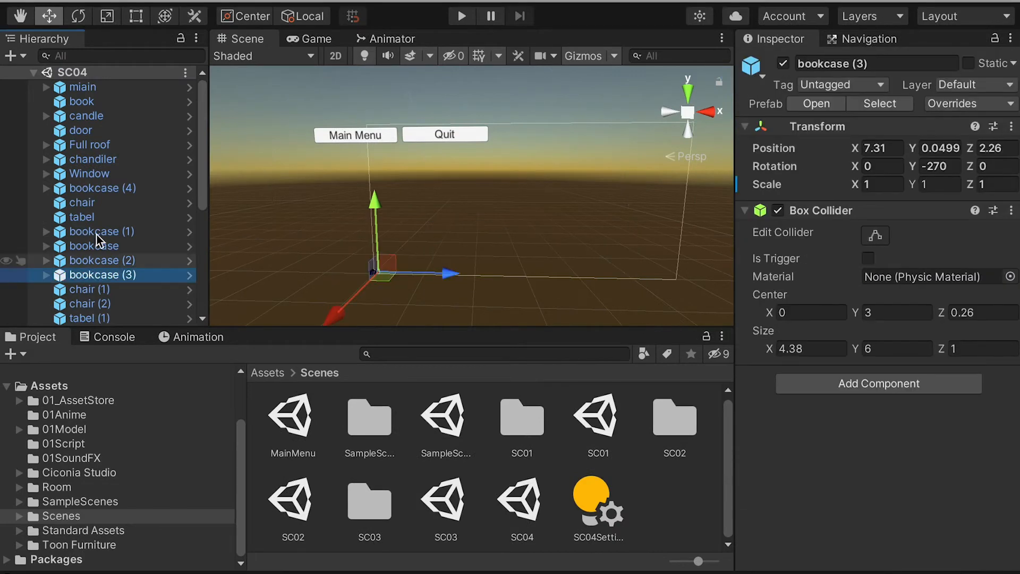
# Step: Create an empty game object in SC04 near the FPSController and name it UnlockCursor
pyautogui.scroll(-8, 107, 277)
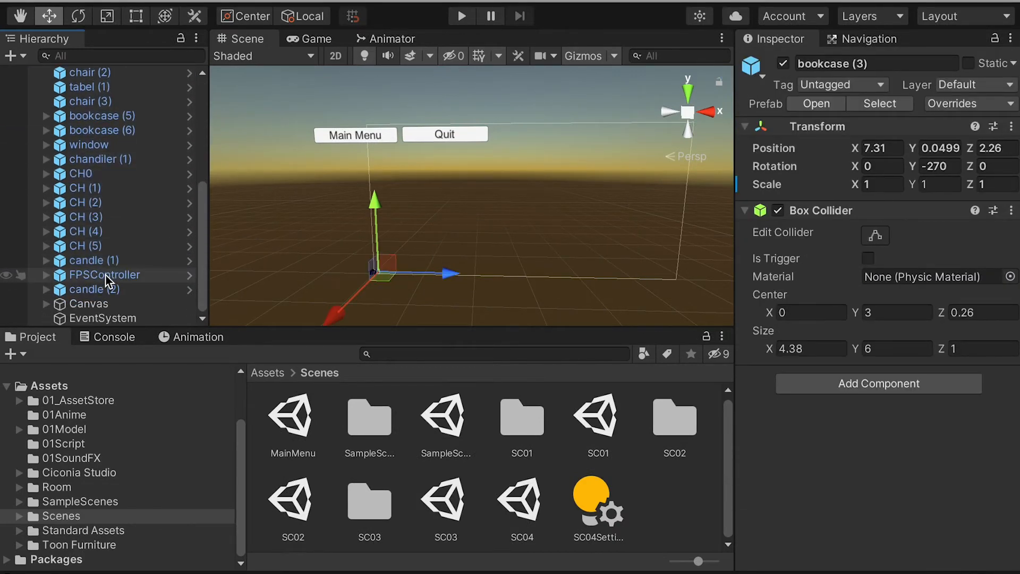
pyautogui.click(106, 276)
pyautogui.press('f')
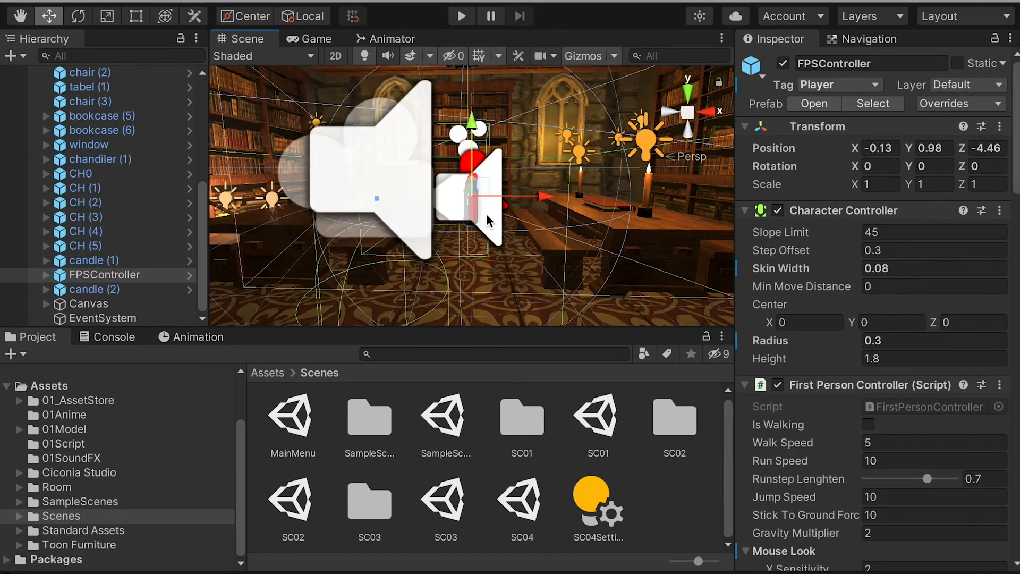
pyautogui.keyDown('alt'); pyautogui.moveTo(483, 220); pyautogui.dragTo(196, 35); pyautogui.keyUp('alt')
pyautogui.click(249, 0)
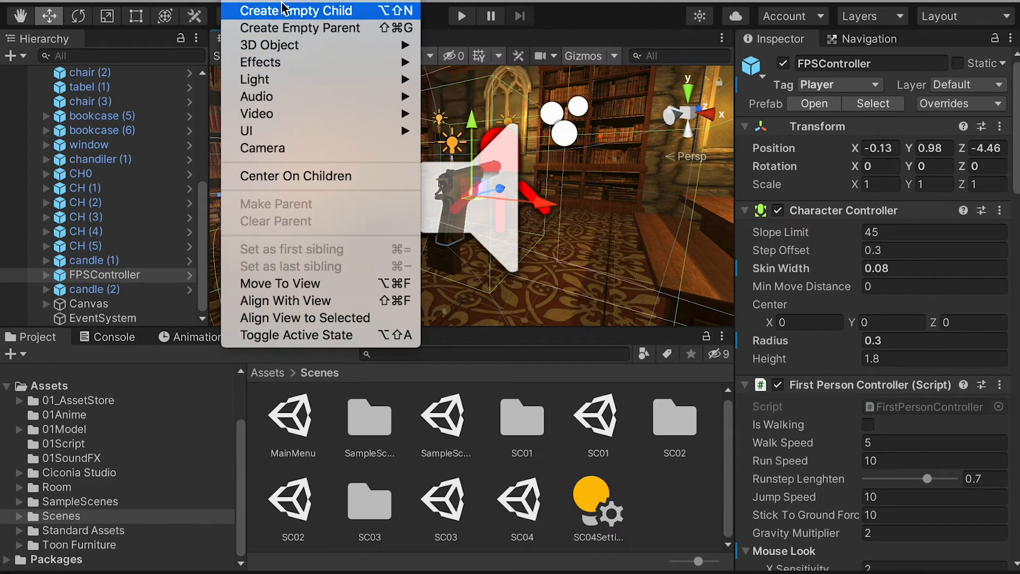
pyautogui.click(281, 1)
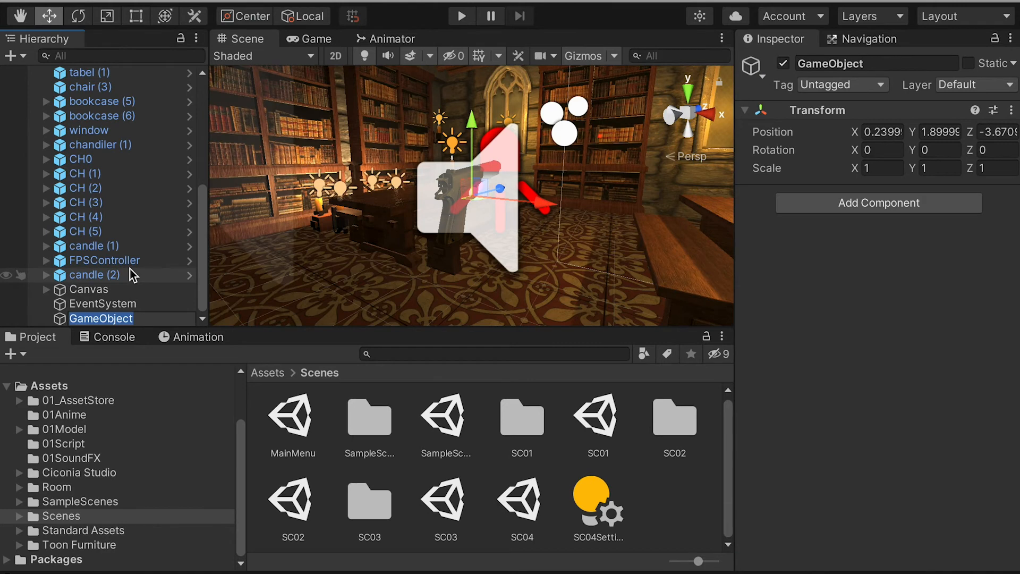
pyautogui.write('UnlockCursor')
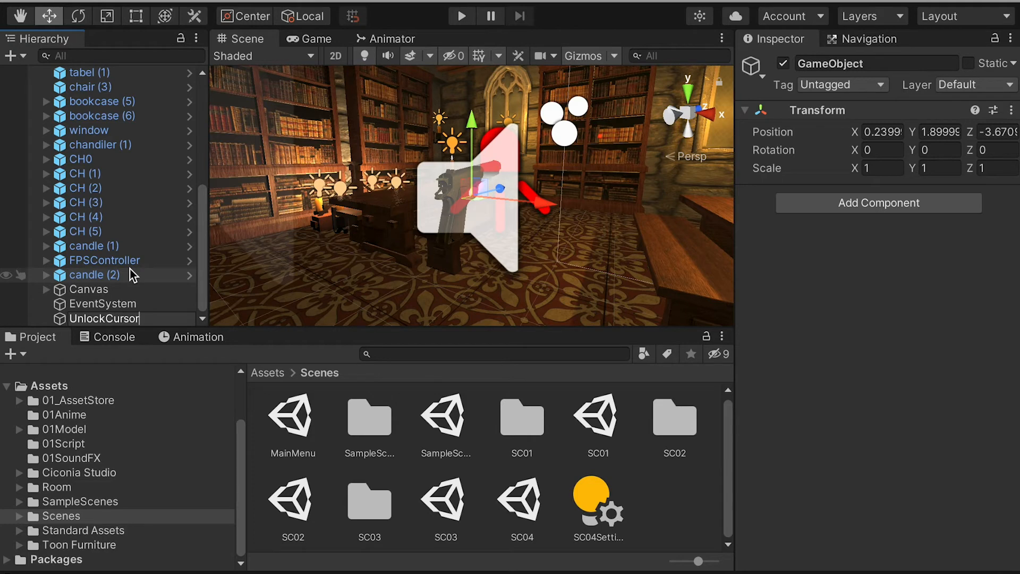
pyautogui.press('Return')
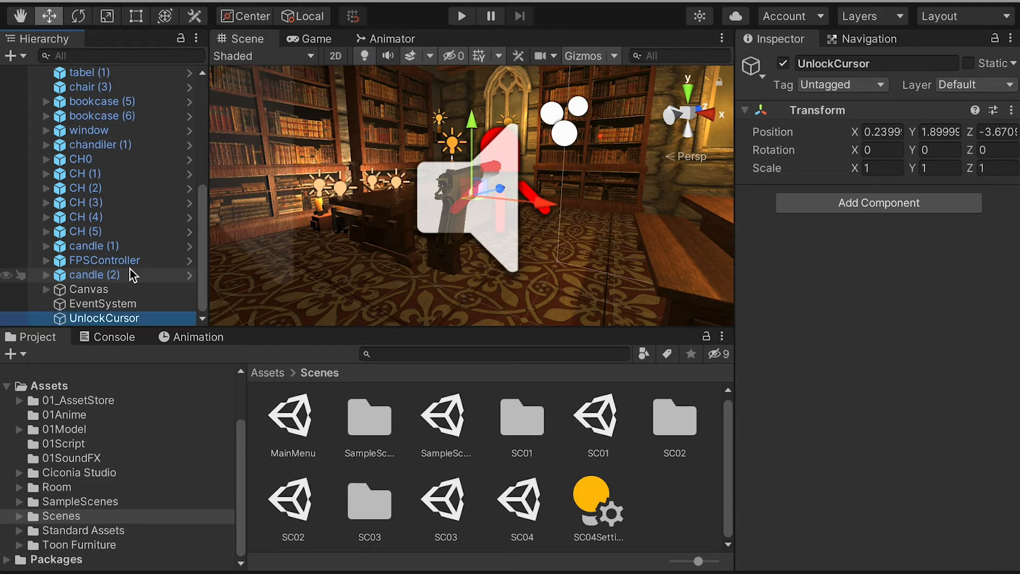
# Step: Examine the FPSController's Mouse Look settings, including the Lock Cursor option
pyautogui.click(100, 261)
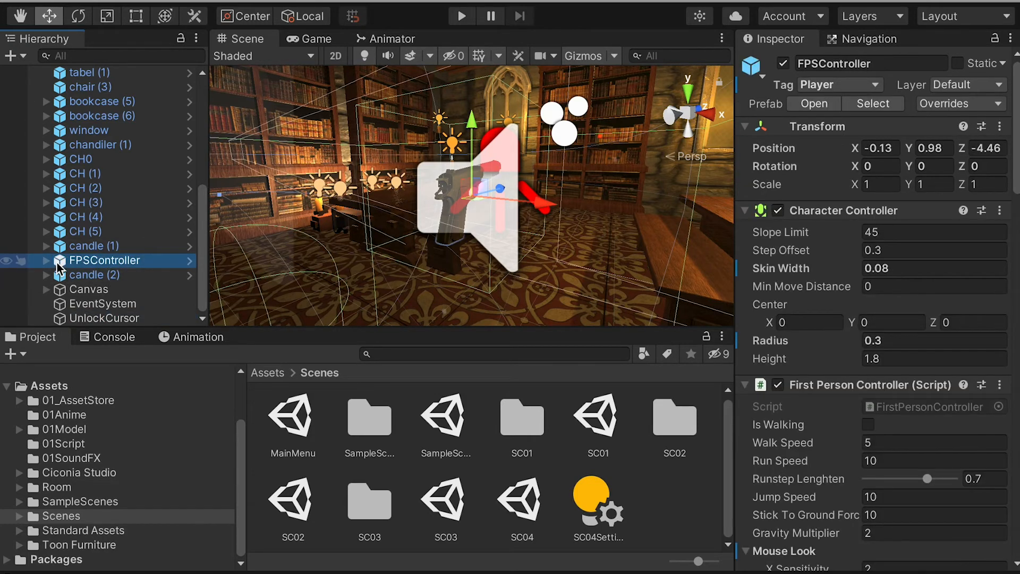
pyautogui.scroll(-5, 766, 350)
pyautogui.scroll(-4, 770, 336)
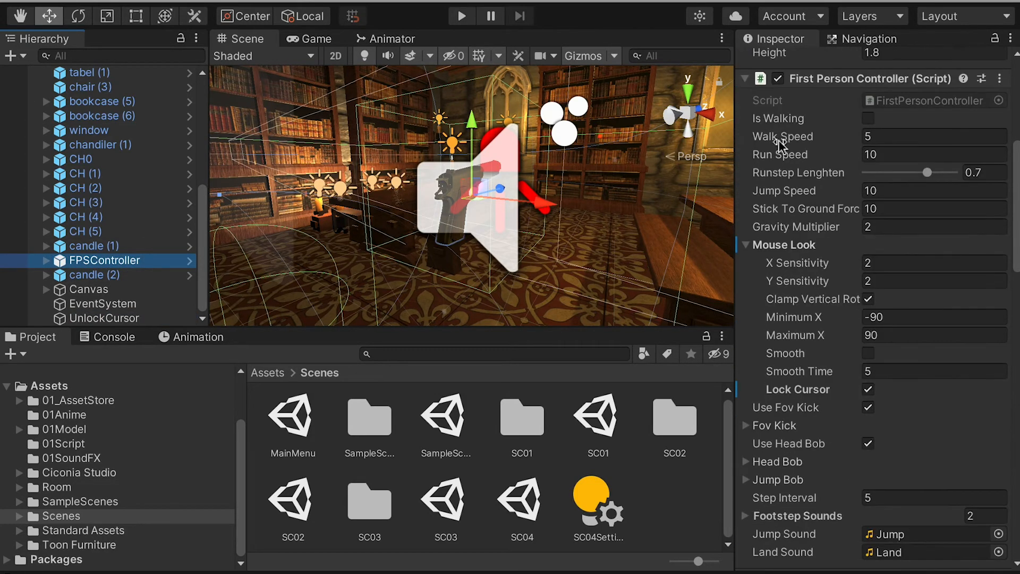
pyautogui.scroll(-4, 787, 273)
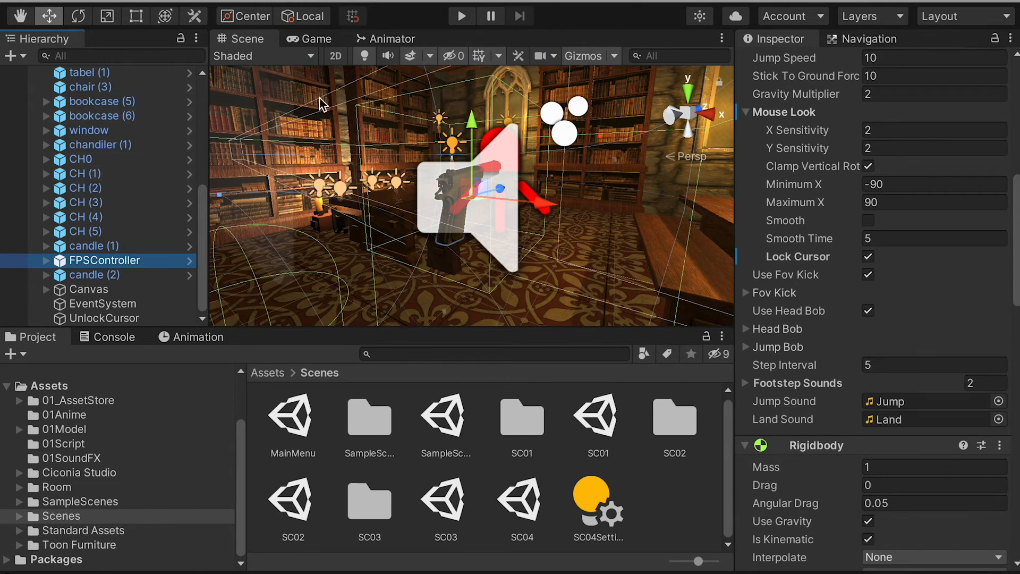
# Step: Import UnlockCursor.cs from the Script folder in Finder into the project's 01Script folder
pyautogui.click(112, 319)
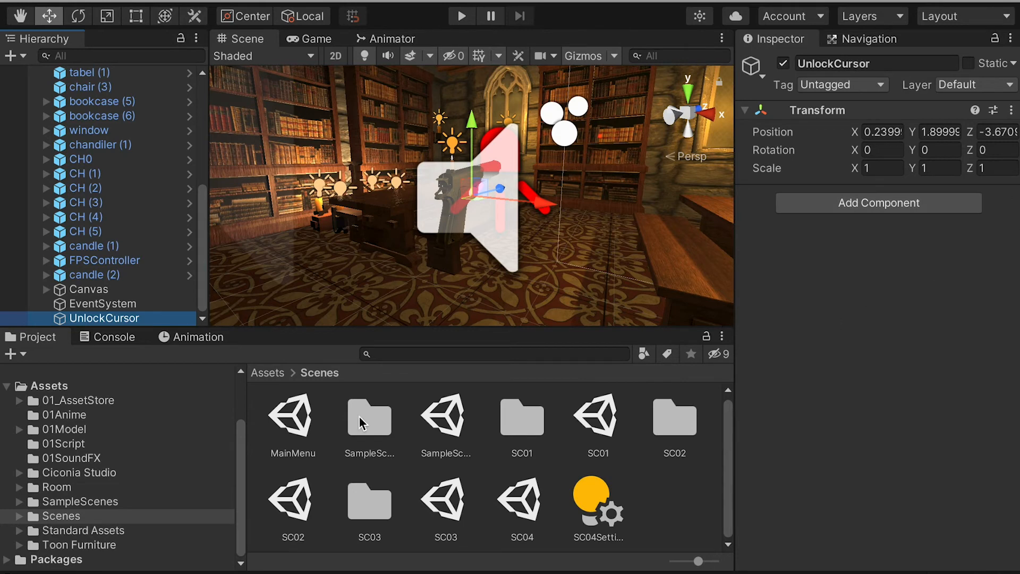
pyautogui.click(127, 443)
pyautogui.press('super+Tab')
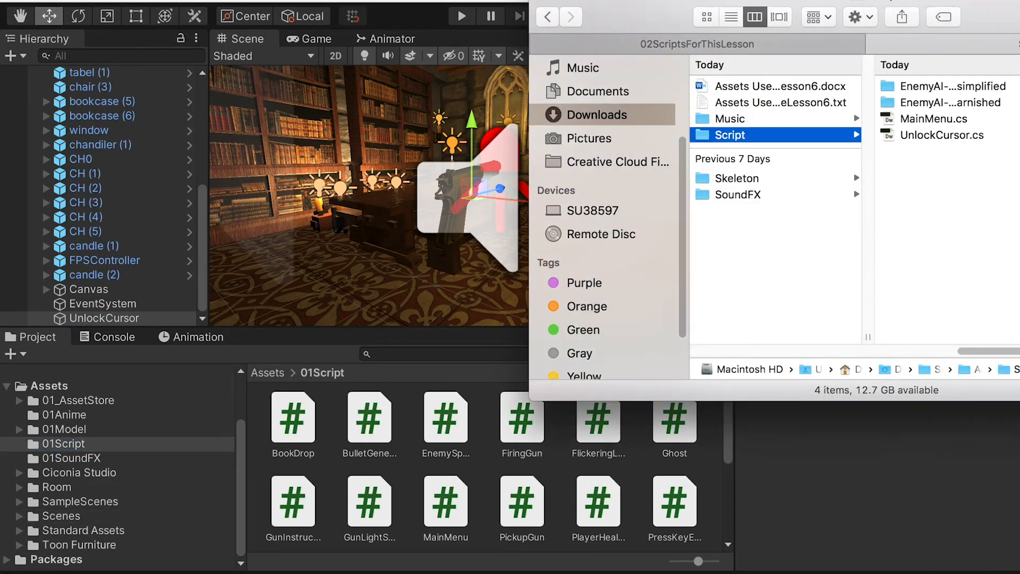
pyautogui.moveTo(938, 4); pyautogui.dragTo(886, 10)
pyautogui.moveTo(879, 142); pyautogui.dragTo(416, 471)
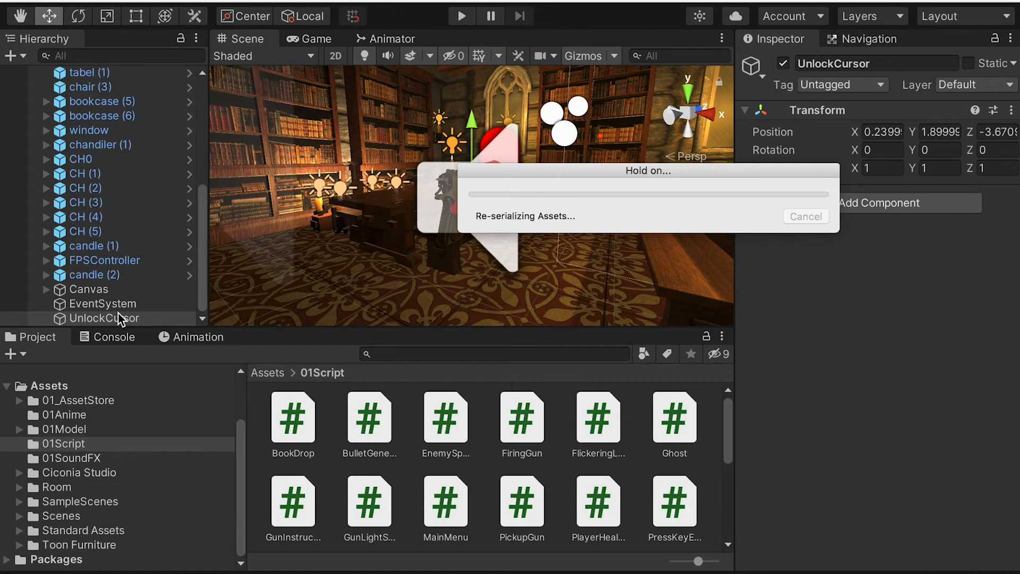
# Step: Add the Unlock Cursor script as a component to the UnlockCursor object
pyautogui.click(85, 305)
pyautogui.click(117, 319)
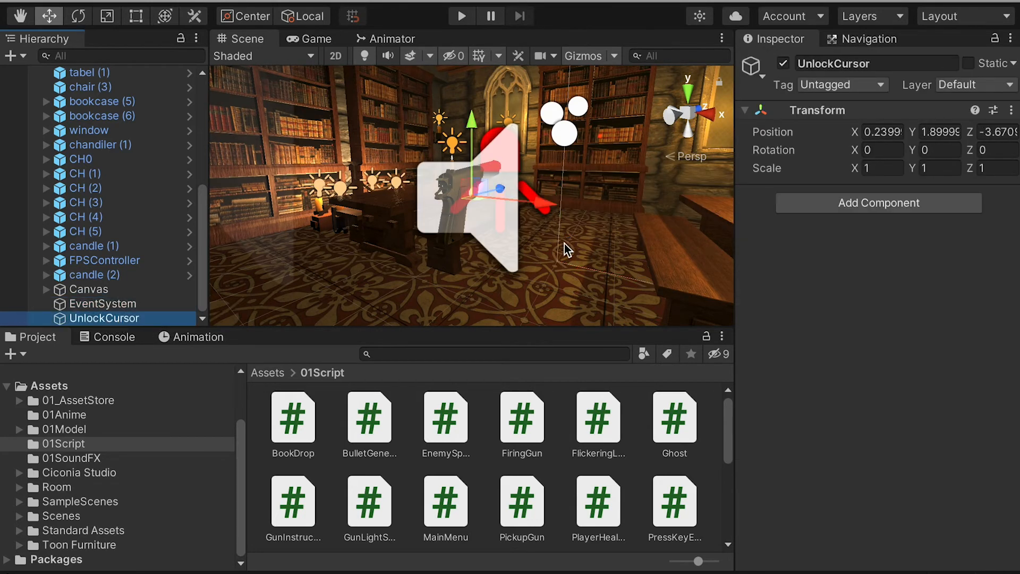
pyautogui.click(781, 203)
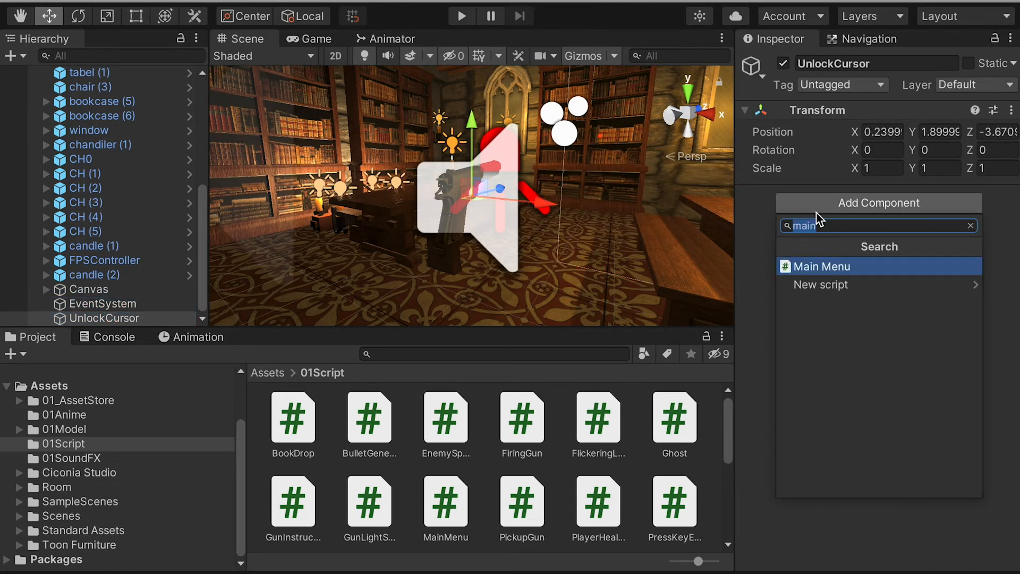
pyautogui.write('un')
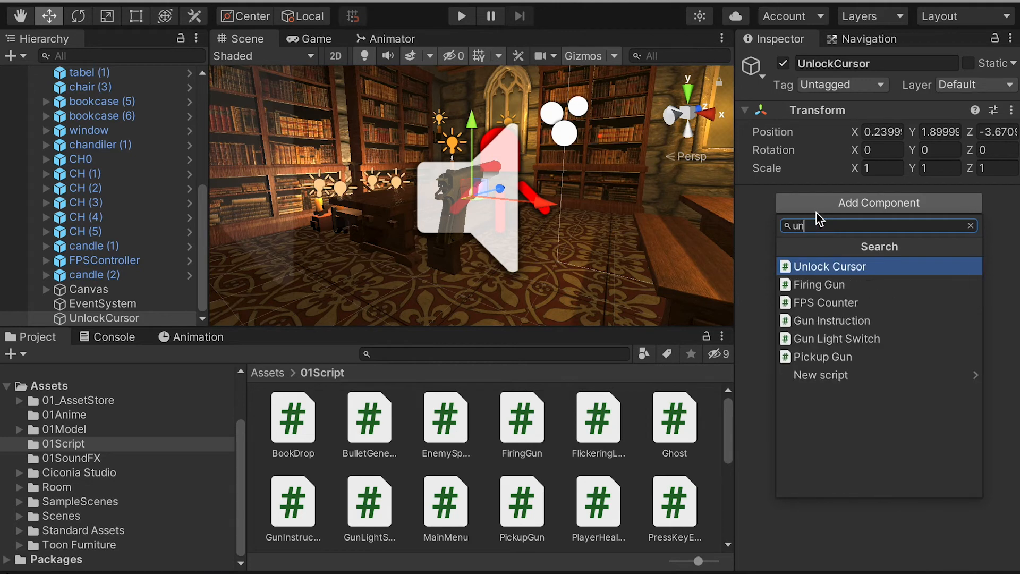
pyautogui.click(842, 267)
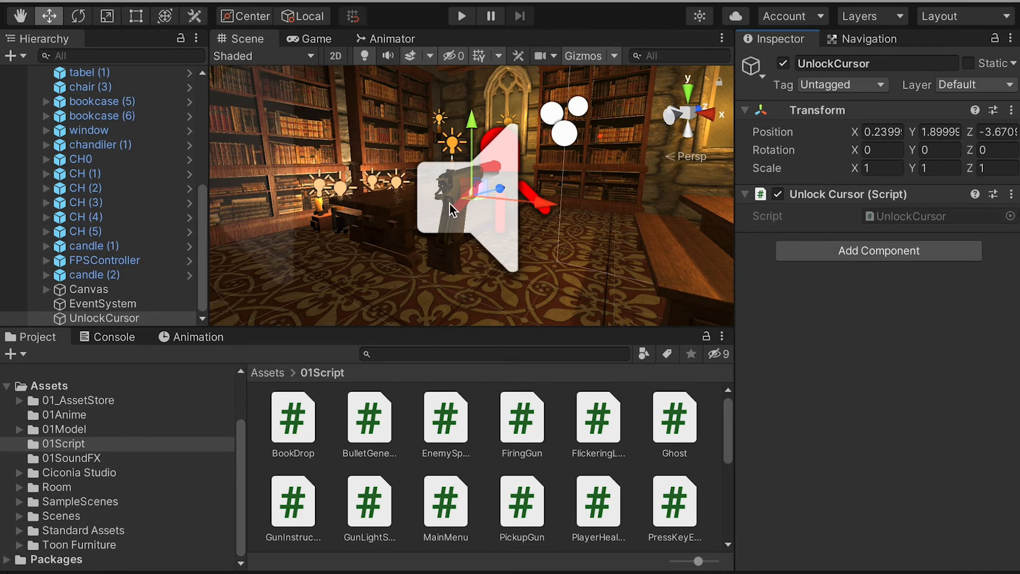
# Step: Turn off Lock Cursor in the FPSController's Mouse Look settings and save SC04
pyautogui.click(119, 262)
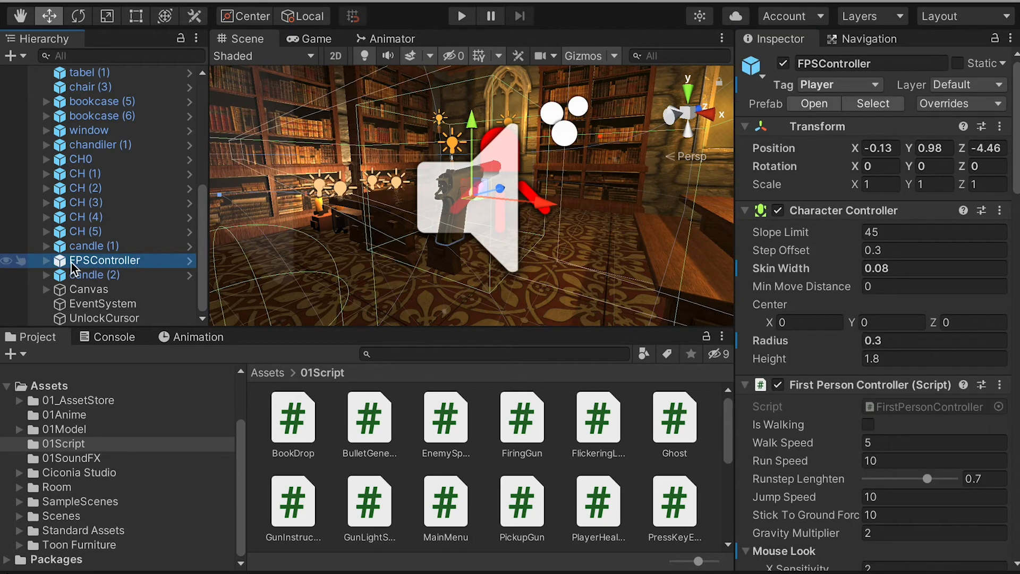
pyautogui.scroll(-10, 781, 255)
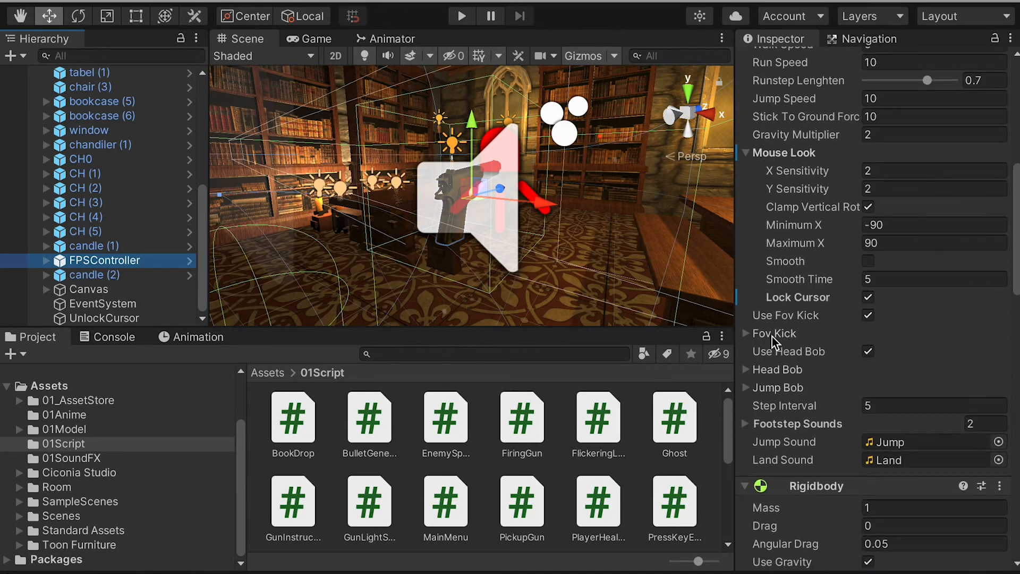
pyautogui.click(867, 299)
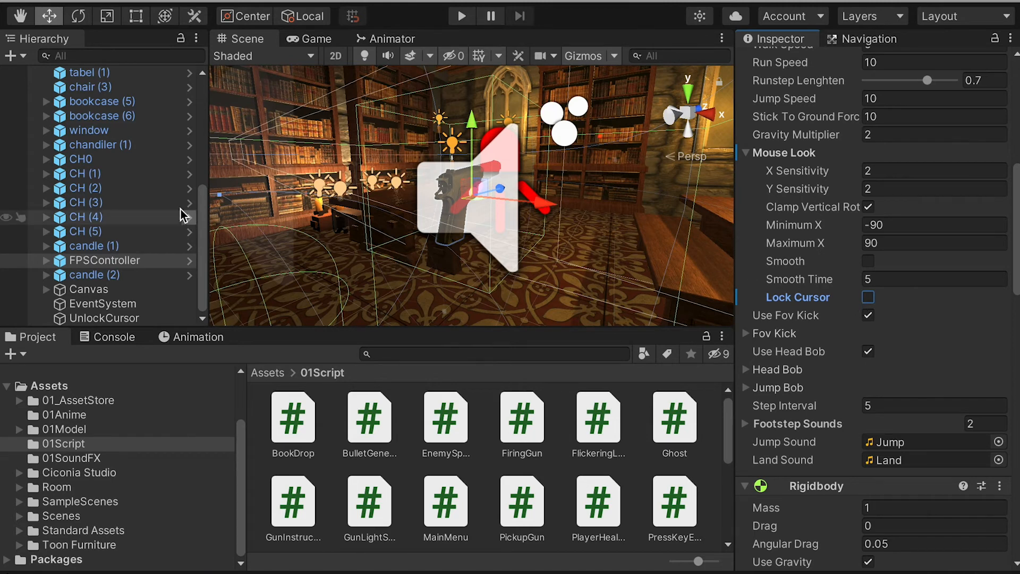
pyautogui.scroll(5, 131, 158)
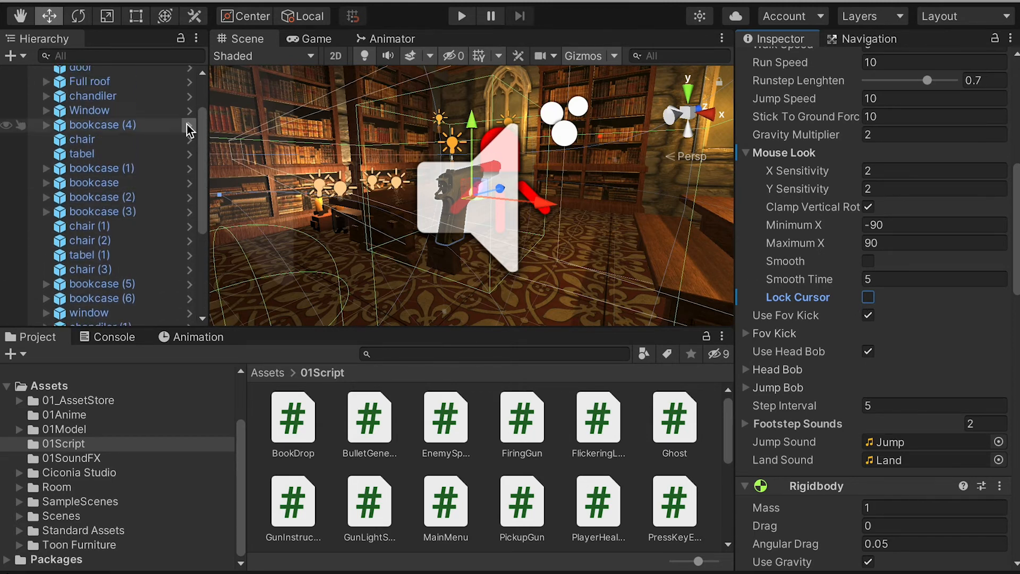
pyautogui.scroll(2, 189, 123)
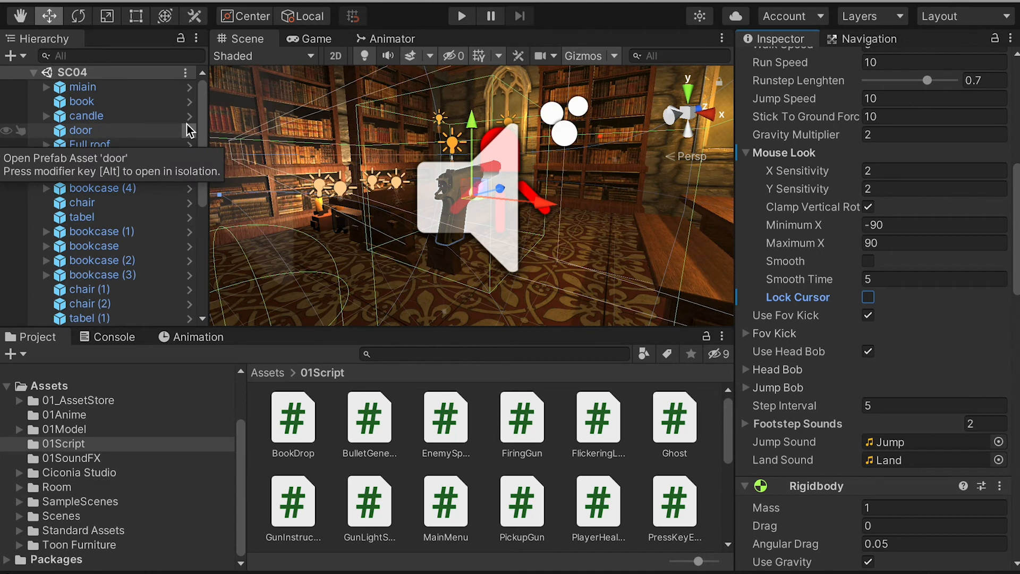
pyautogui.hotkey('ctrl', 's')
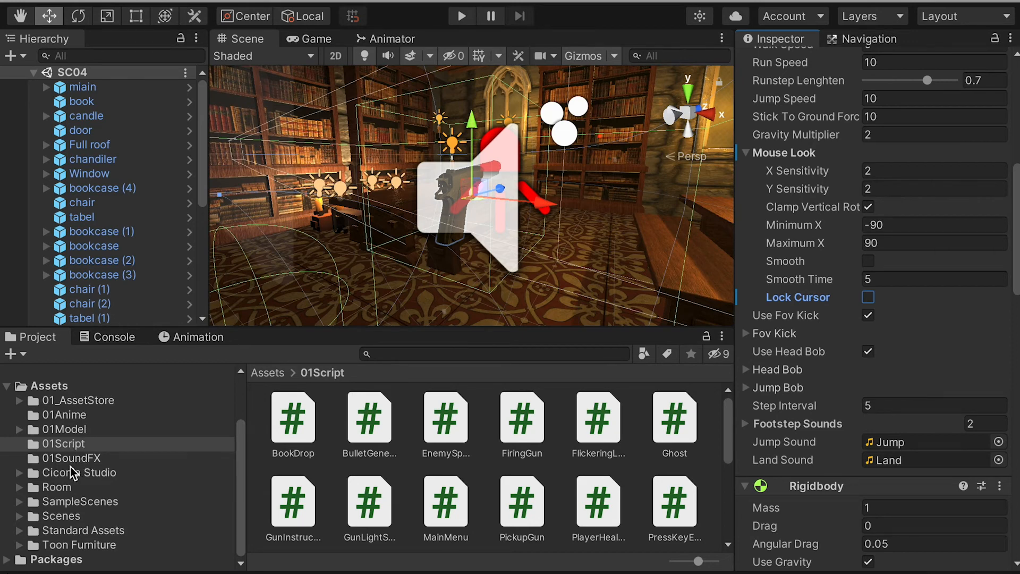
# Step: Open the MainMenu scene and create an empty game object named BG Music in it
pyautogui.click(69, 514)
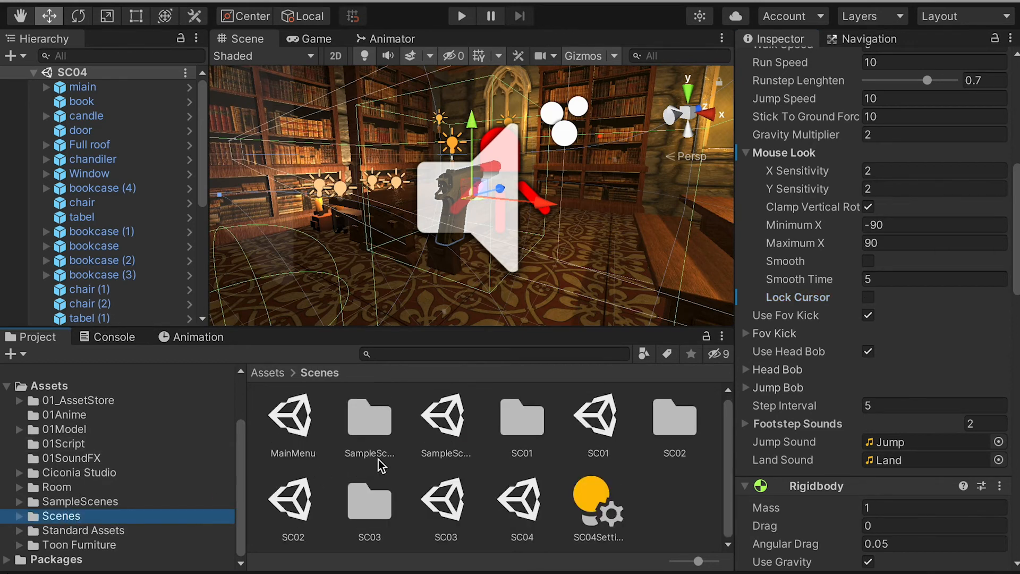
pyautogui.doubleClick(305, 425)
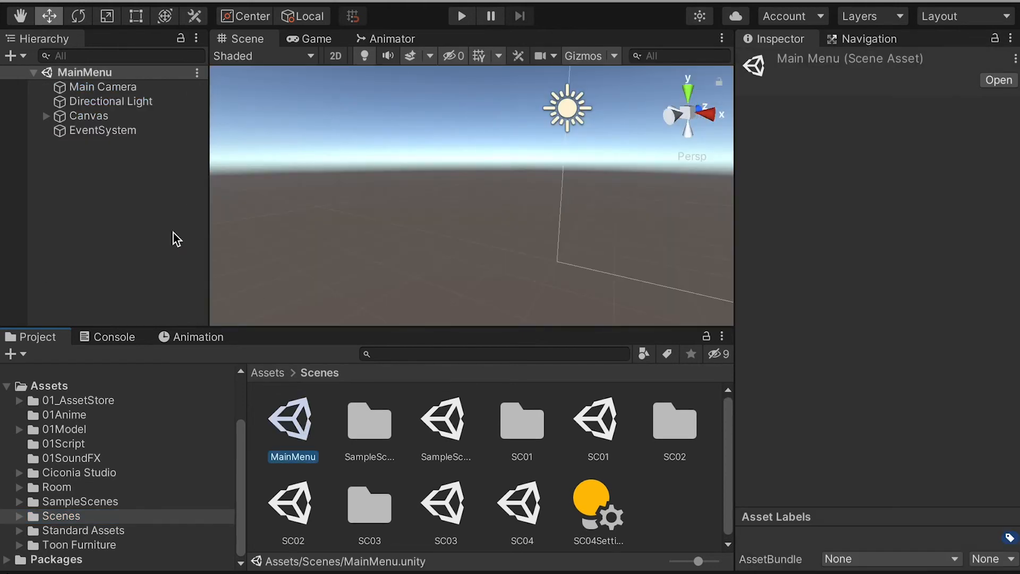
pyautogui.scroll(-4, 484, 180)
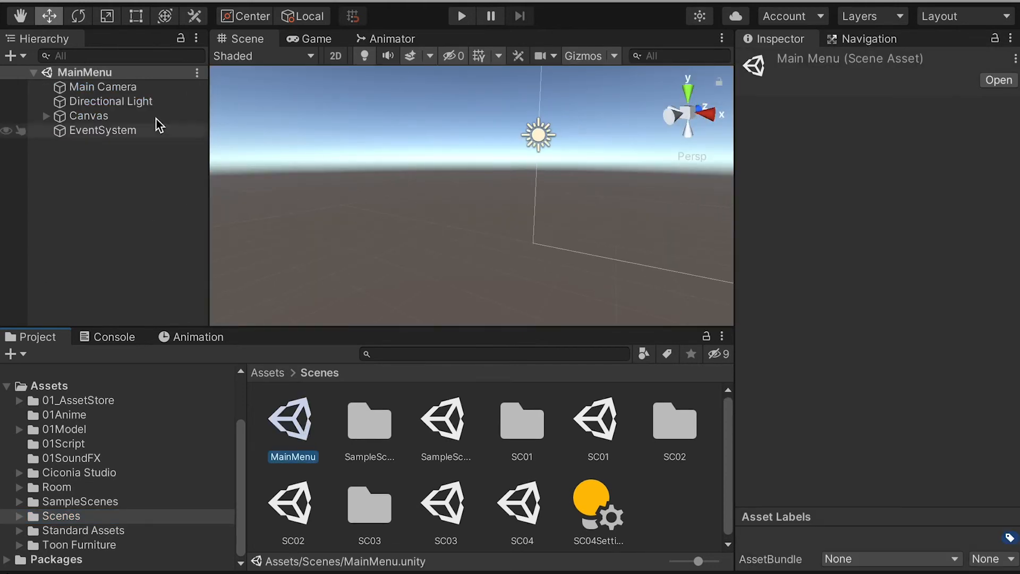
pyautogui.click(239, 0)
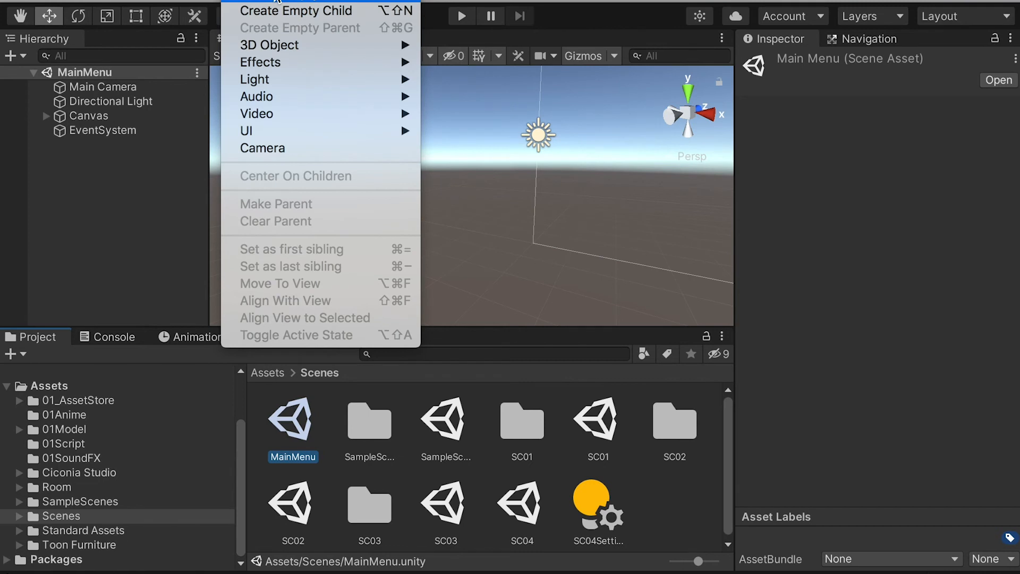
pyautogui.click(276, 2)
pyautogui.write('BG Mu')
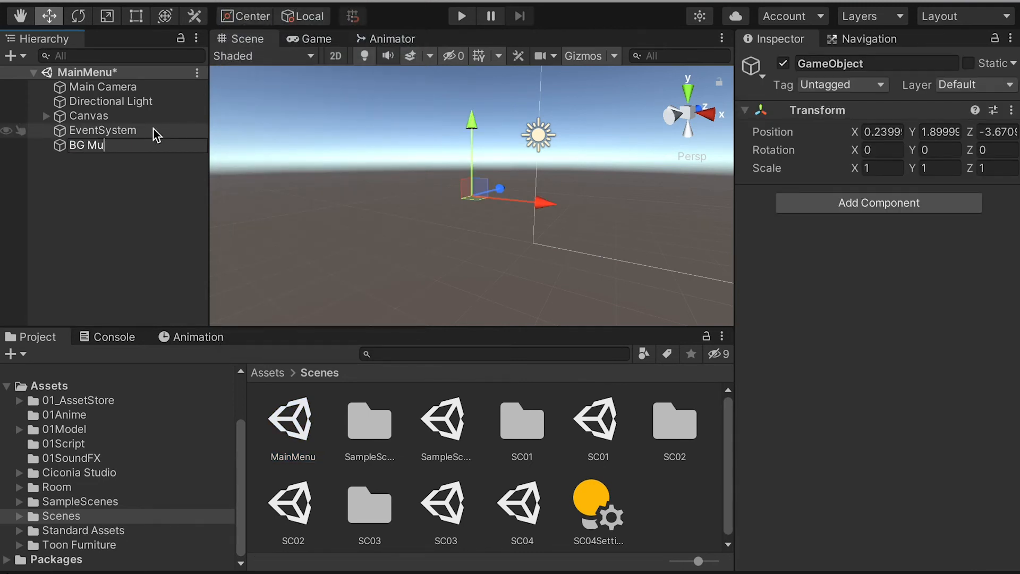
pyautogui.write('sic')
pyautogui.press('Return')
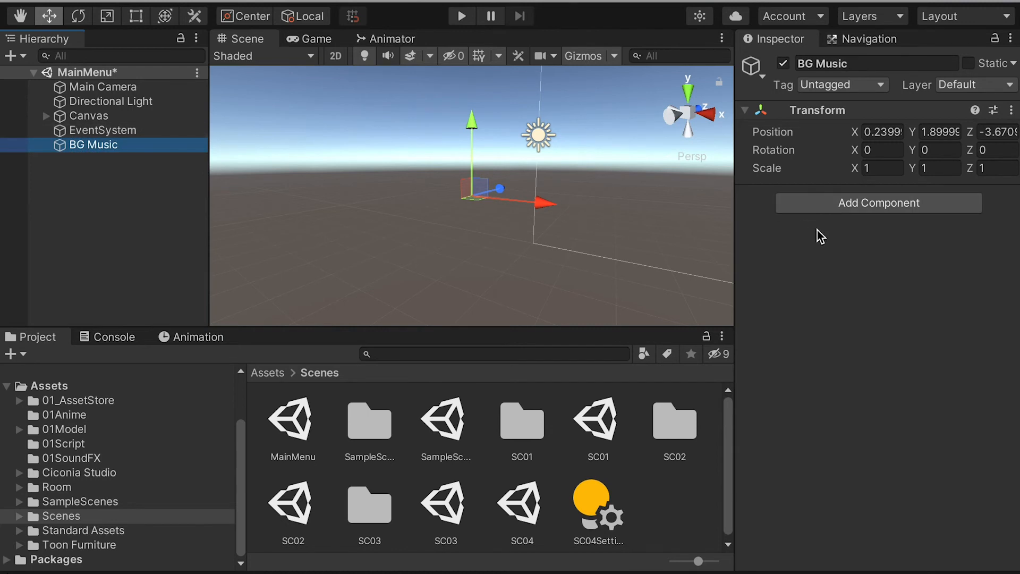
# Step: Add an Audio Source component to the BG Music object
pyautogui.click(835, 204)
pyautogui.write('audio')
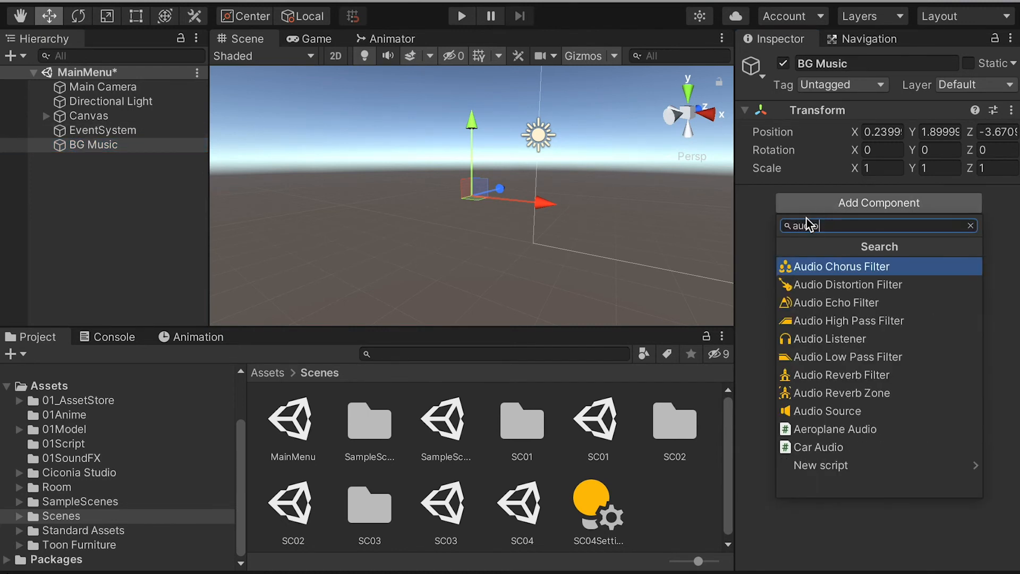
pyautogui.click(844, 411)
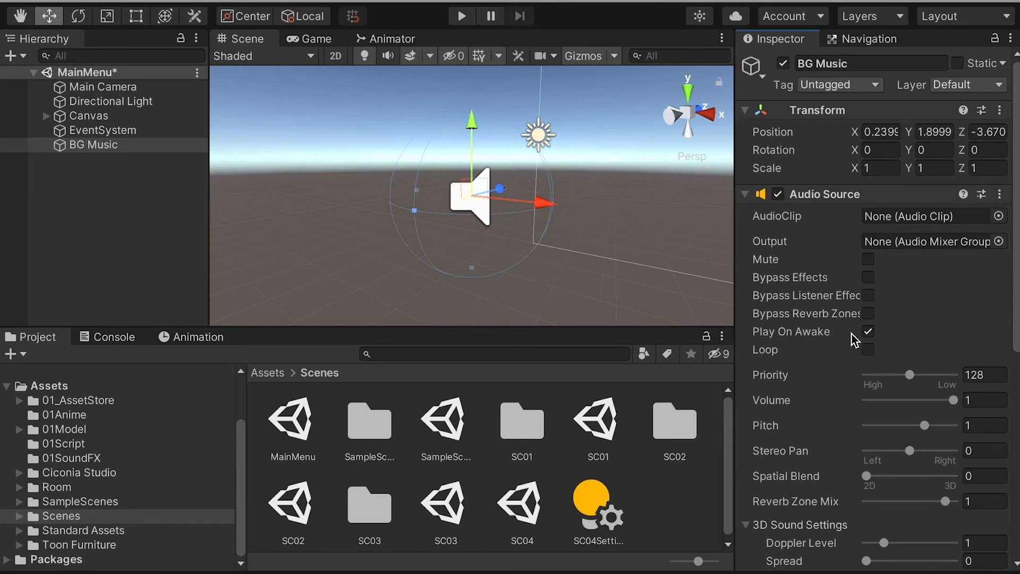
# Step: Set the BG Music Audio Source volume to 0.5 and briefly run the MainMenu scene
pyautogui.scroll(-1, 865, 332)
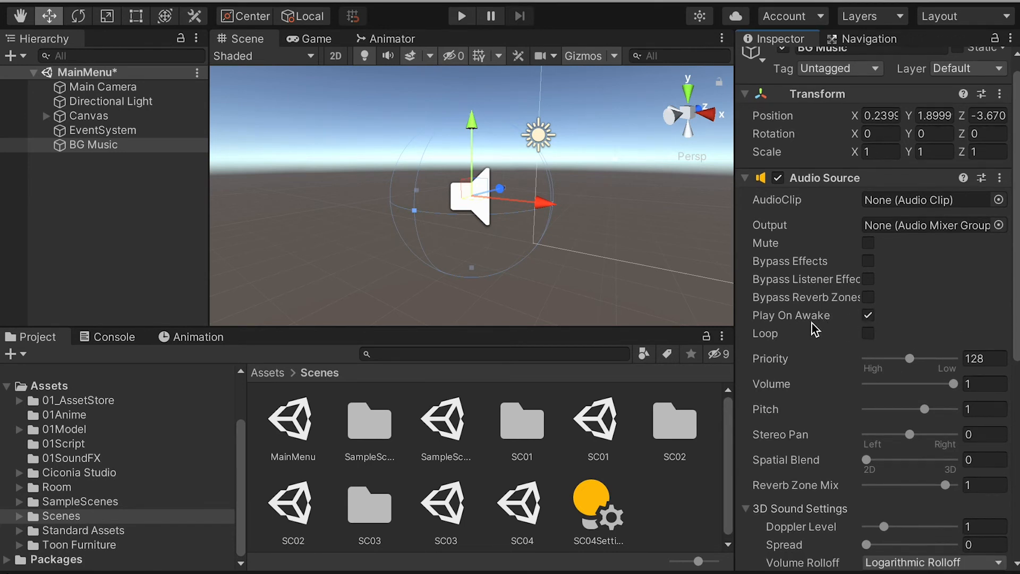
pyautogui.scroll(-5, 812, 329)
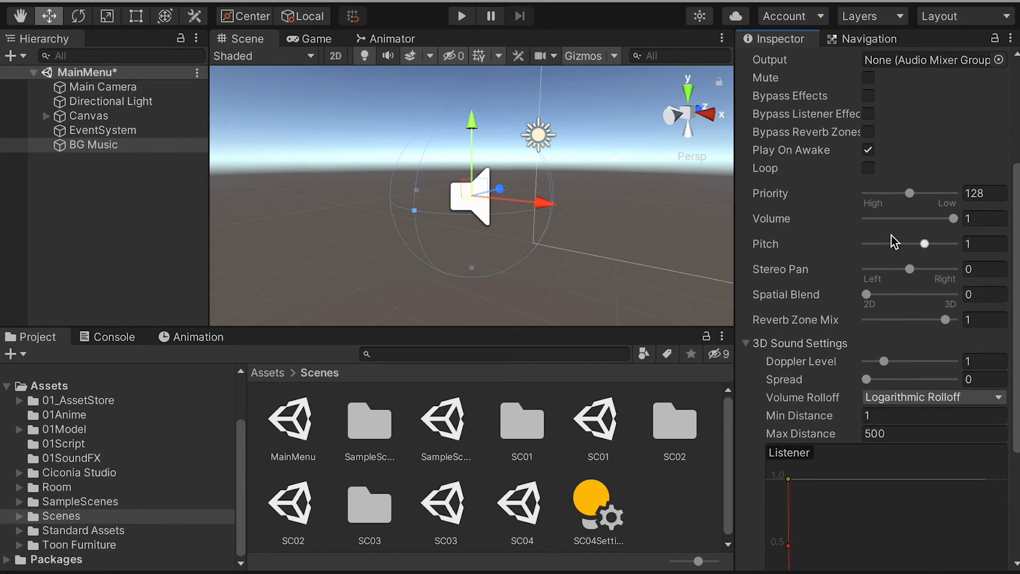
pyautogui.moveTo(947, 218); pyautogui.dragTo(930, 218)
pyautogui.write('4')
pyautogui.press('BackSpace')
pyautogui.write('5')
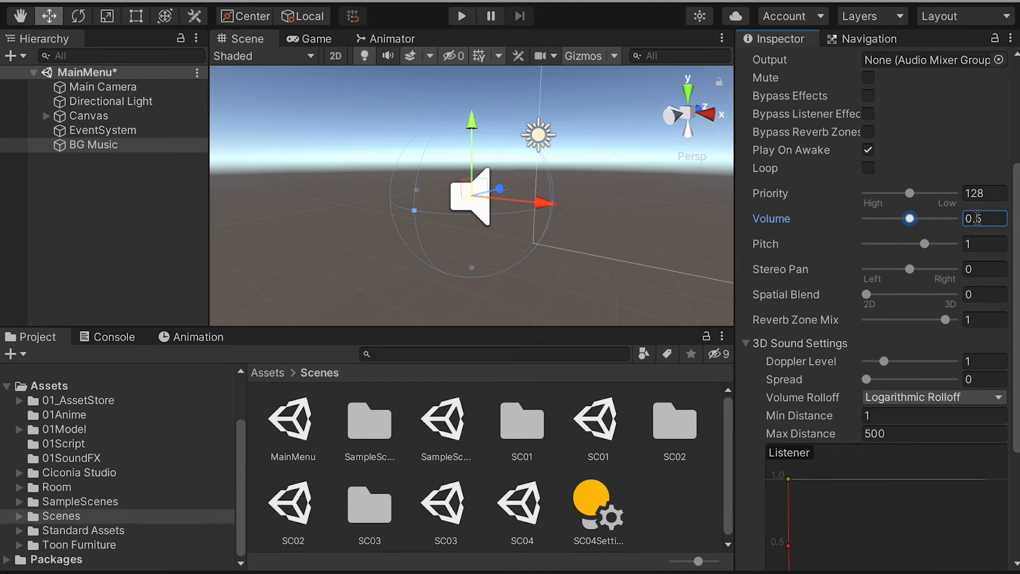
pyautogui.click(128, 145)
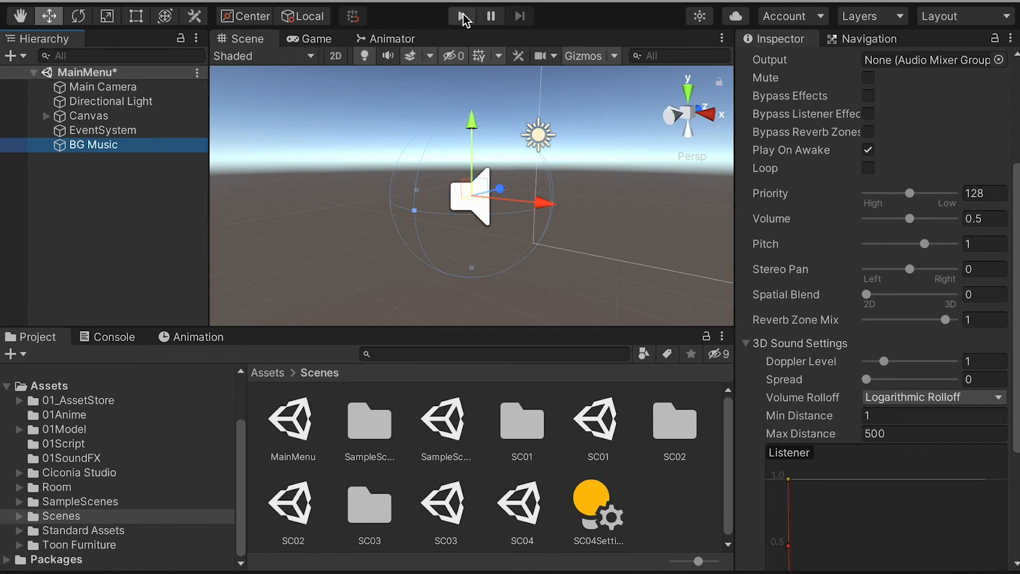
pyautogui.click(462, 18)
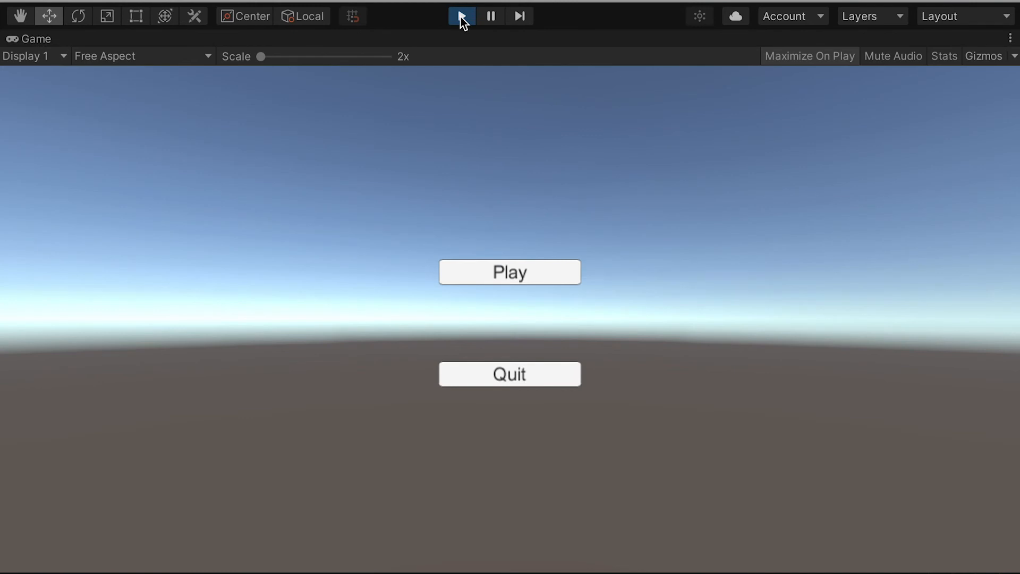
pyautogui.click(461, 17)
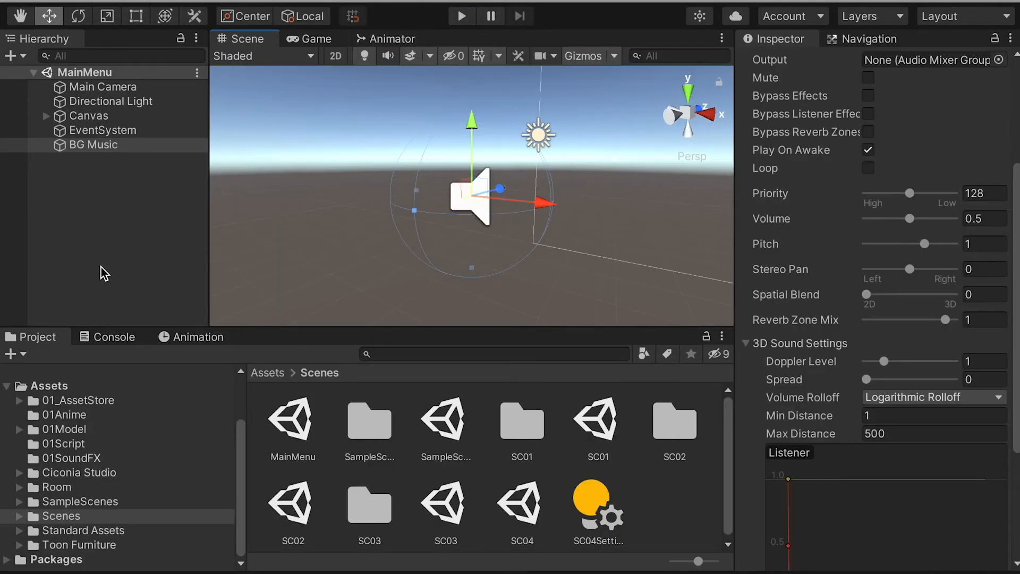
# Step: Import the BG Music audio file from the Music folder in Finder into the project's 01SoundFX folder
pyautogui.click(88, 457)
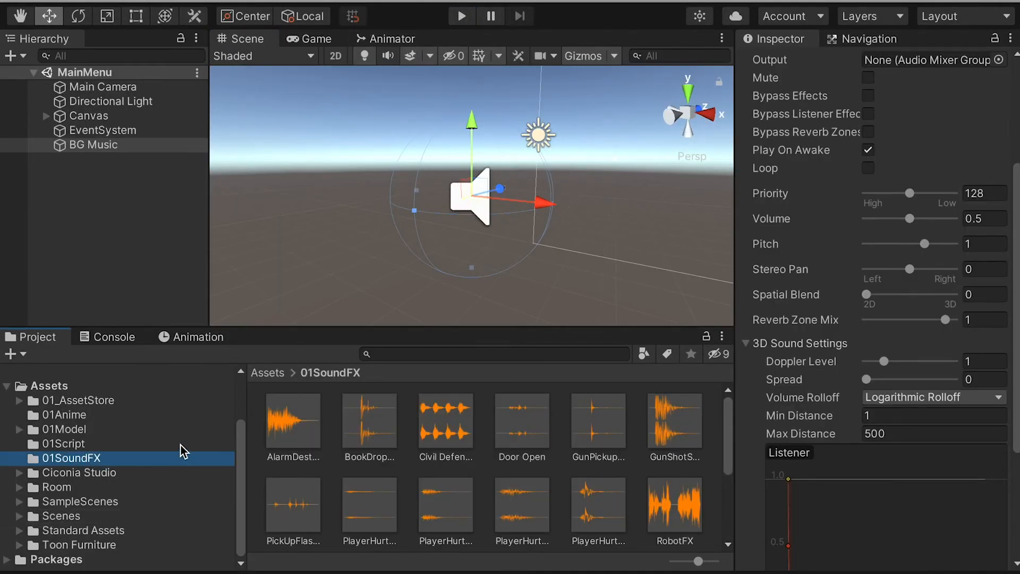
pyautogui.press('super+Tab')
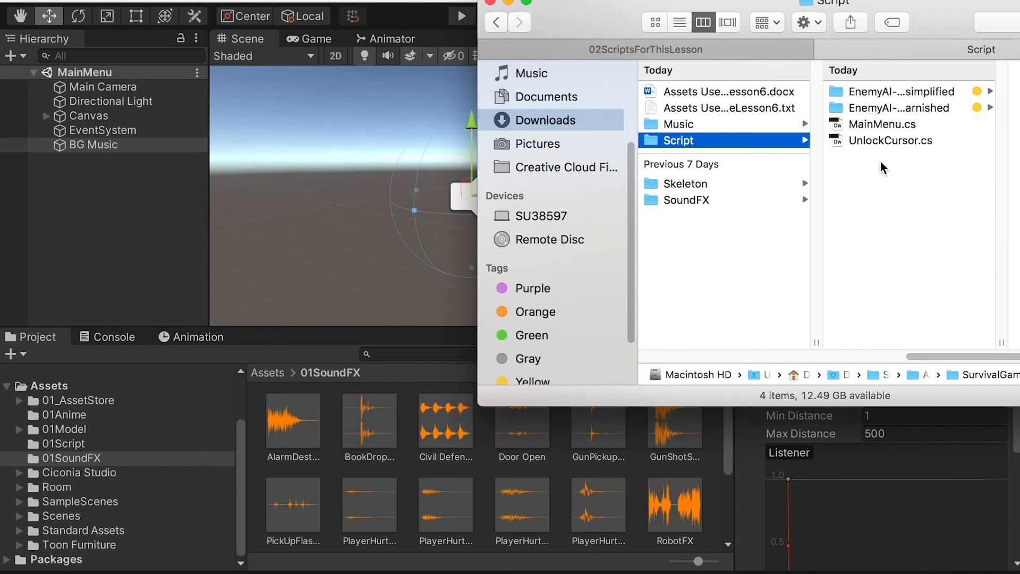
pyautogui.click(712, 126)
pyautogui.moveTo(862, 96); pyautogui.dragTo(336, 457)
# Step: Assign the BG Music clip to the Audio Source's AudioClip and test it in Play mode
pyautogui.scroll(3, 802, 233)
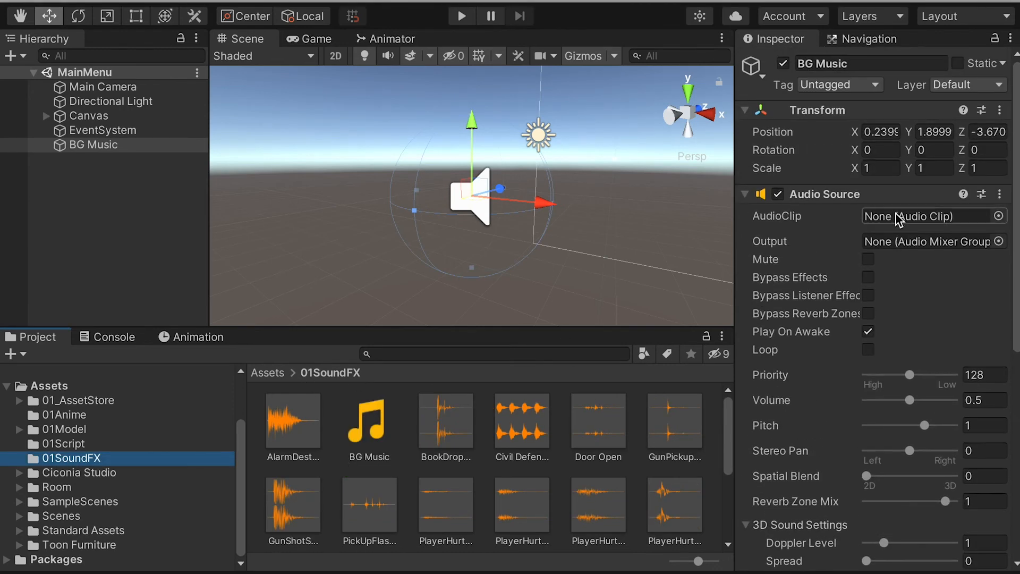
pyautogui.moveTo(378, 438); pyautogui.dragTo(894, 226)
pyautogui.click(460, 19)
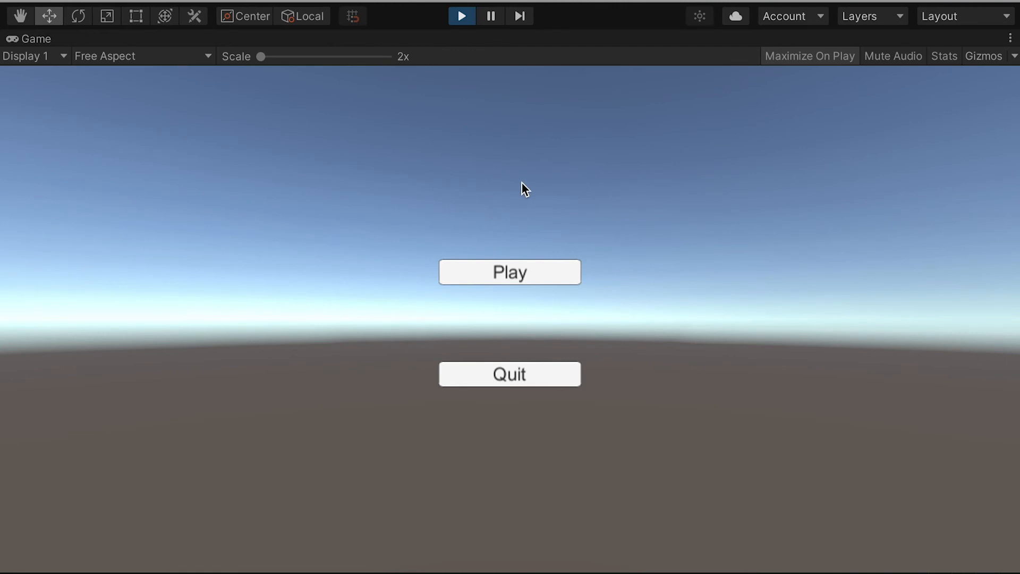
pyautogui.click(465, 19)
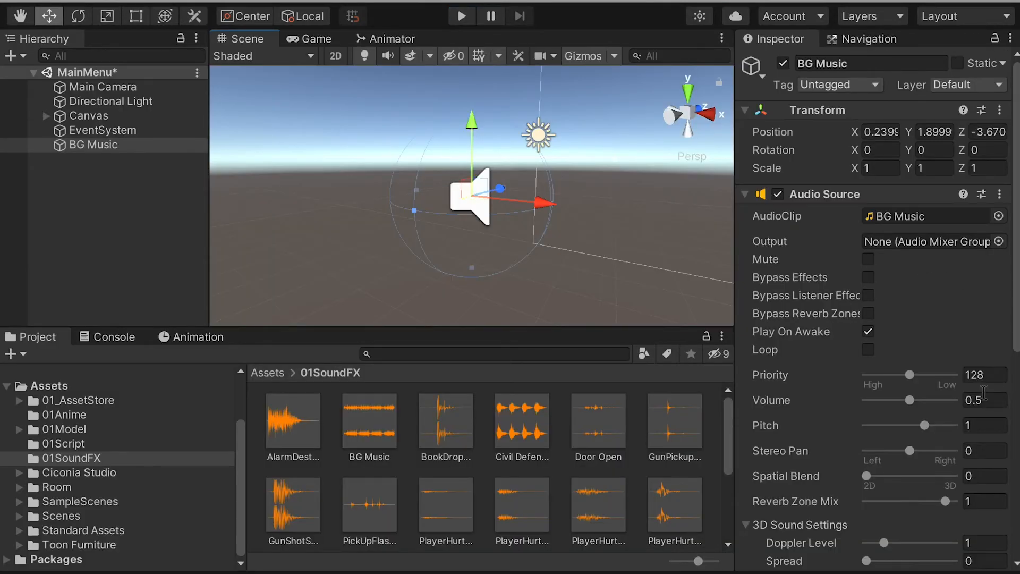
# Step: Set the BG Music Audio Source volume to 0.2 and test the scene in Play mode
pyautogui.click(978, 401)
pyautogui.write('0.2')
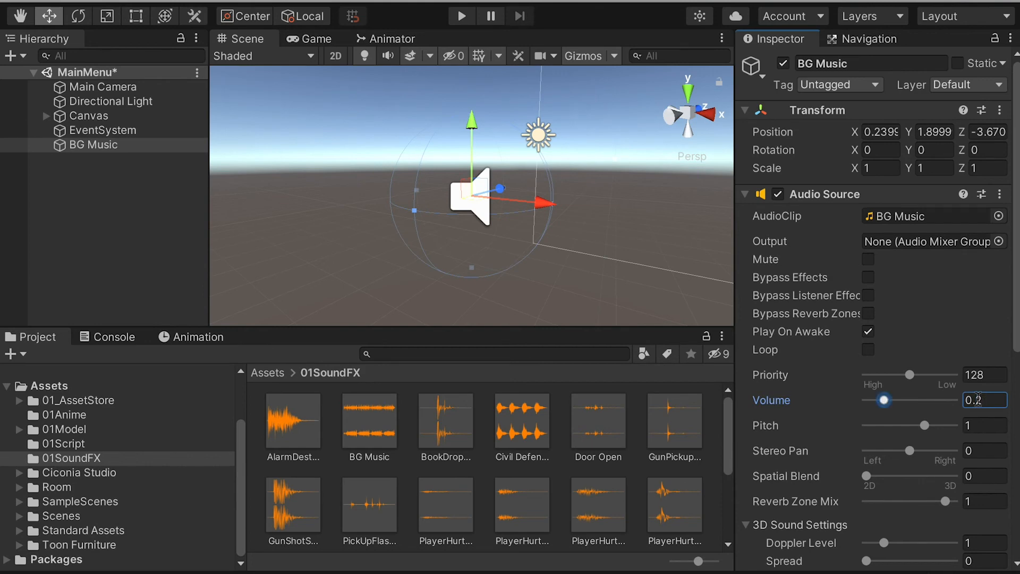
pyautogui.click(464, 17)
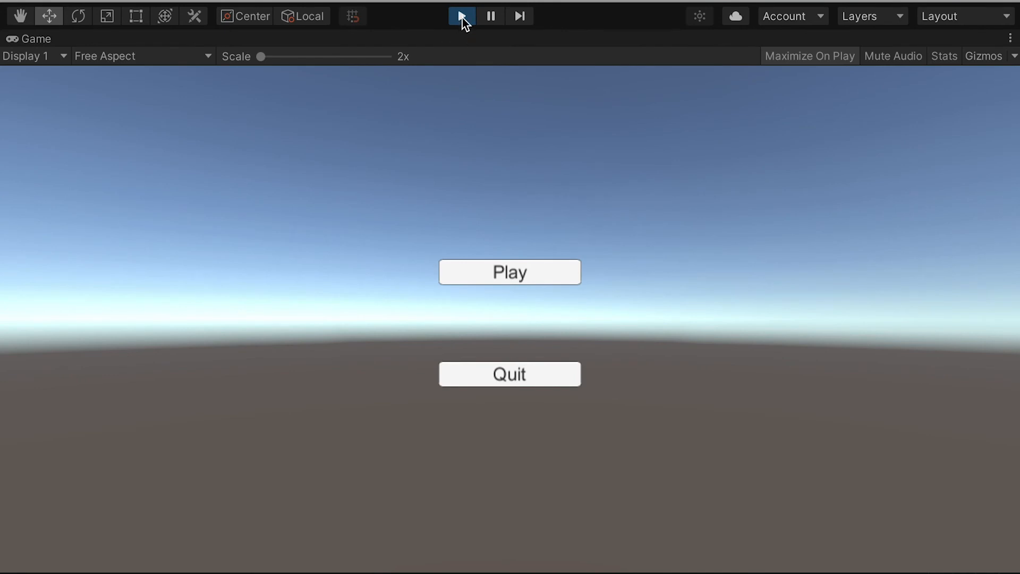
pyautogui.click(463, 18)
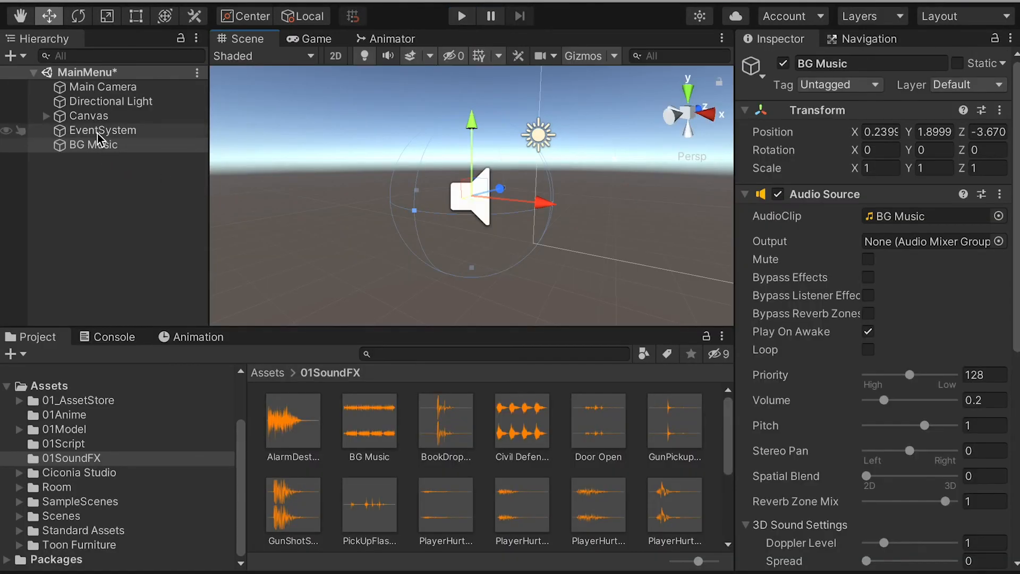
# Step: Save MainMenu and copy its BG Music object into the SC01 scene
pyautogui.click(103, 145)
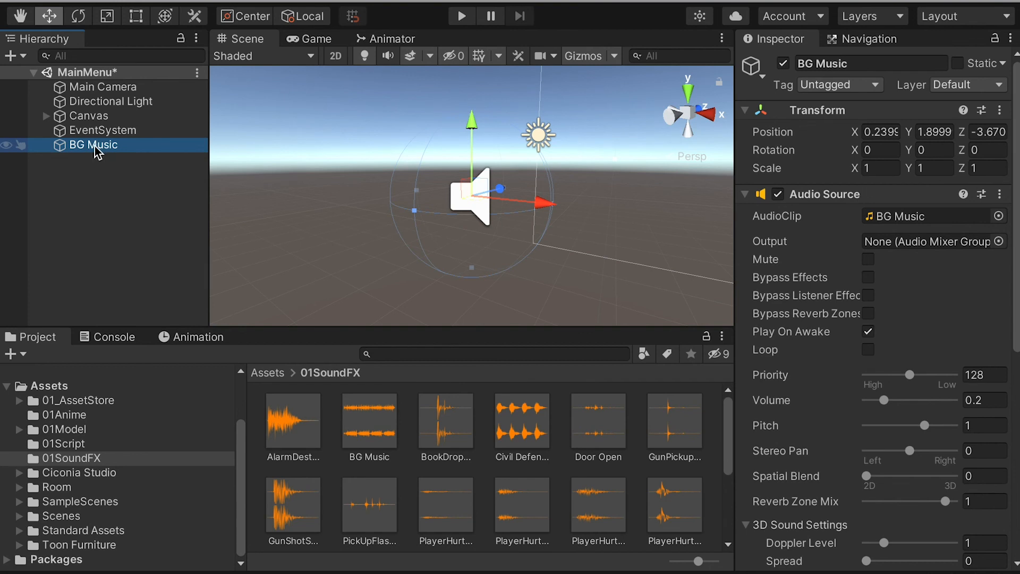
pyautogui.hotkey('ctrl', 's')
pyautogui.click(62, 515)
pyautogui.doubleClick(595, 420)
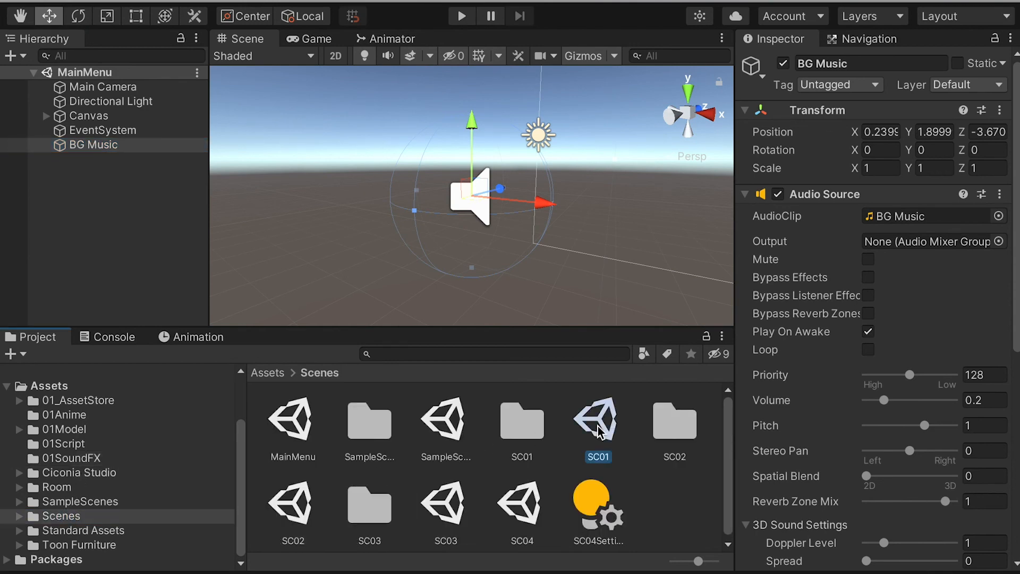
pyautogui.click(93, 307)
pyautogui.press('super+v')
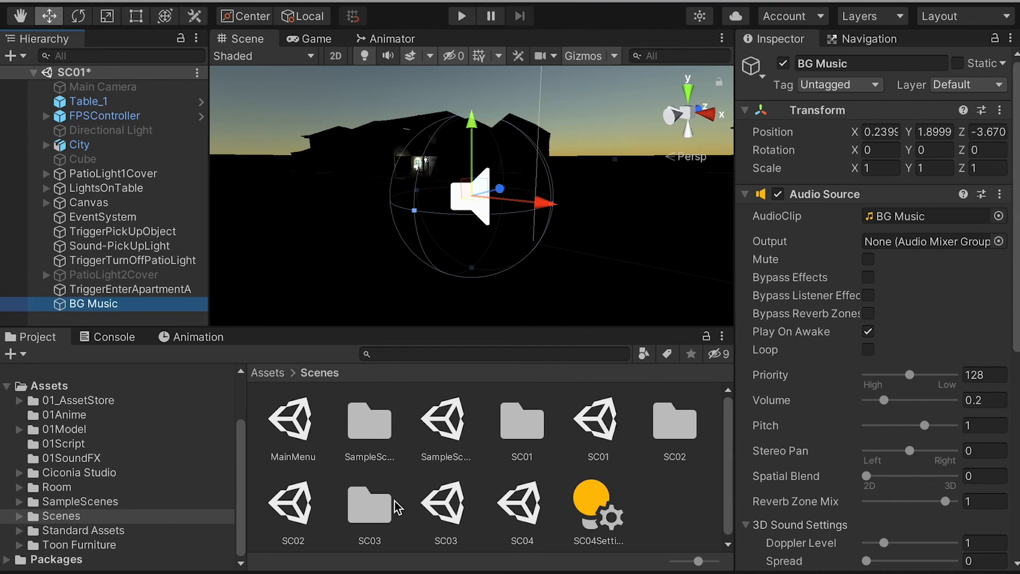
# Step: Save SC01 and paste the BG Music object into the SC02 scene after TriggerGhostActive
pyautogui.doubleClick(295, 505)
pyautogui.click(813, 272)
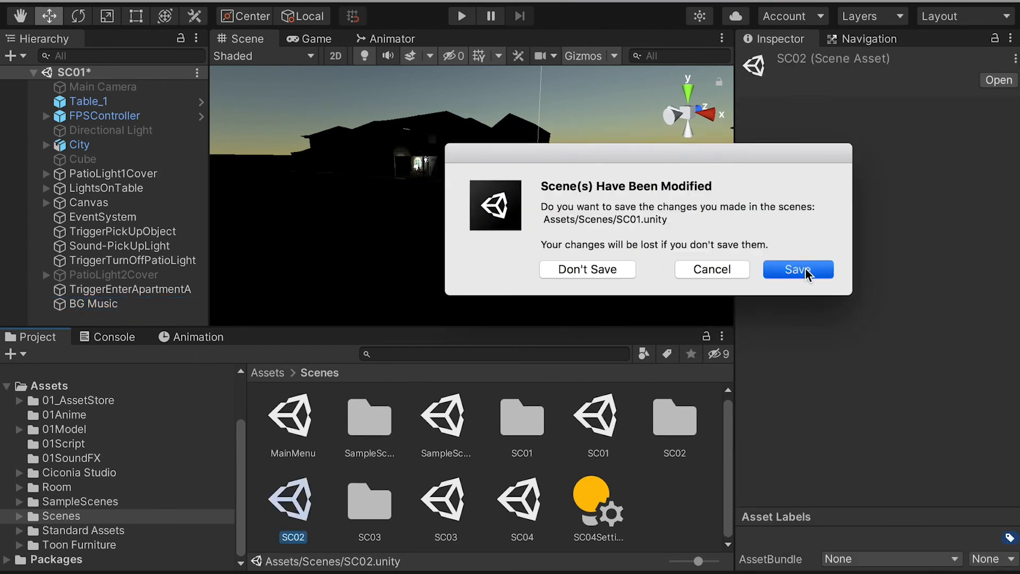
pyautogui.scroll(-2, 118, 319)
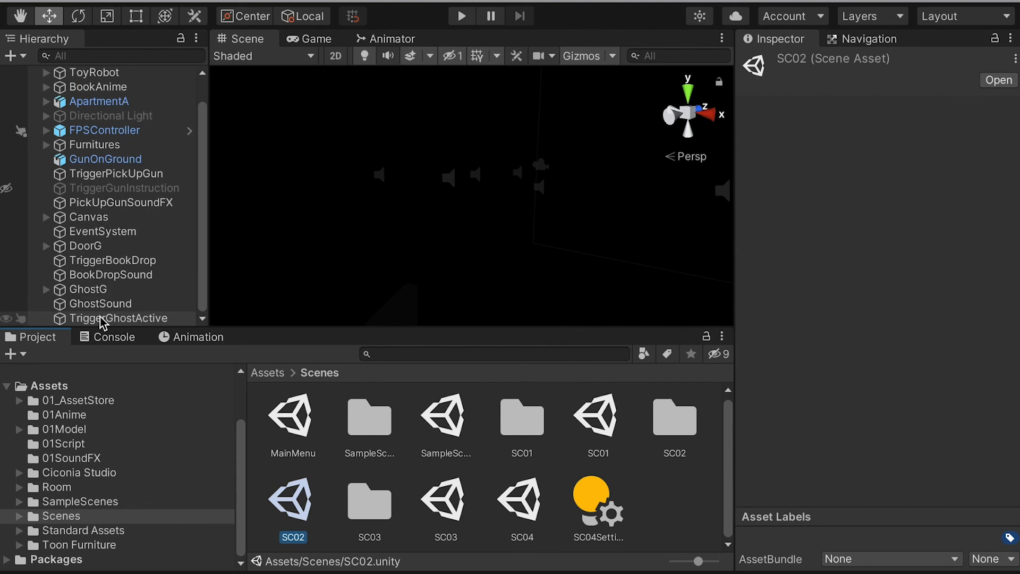
pyautogui.click(157, 318)
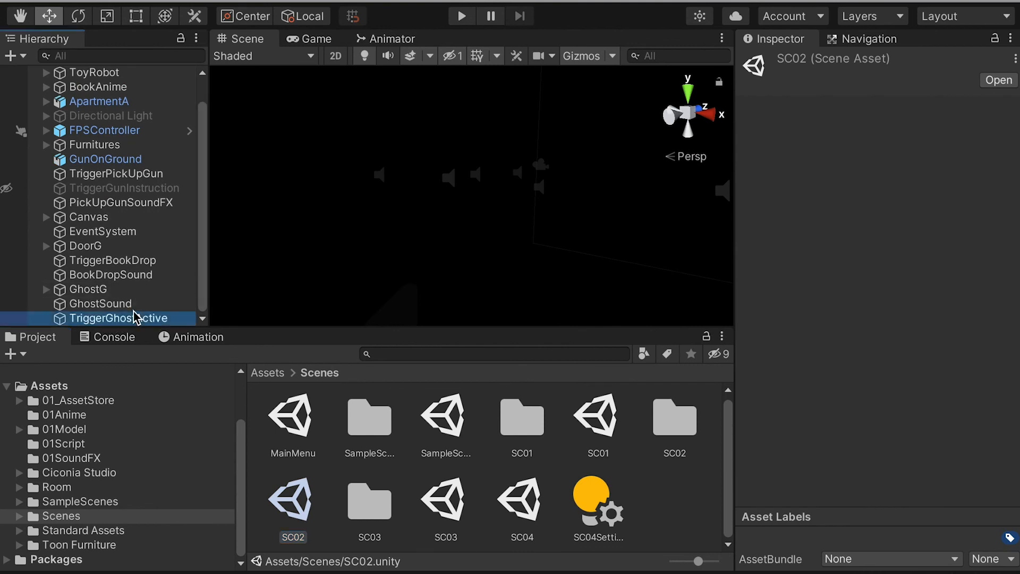
pyautogui.hotkey('ctrl', 'v')
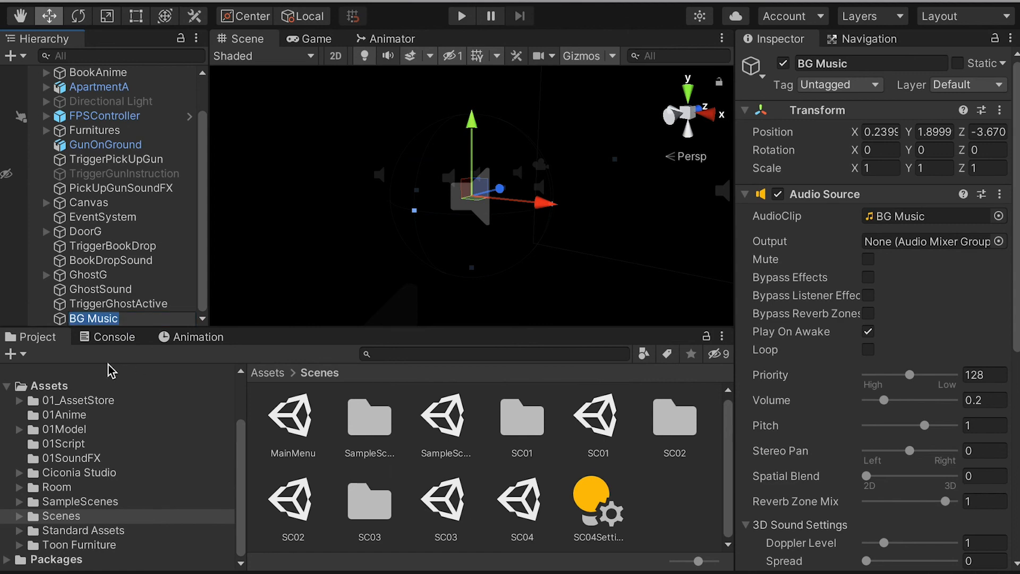
pyautogui.press('Return')
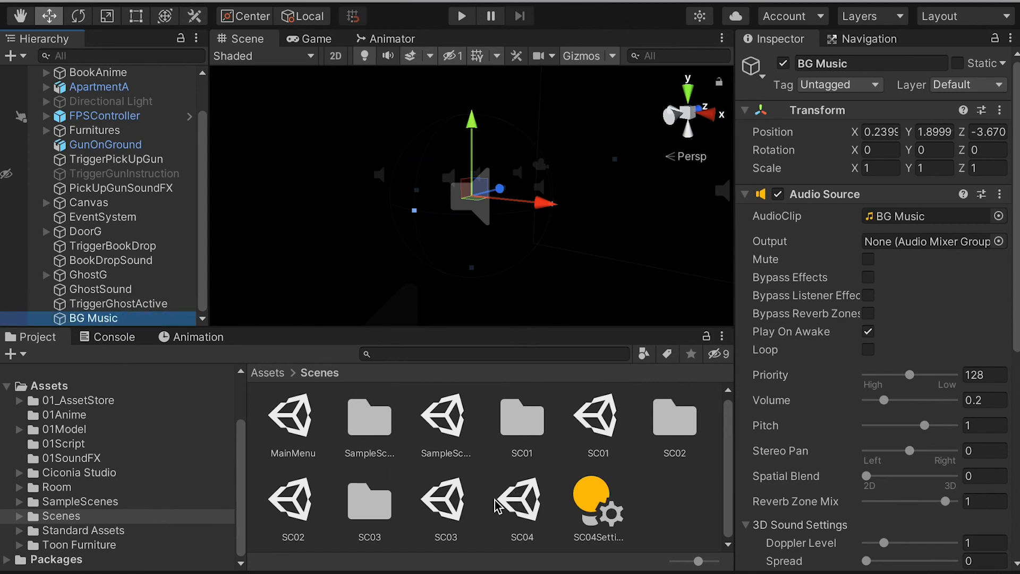
# Step: Open SC03 and paste the BG Music object after TriggerRemindShelter
pyautogui.doubleClick(446, 507)
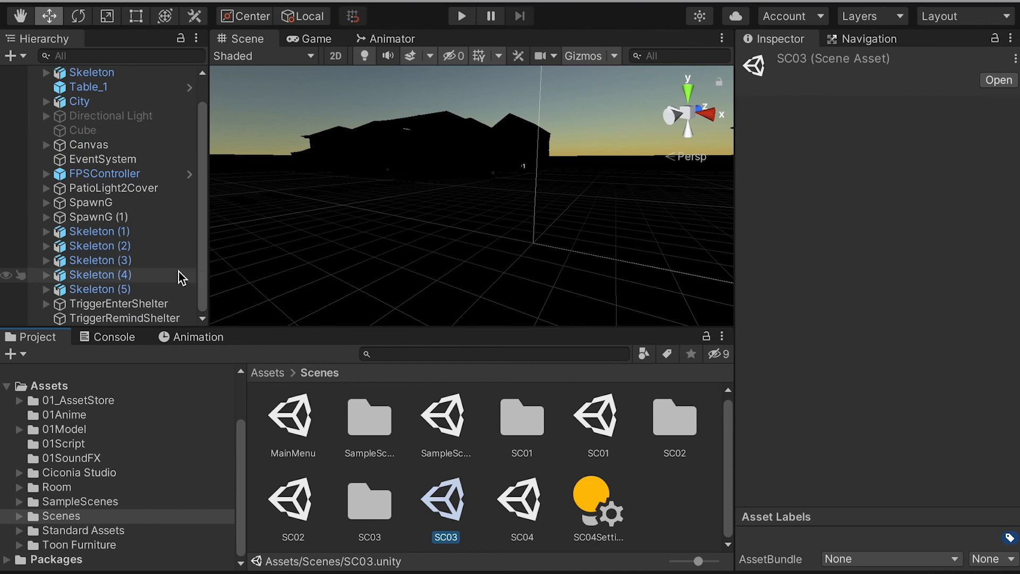
pyautogui.click(125, 318)
pyautogui.hotkey('ctrl', 'v')
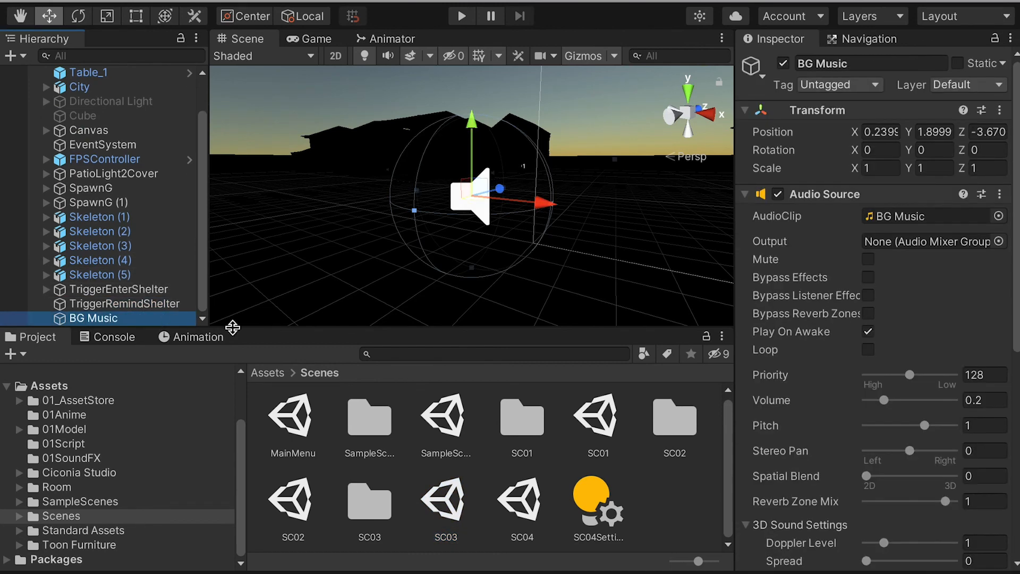
# Step: Open SC04 and paste the BG Music object after UnlockCursor
pyautogui.click(520, 509)
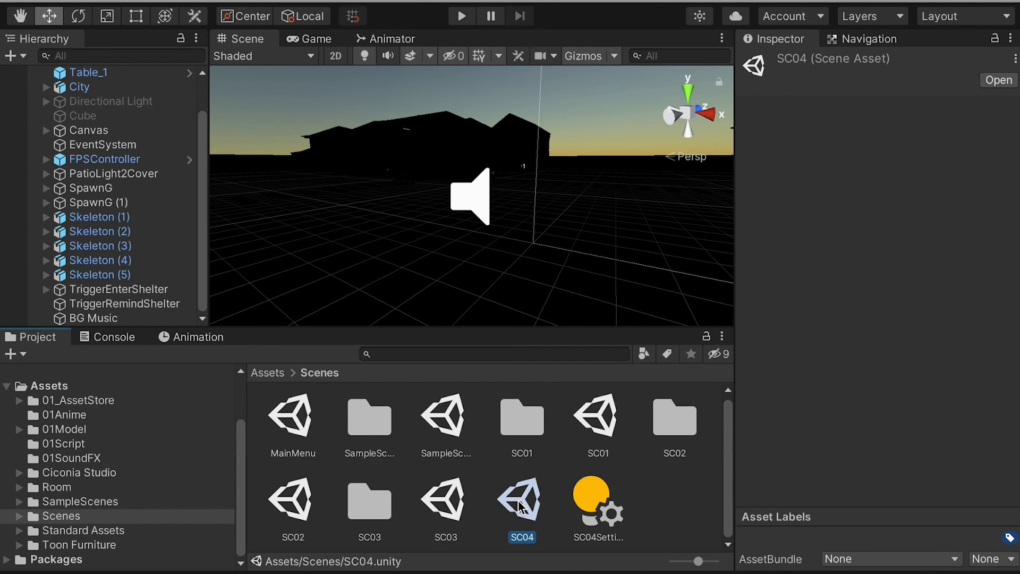
pyautogui.doubleClick(520, 508)
pyautogui.scroll(-5, 160, 276)
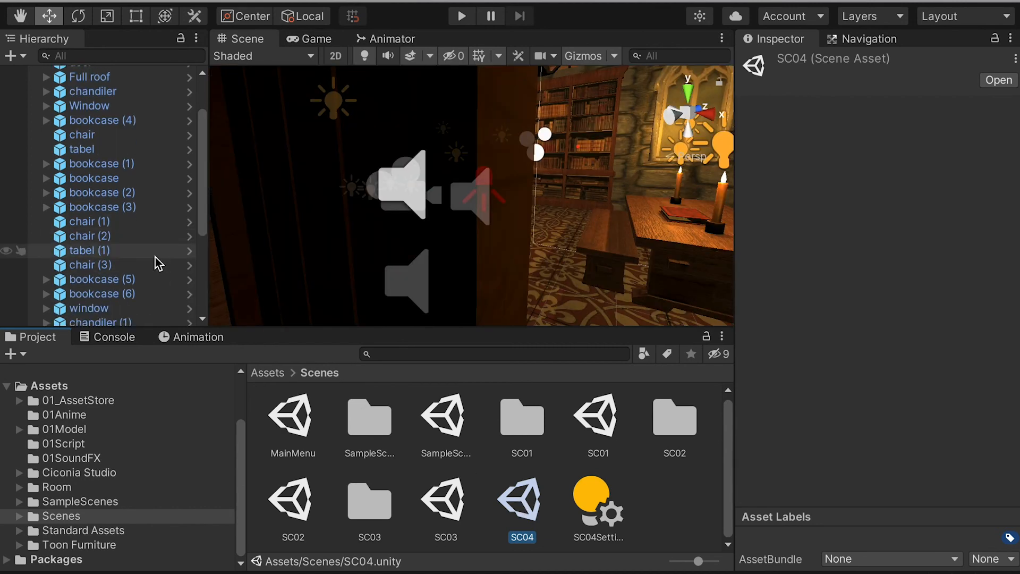
pyautogui.click(113, 319)
pyautogui.hotkey('ctrl', 'v')
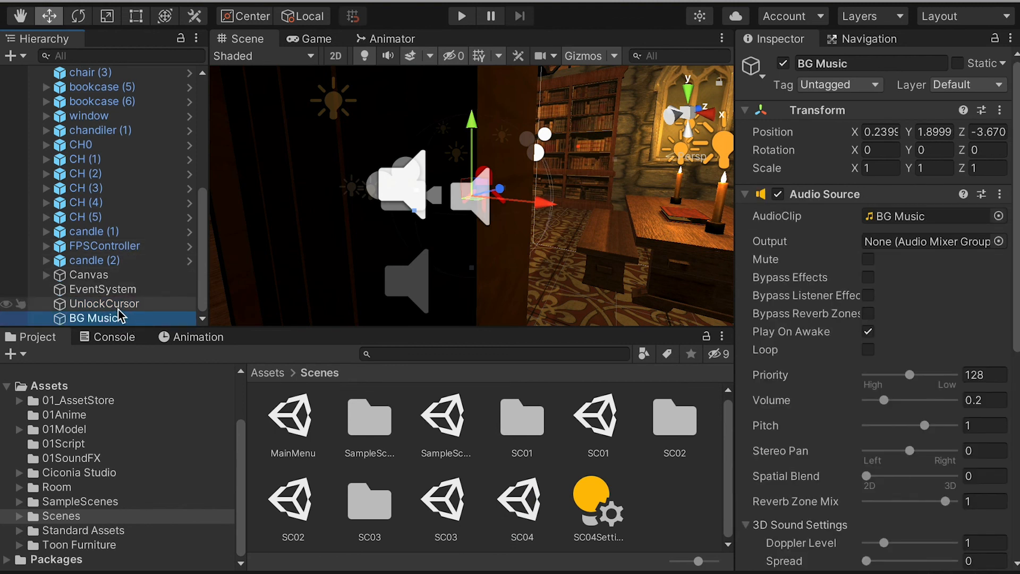
# Step: Play-test the game scenes with the background music, interacting with items and toggling flashlight 1
pyautogui.scroll(10, 114, 311)
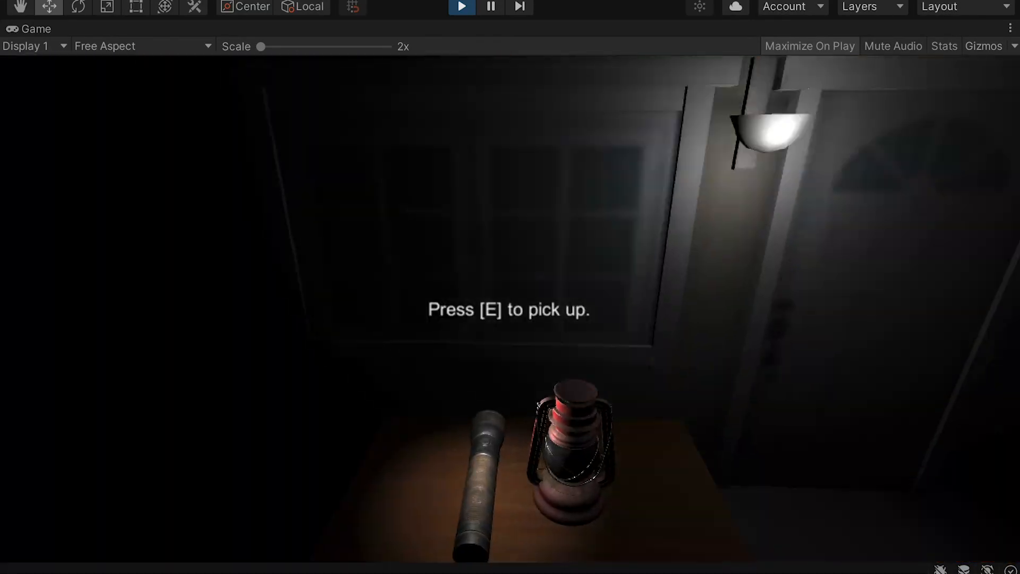
pyautogui.press('e')
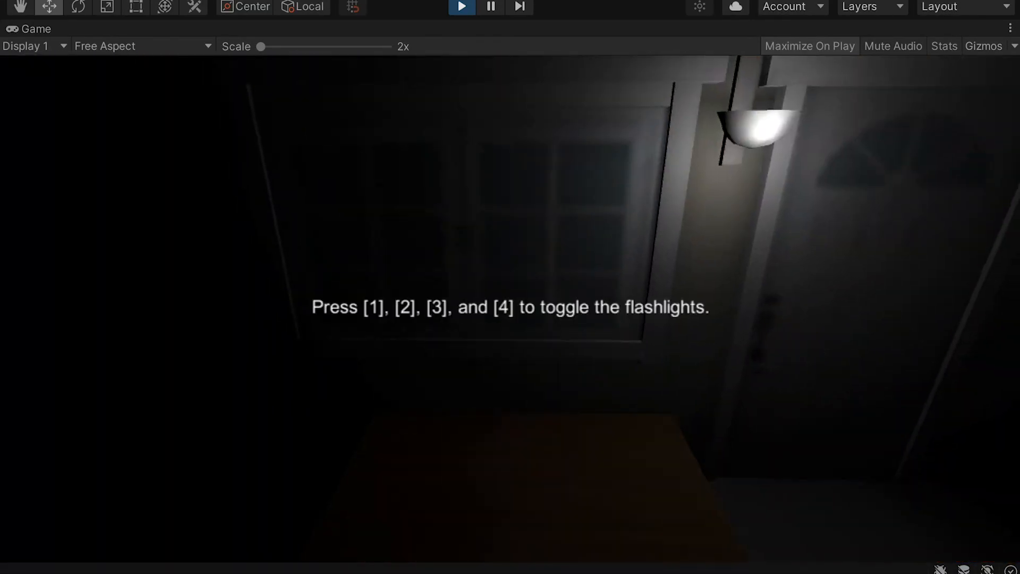
pyautogui.press('1')
pyautogui.press('e')
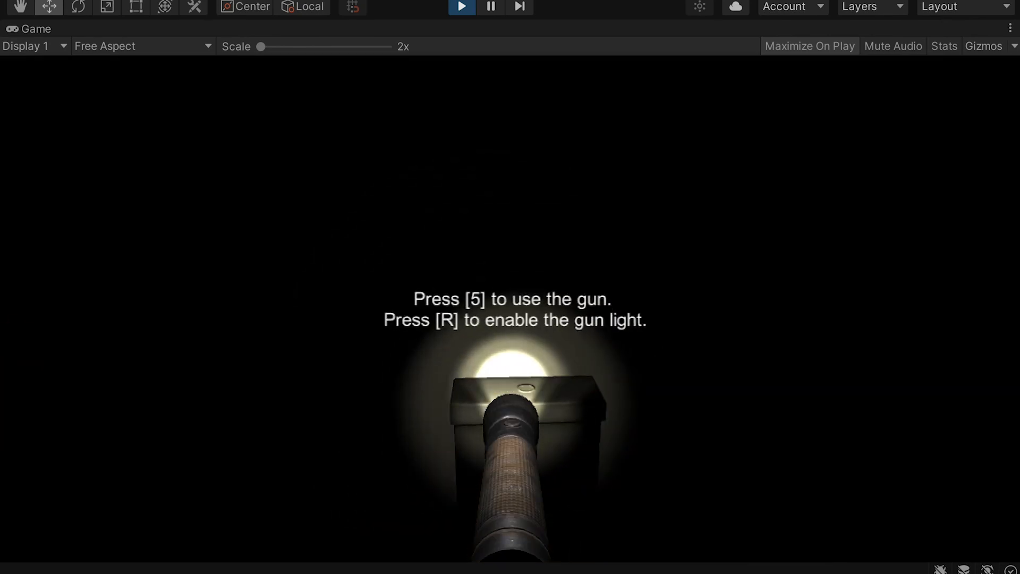
pyautogui.press('1')
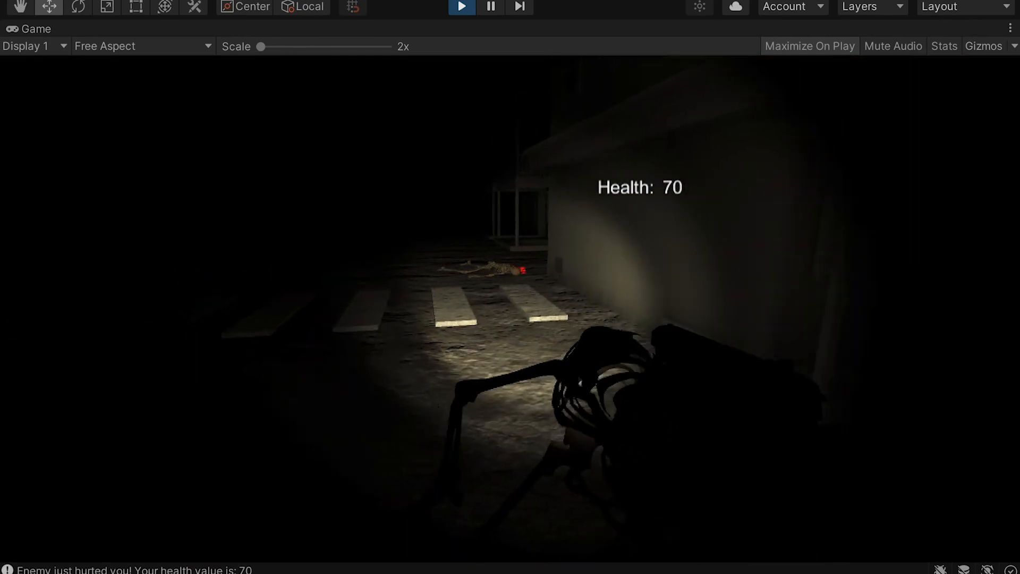